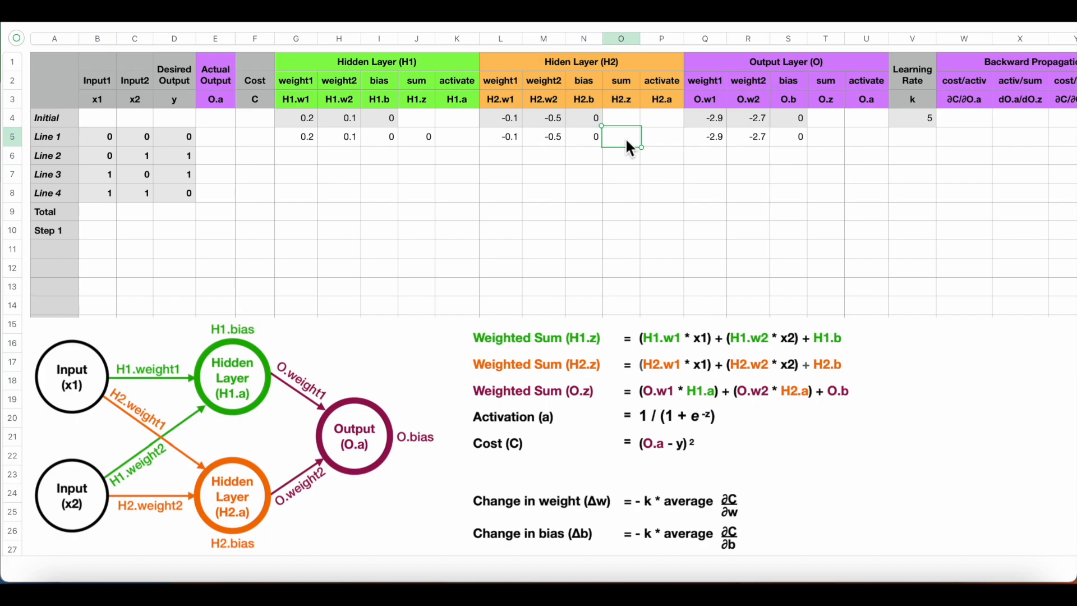
- Enter the Line 1 weighted sum H2.z in O5 as H2.w1 × x1 + H2.w2 × x2 + H2.b, using the Line 1 cells
{"action": "key", "text": "equal"}
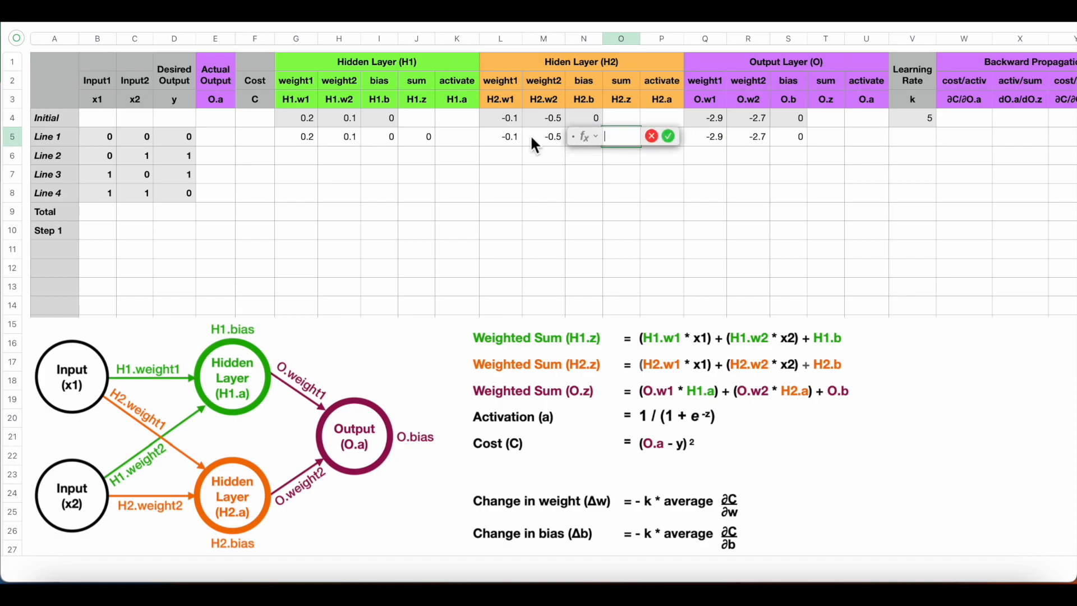
{"action": "left_click", "coordinate": [507, 140]}
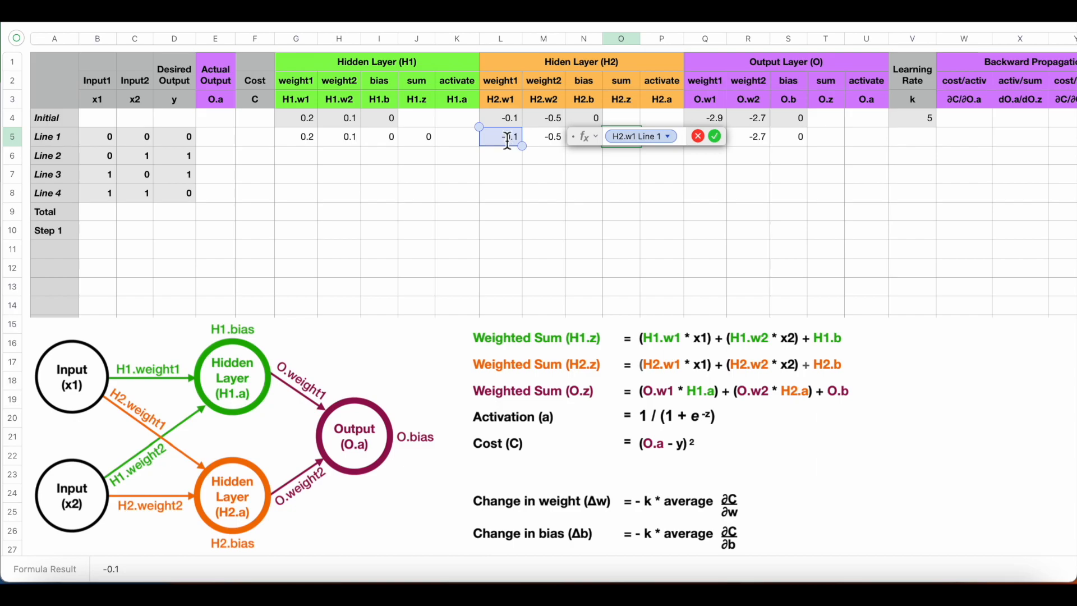
{"action": "type", "text": "*"}
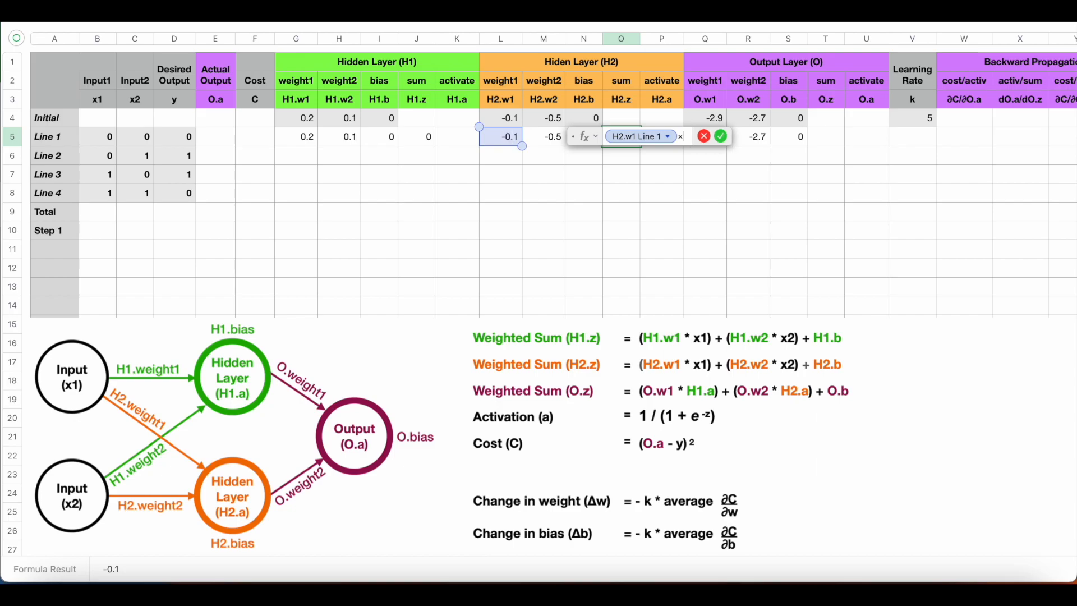
{"action": "left_click", "coordinate": [105, 140]}
{"action": "type", "text": "+"}
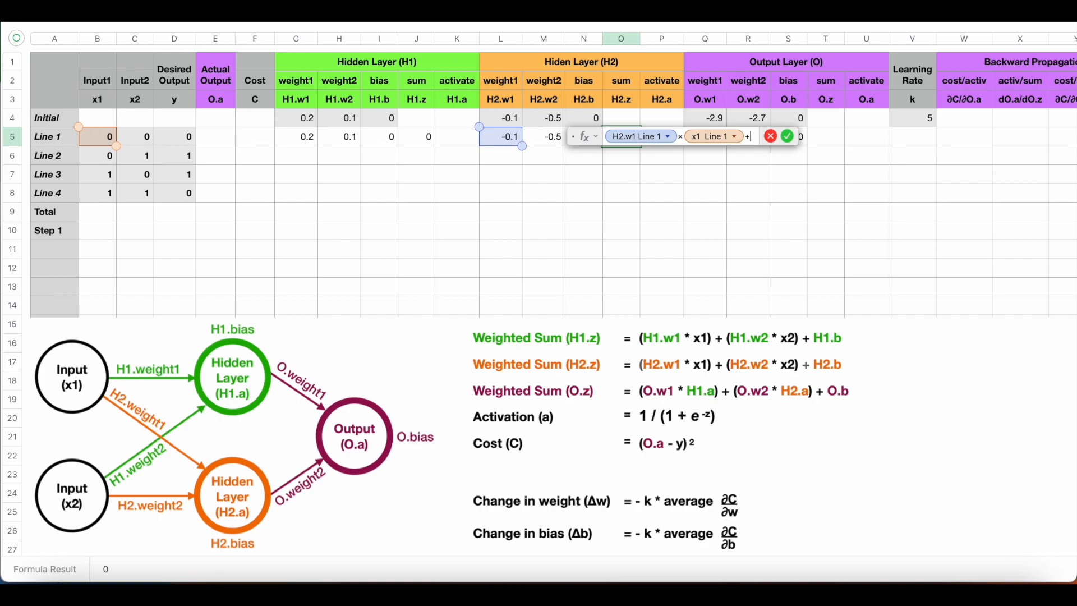
{"action": "left_click", "coordinate": [549, 140]}
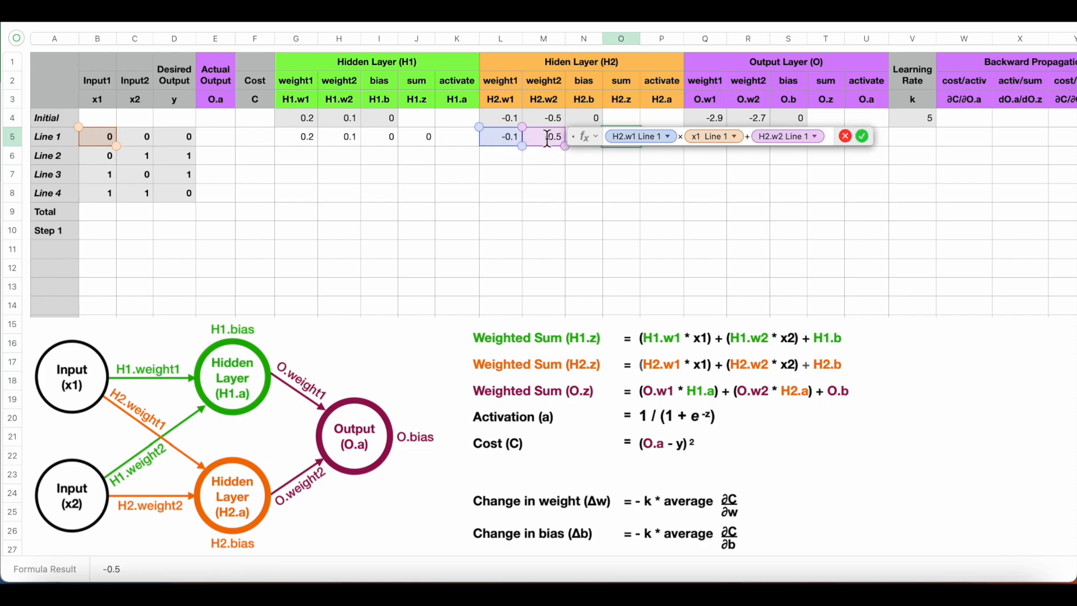
{"action": "type", "text": "*"}
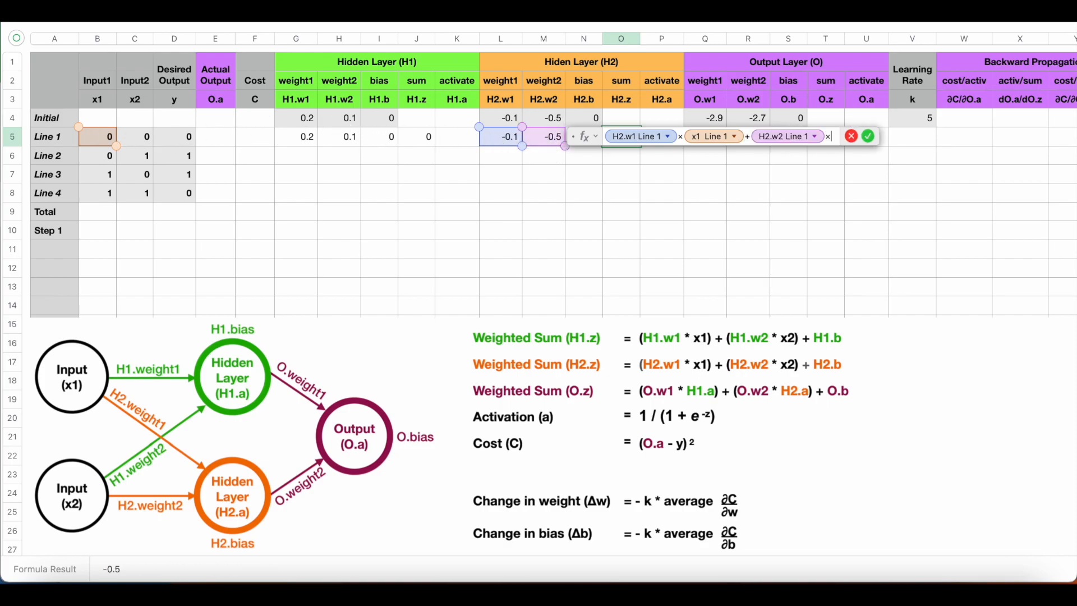
{"action": "left_click", "coordinate": [133, 138]}
{"action": "type", "text": "+"}
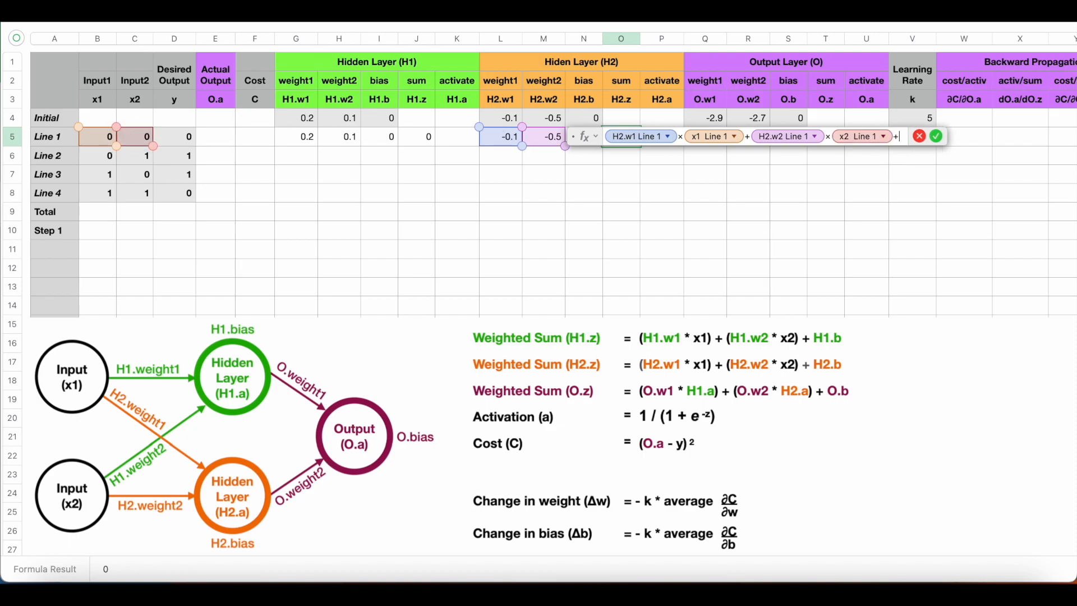
{"action": "left_click_drag", "start_coordinate": [596, 140], "coordinate": [592, 171]}
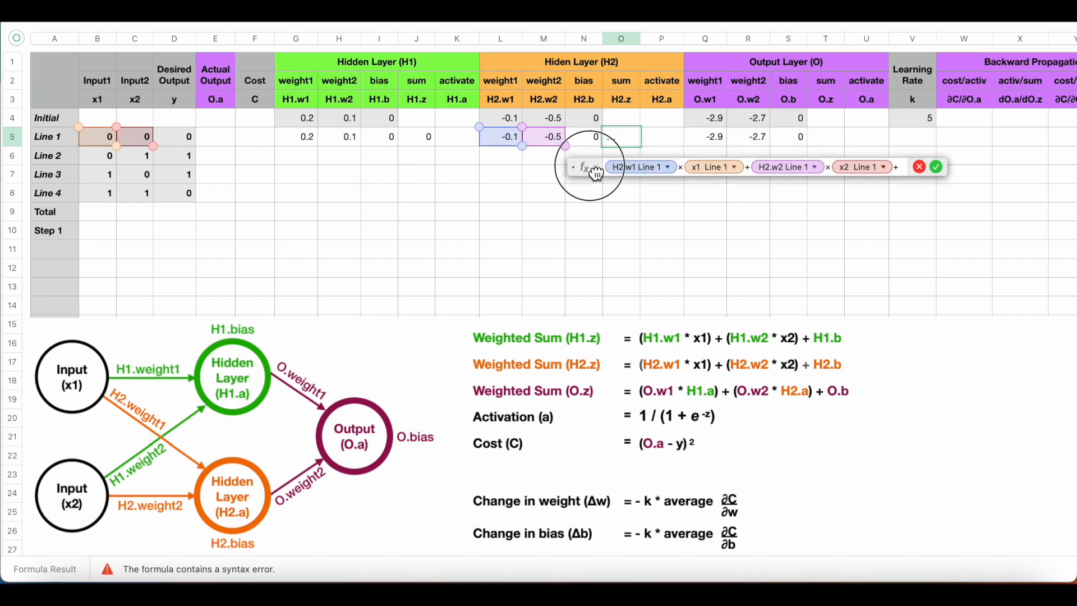
{"action": "left_click", "coordinate": [593, 144]}
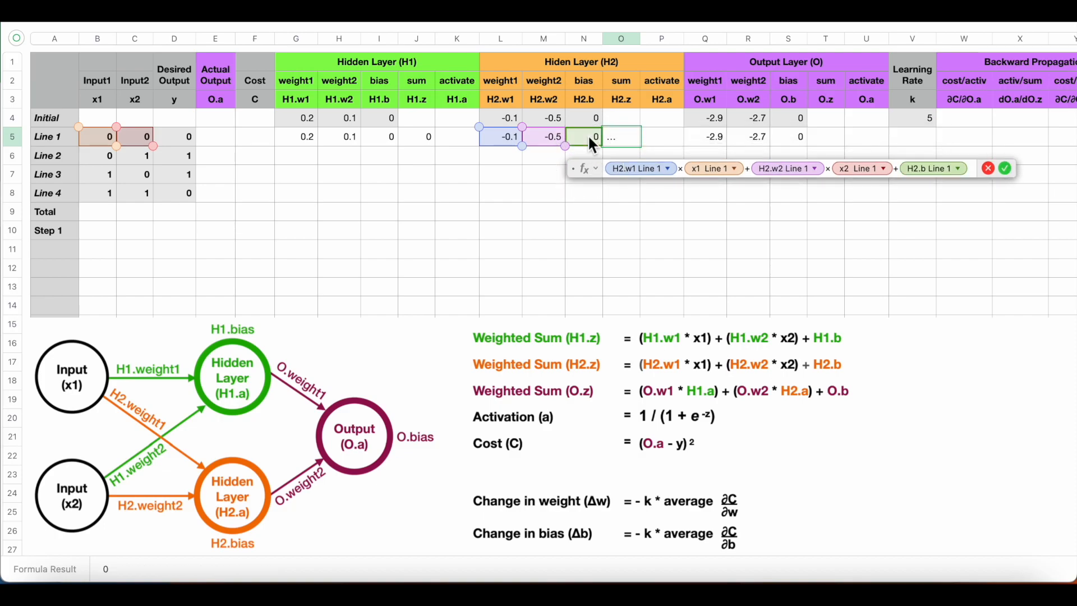
{"action": "left_click", "coordinate": [1005, 168]}
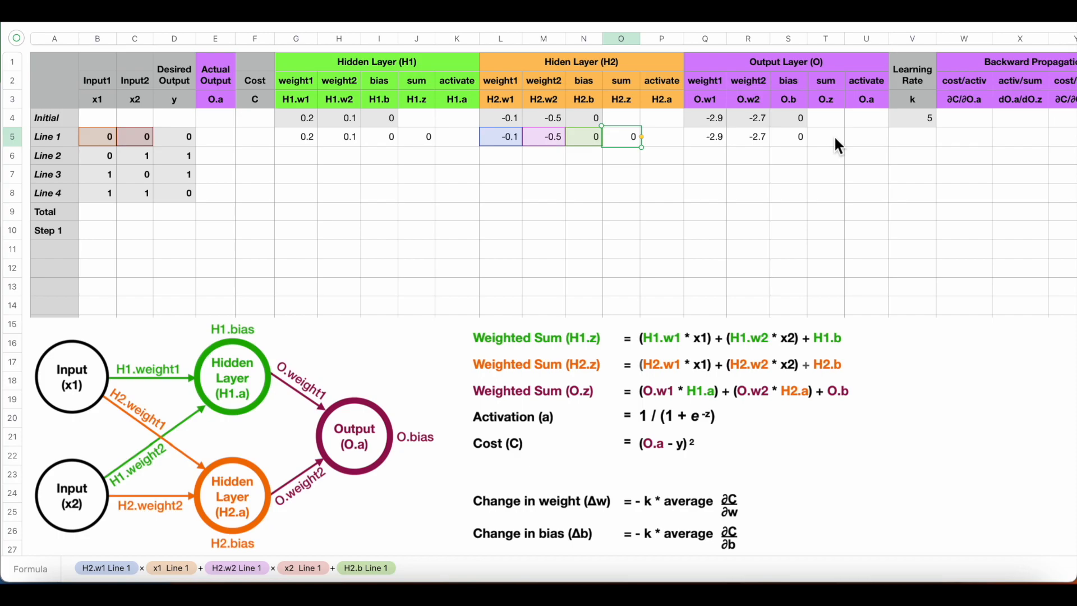
- Enter the Line 1 output sum O.z in T5 as O.w1 × H1.a + O.w2 × H2.a + O.b, using the Line 1 cells
{"action": "left_click", "coordinate": [835, 139]}
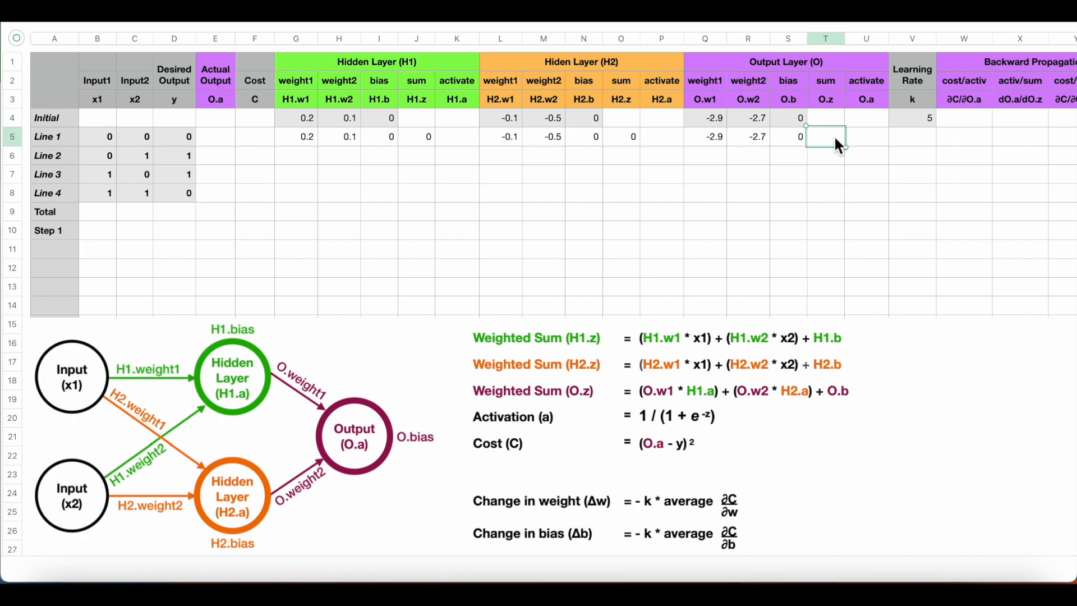
{"action": "key", "text": "="}
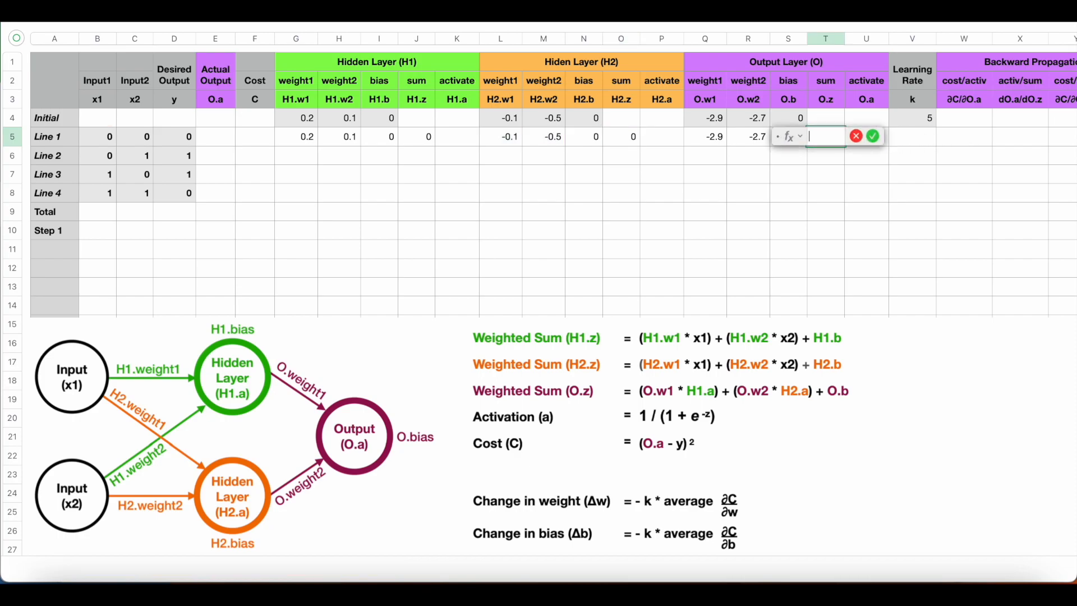
{"action": "left_click", "coordinate": [704, 140]}
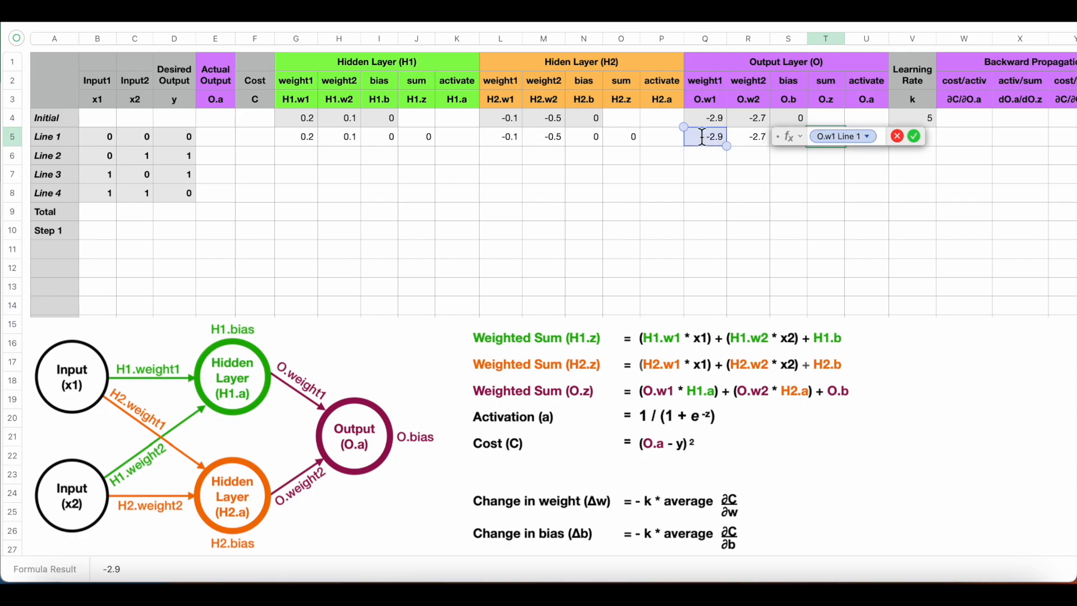
{"action": "type", "text": "*"}
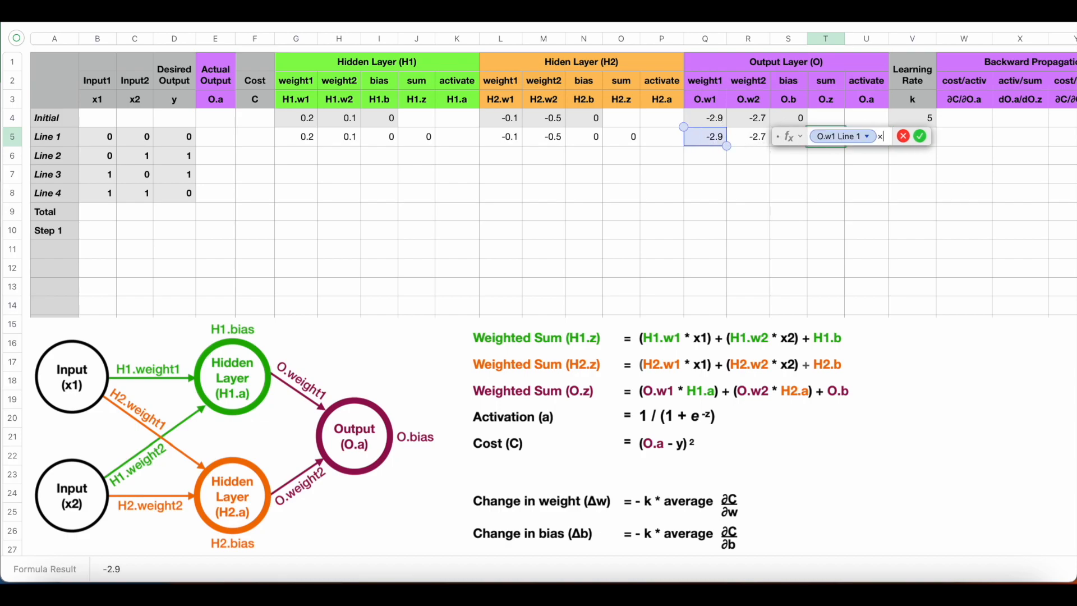
{"action": "left_click", "coordinate": [459, 140]}
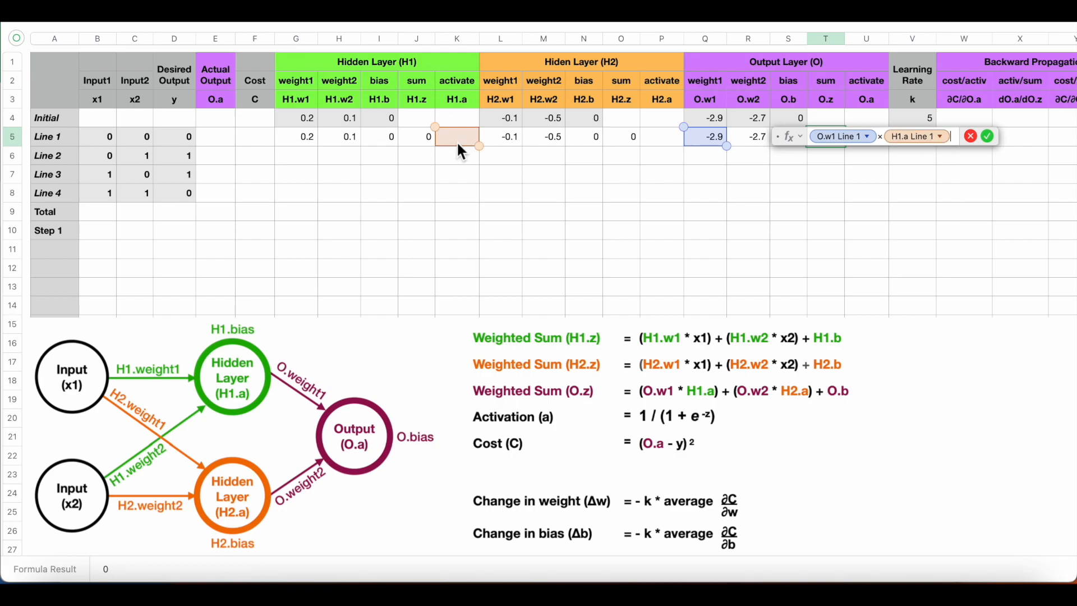
{"action": "type", "text": "+"}
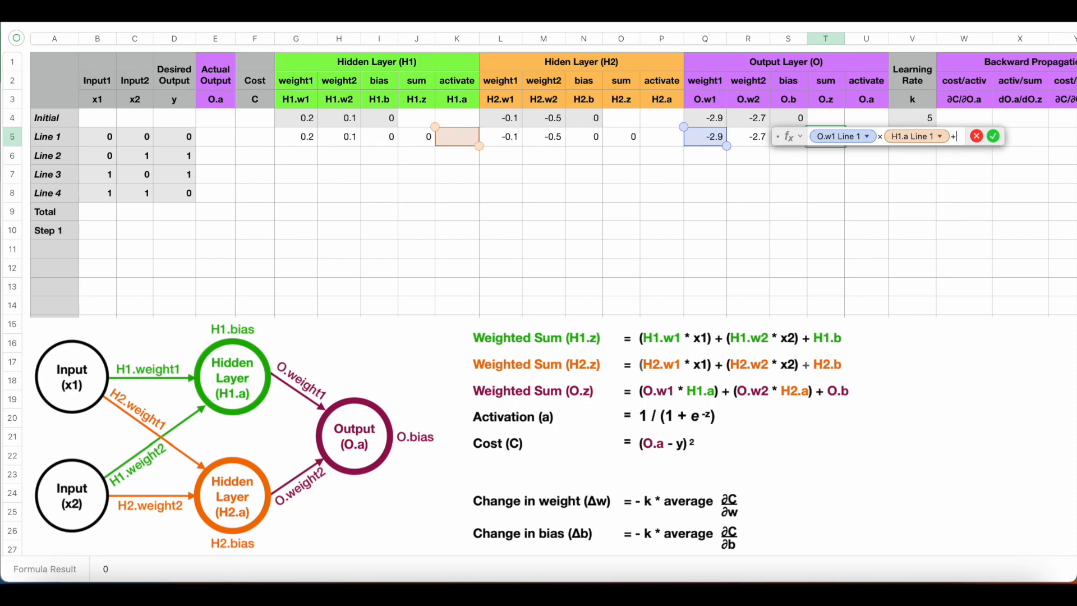
{"action": "left_click", "coordinate": [751, 138]}
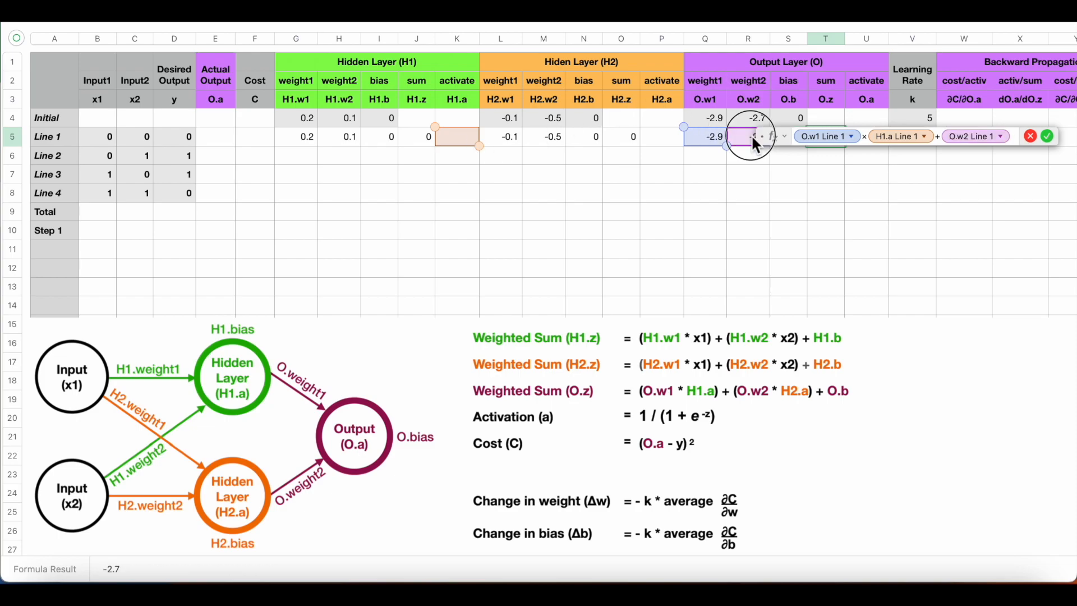
{"action": "type", "text": "*"}
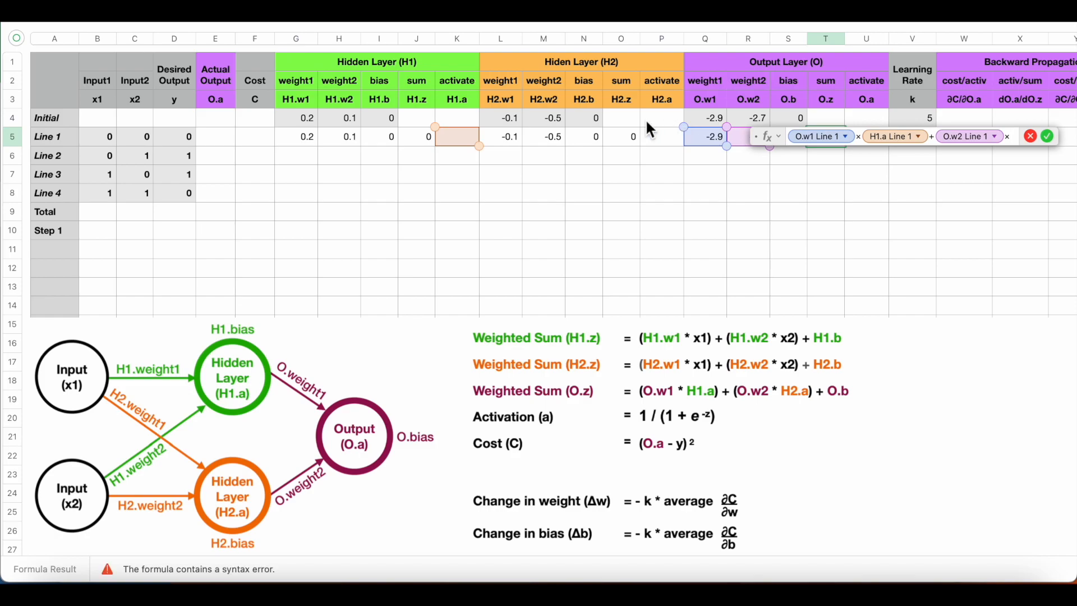
{"action": "left_click", "coordinate": [665, 140]}
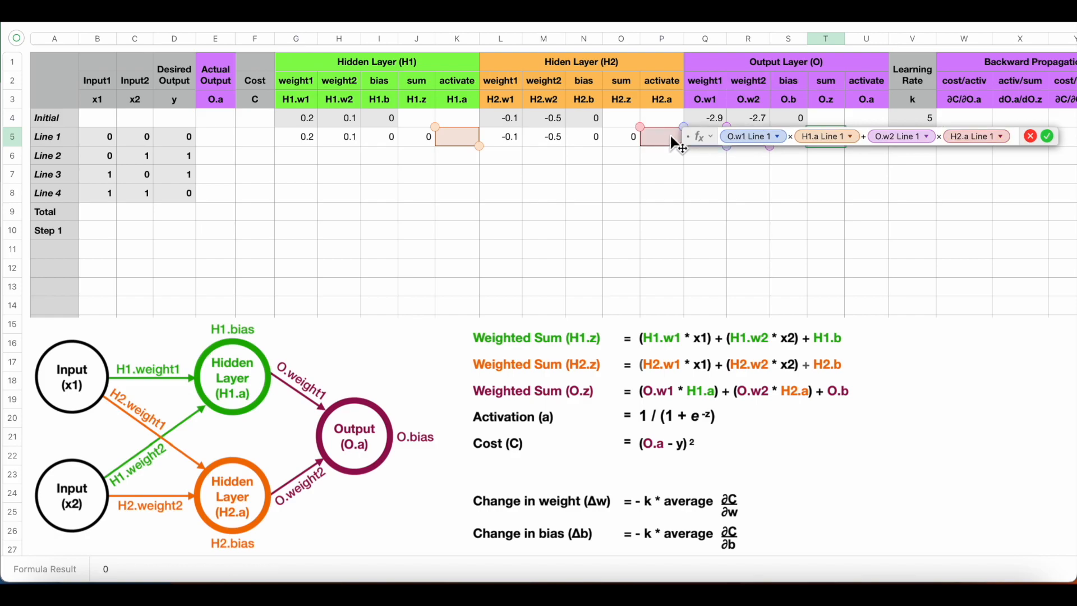
{"action": "left_click_drag", "start_coordinate": [704, 145], "coordinate": [707, 194]}
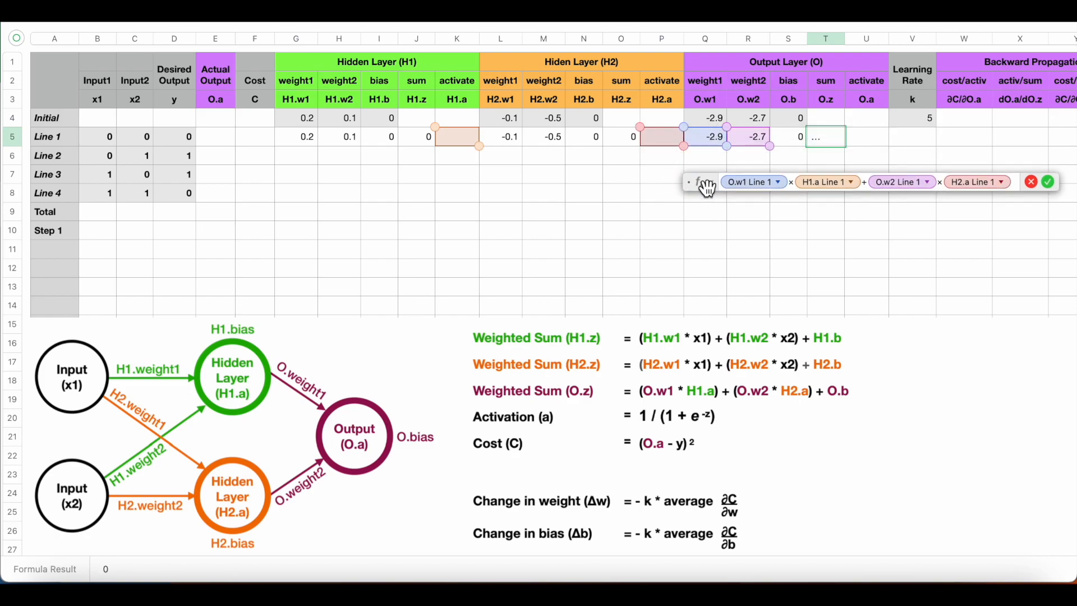
{"action": "type", "text": "+"}
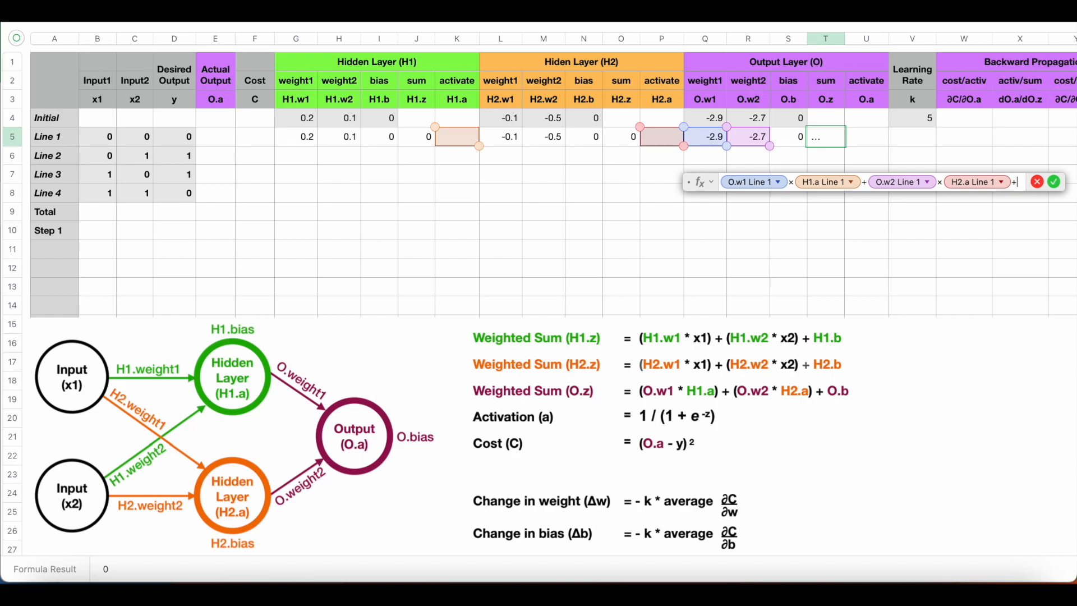
{"action": "left_click", "coordinate": [795, 138]}
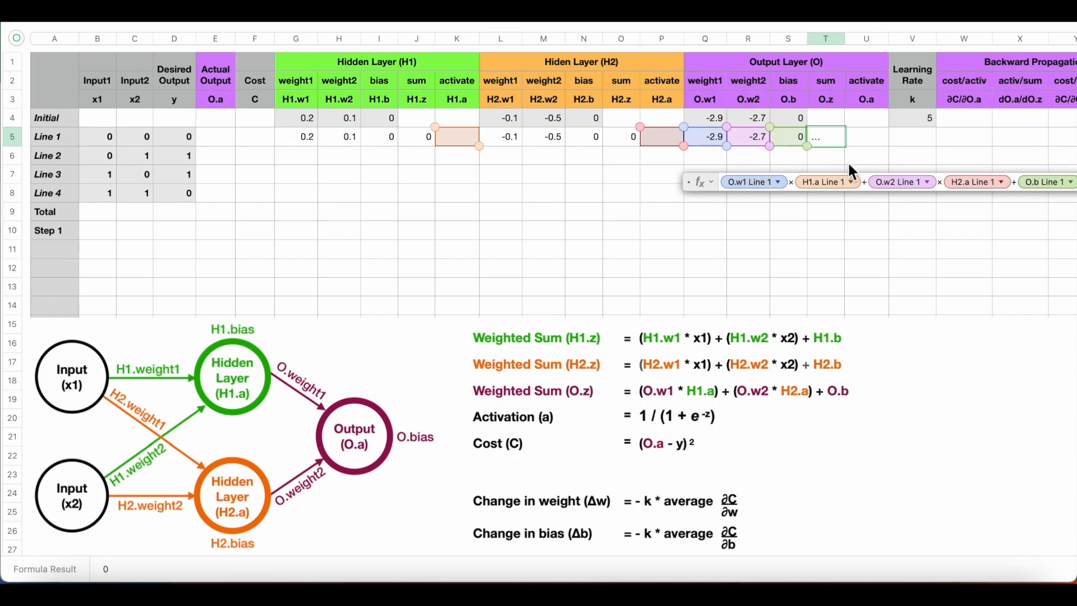
{"action": "key", "text": "Return"}
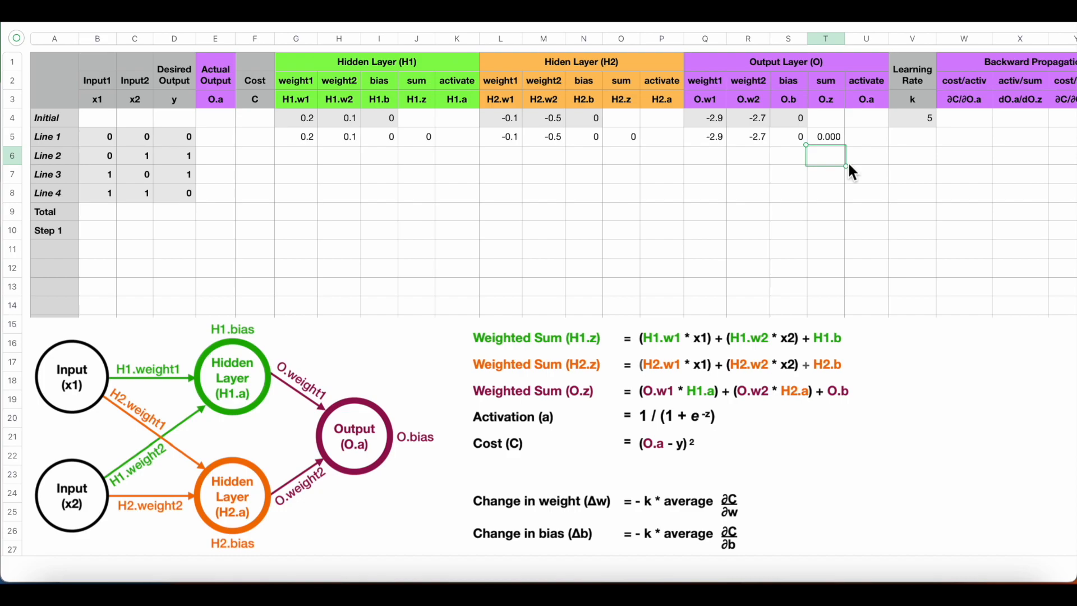
- Enter the Line 1 activation H1.a in K5 as 1/(1+EXP(-H1.z)), referencing the Line 1 H1.z cell
{"action": "left_click", "coordinate": [458, 138]}
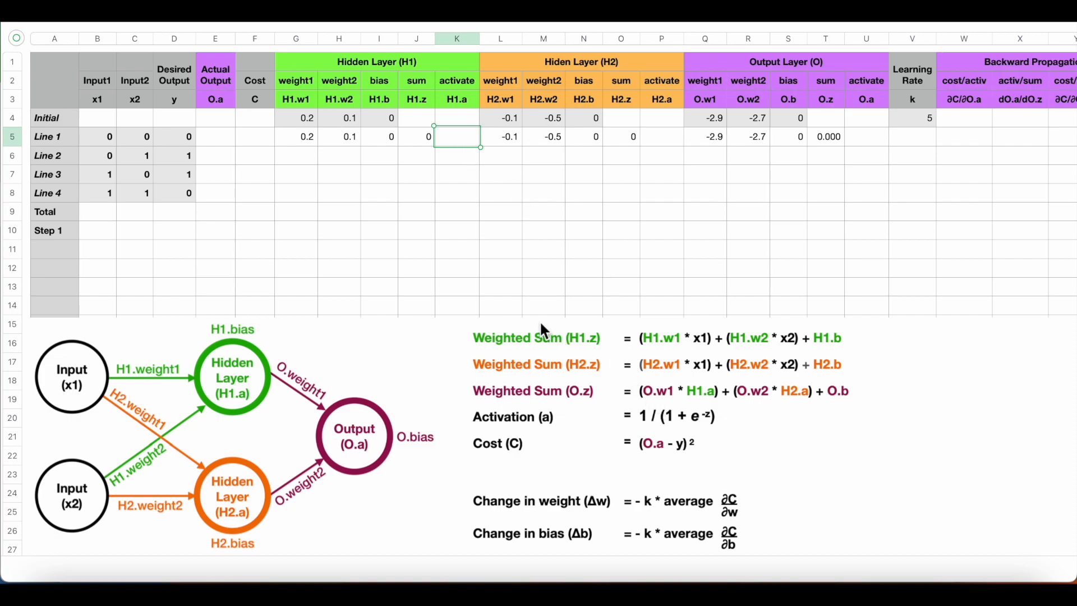
{"action": "key", "text": "equal"}
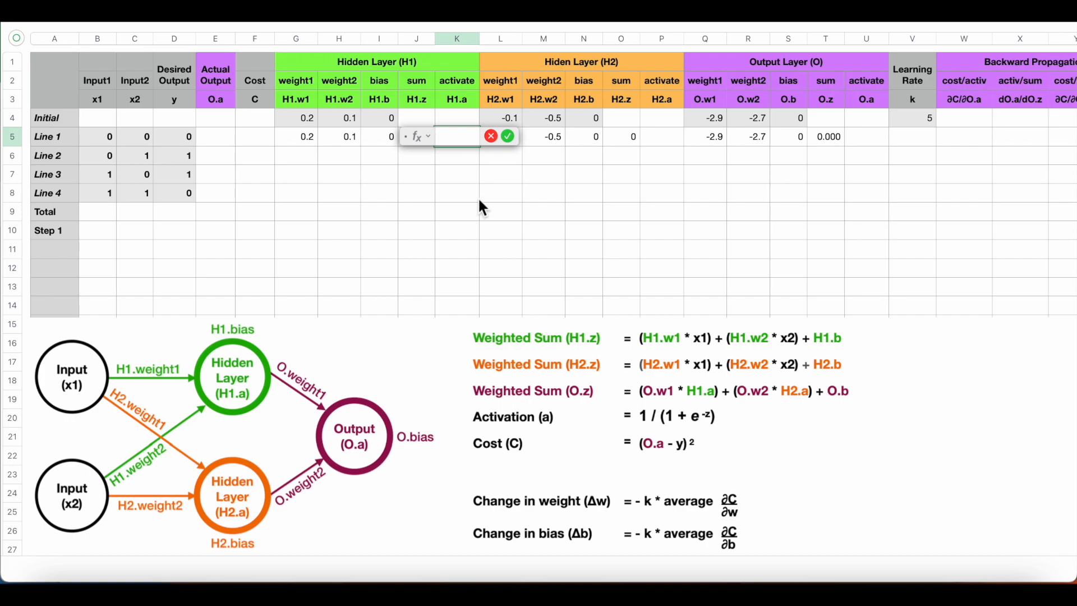
{"action": "left_click_drag", "start_coordinate": [421, 145], "coordinate": [416, 186]}
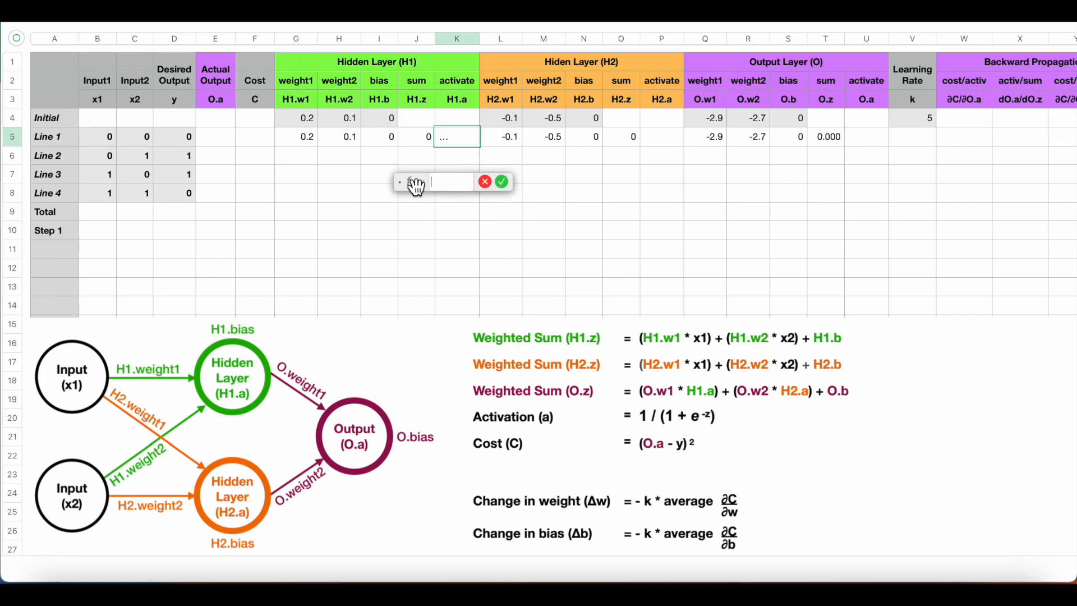
{"action": "type", "text": "1"}
{"action": "type", "text": "/"}
{"action": "type", "text": "("}
{"action": "type", "text": "1+"}
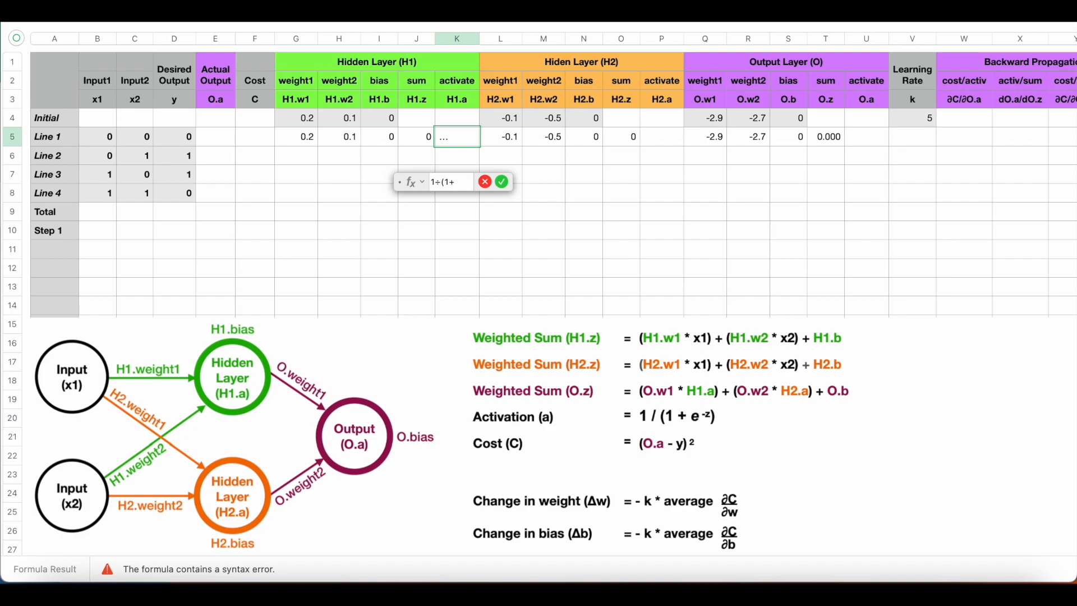
{"action": "type", "text": "EXP"}
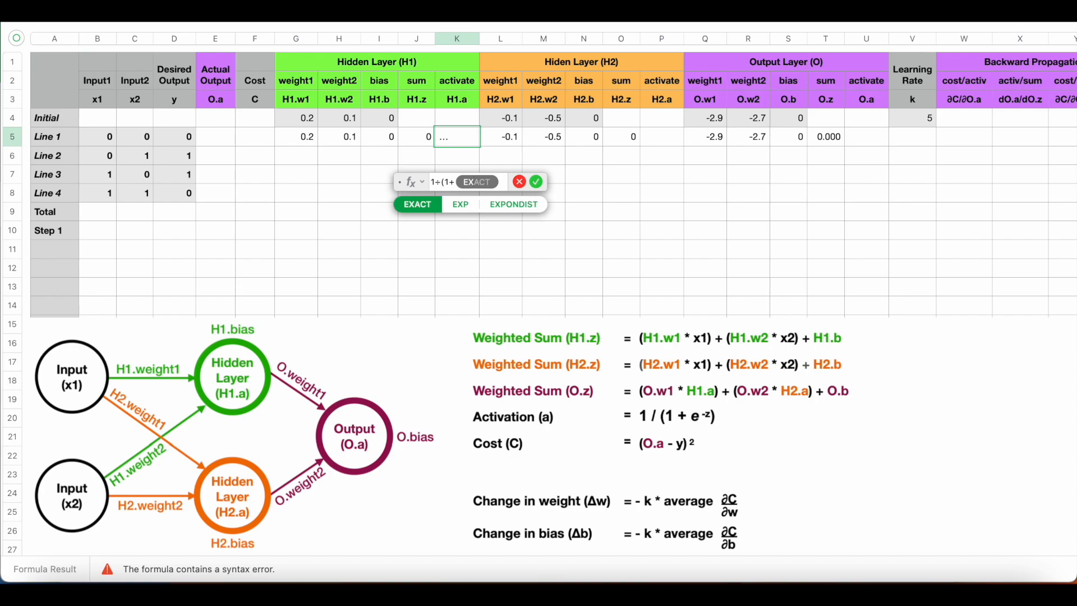
{"action": "key", "text": "Return"}
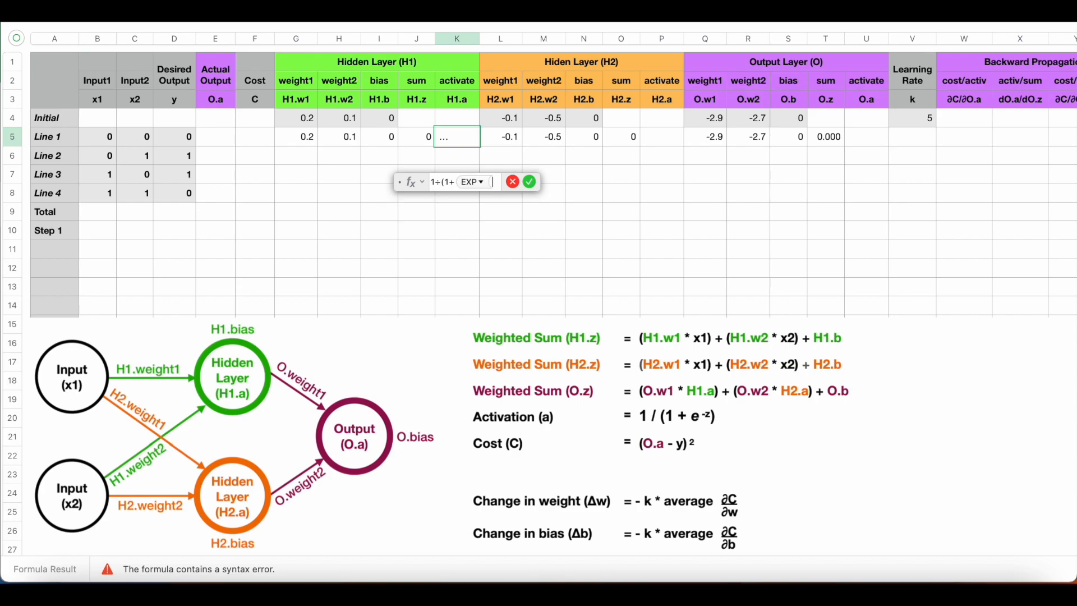
{"action": "type", "text": "-"}
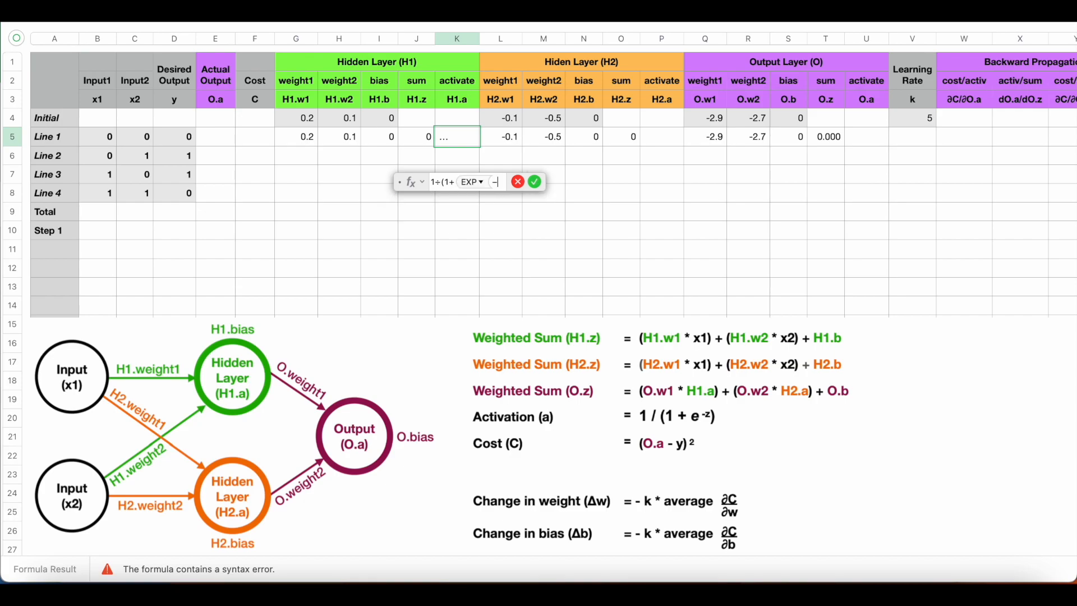
{"action": "left_click", "coordinate": [415, 137]}
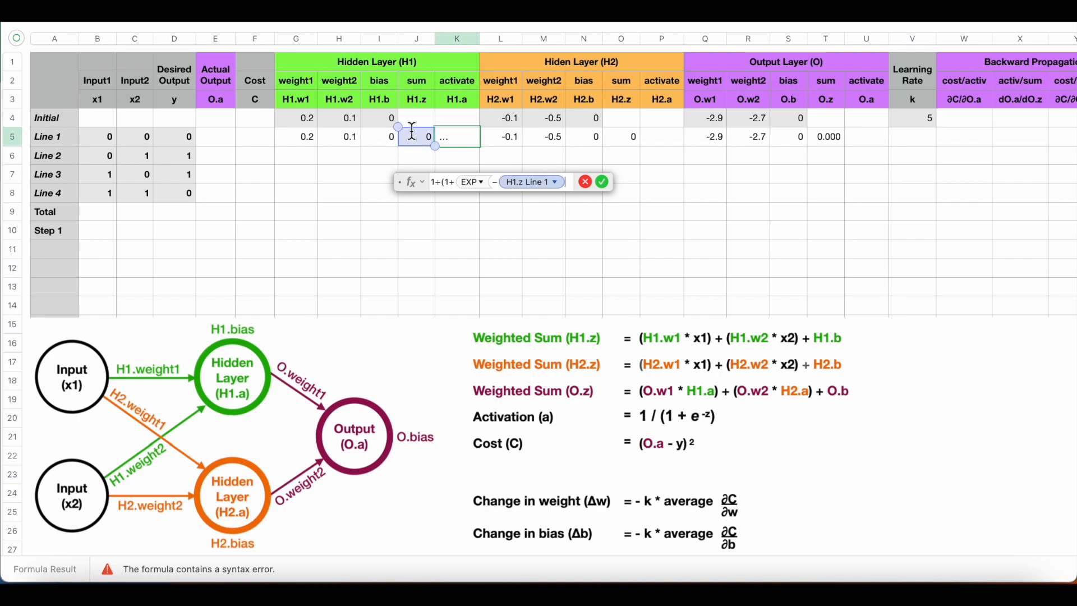
{"action": "type", "text": ")"}
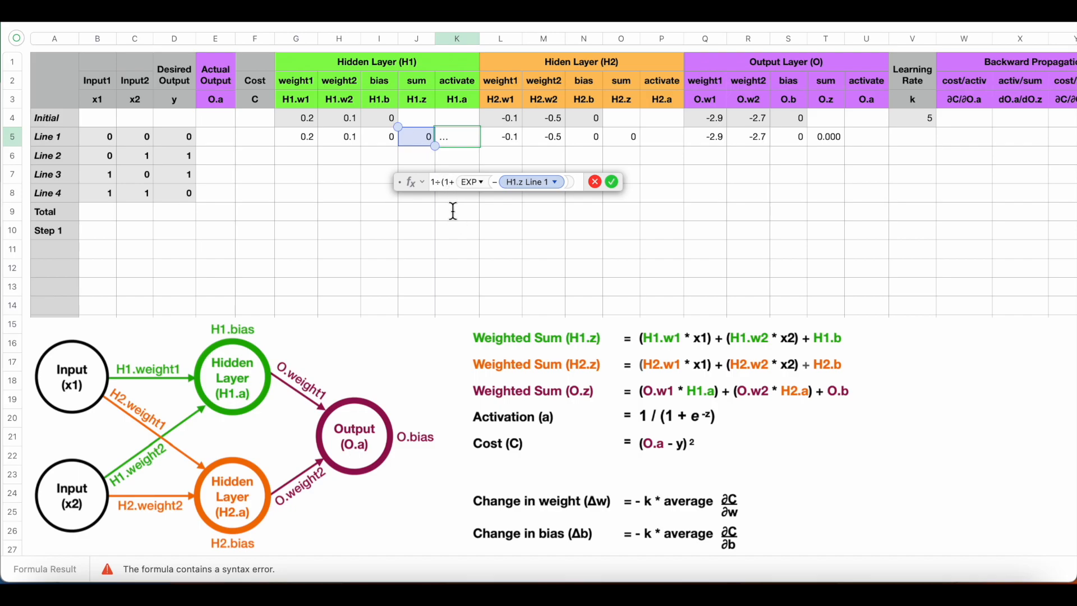
{"action": "type", "text": ")"}
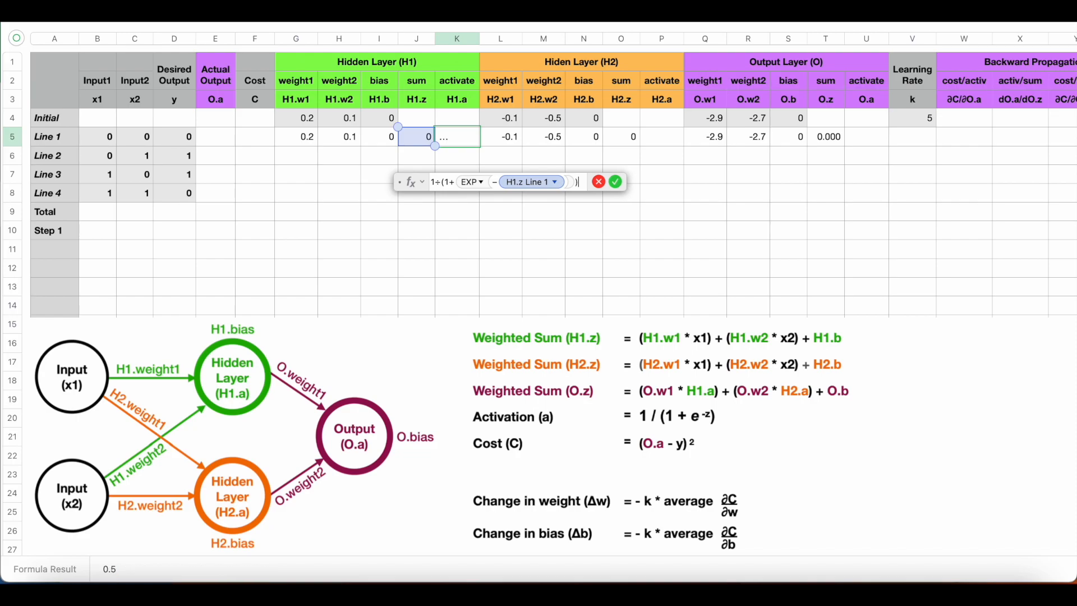
{"action": "left_click", "coordinate": [617, 181]}
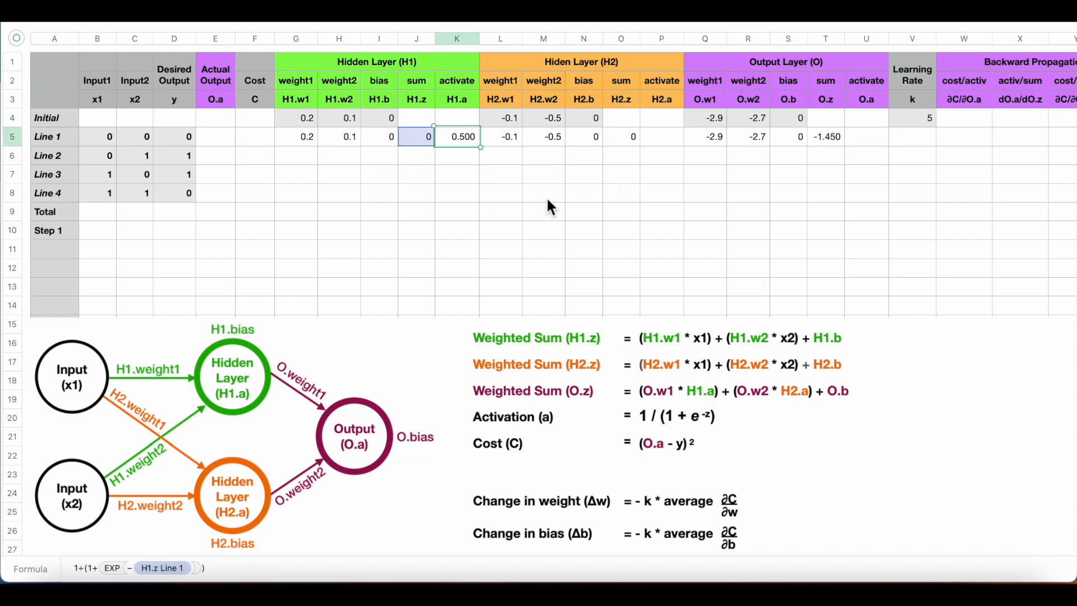
- Paste the copied H1.a activation formula into the Line 1 H2.a cell P5 and the Line 1 O.a cell U5
{"action": "left_click", "coordinate": [675, 140]}
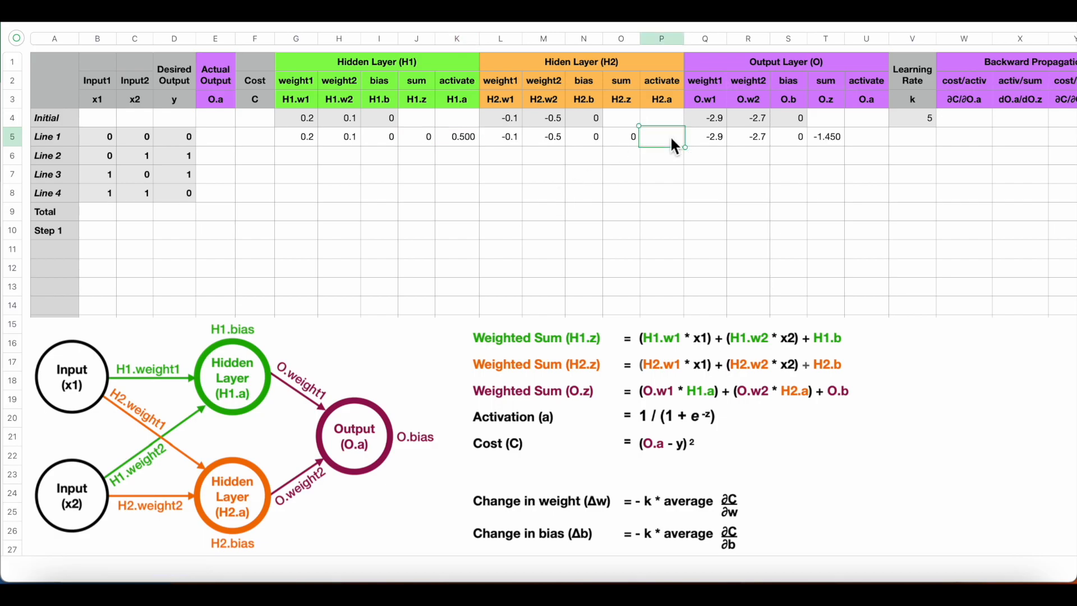
{"action": "key", "text": "super+v"}
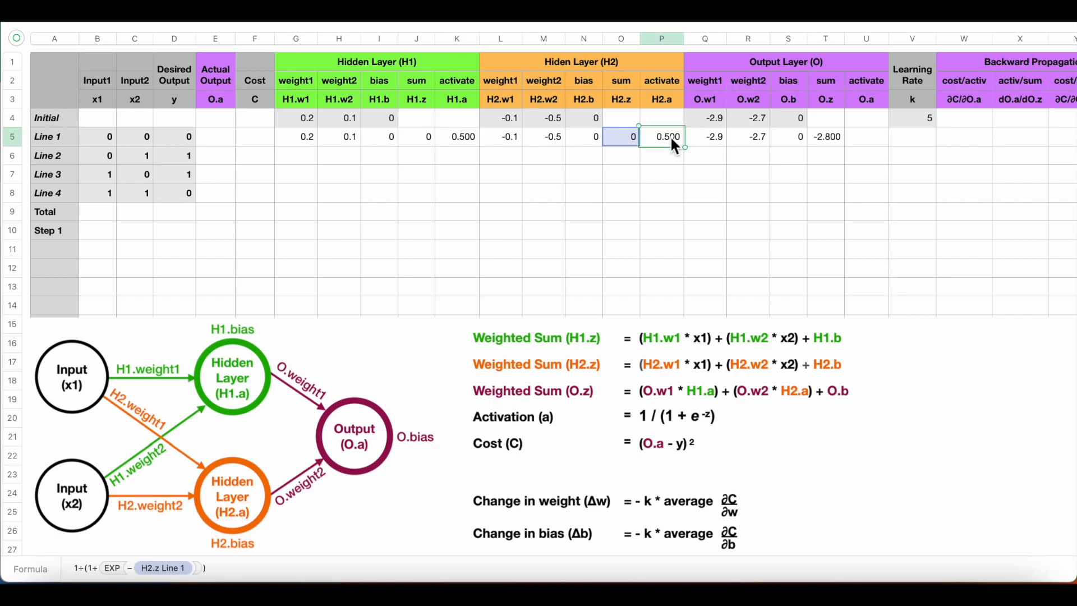
{"action": "left_click", "coordinate": [866, 139]}
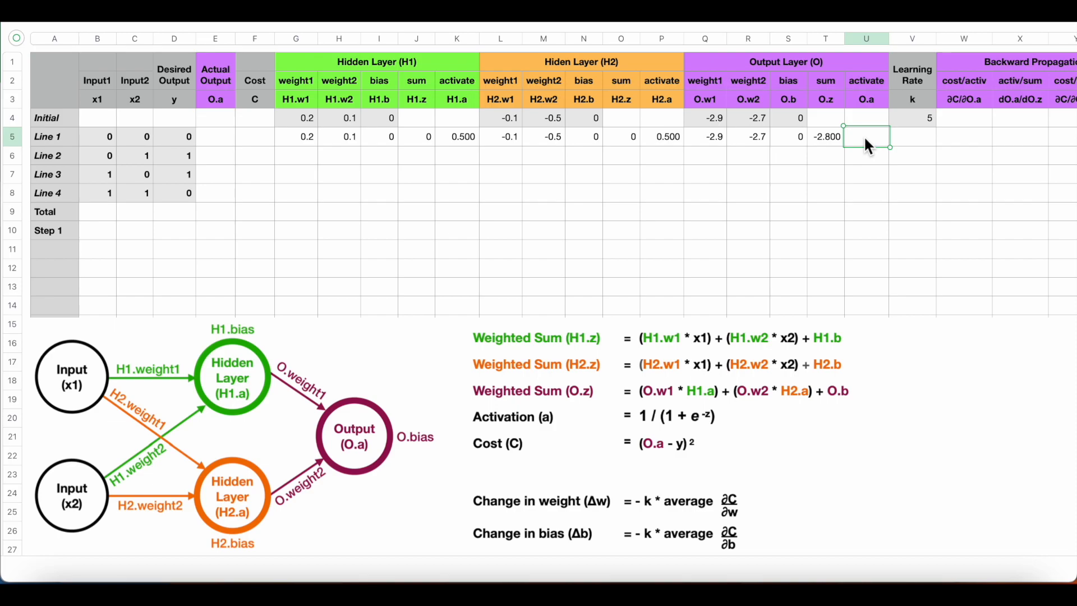
{"action": "key", "text": "super+v"}
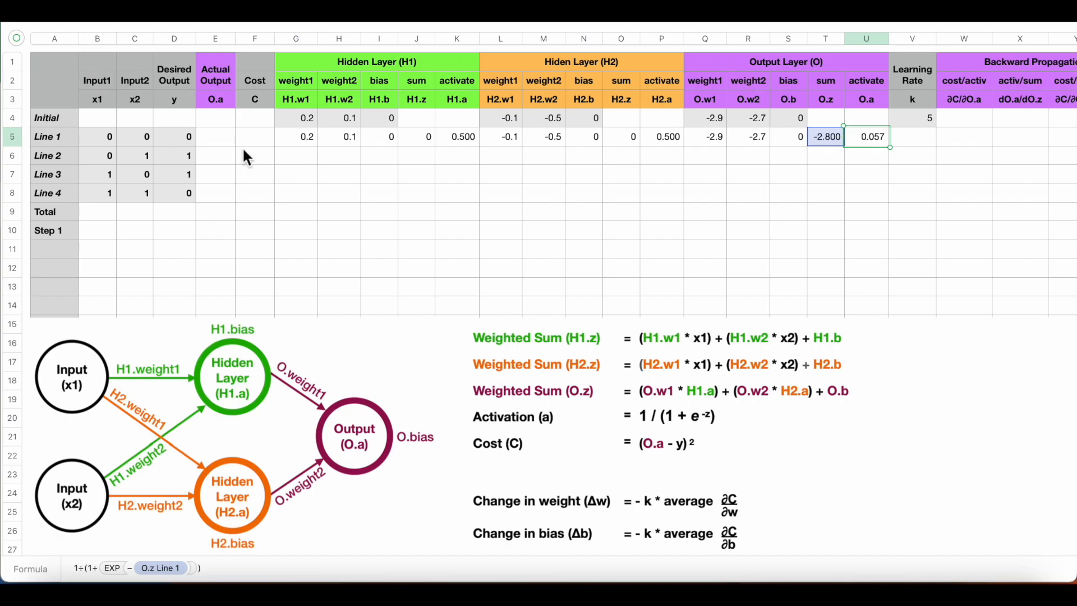
- Set the Line 1 Actual Output in E5 equal to the Line 1 output activation O.a in U5
{"action": "left_click", "coordinate": [225, 143]}
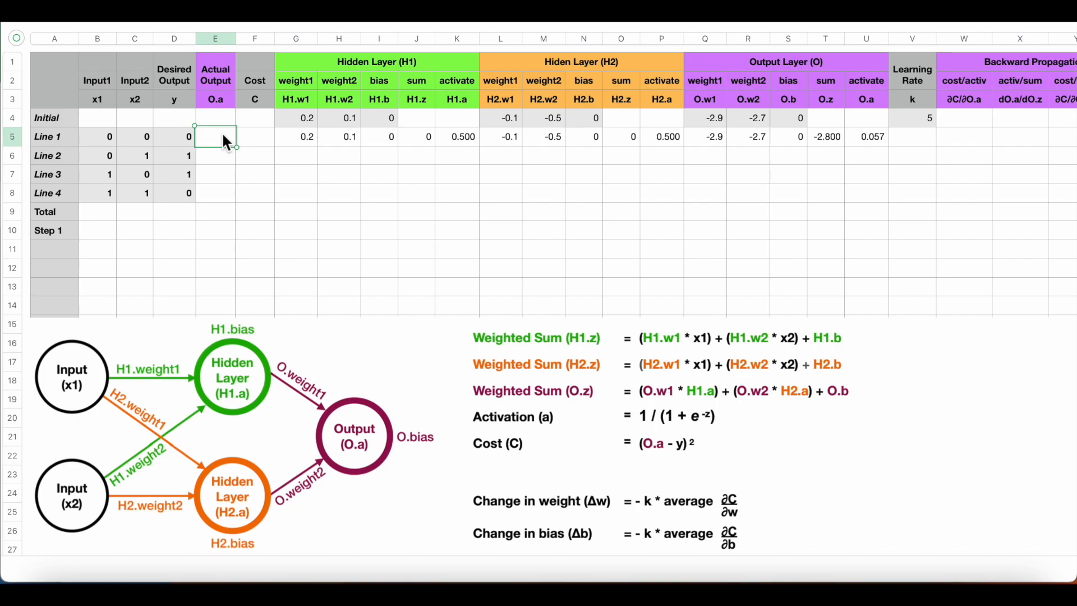
{"action": "type", "text": "="}
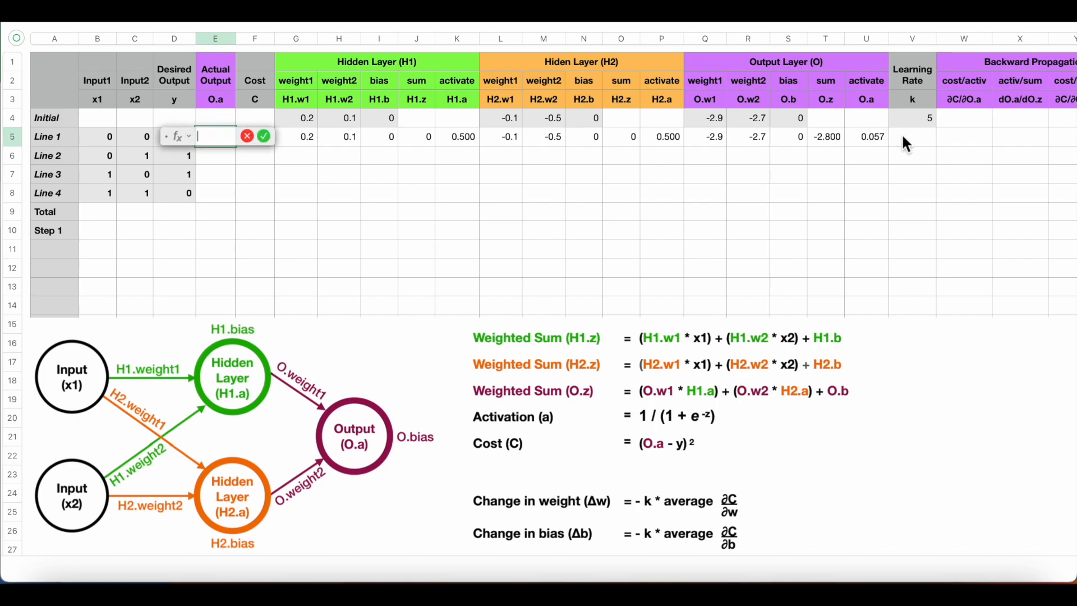
{"action": "left_click", "coordinate": [872, 138]}
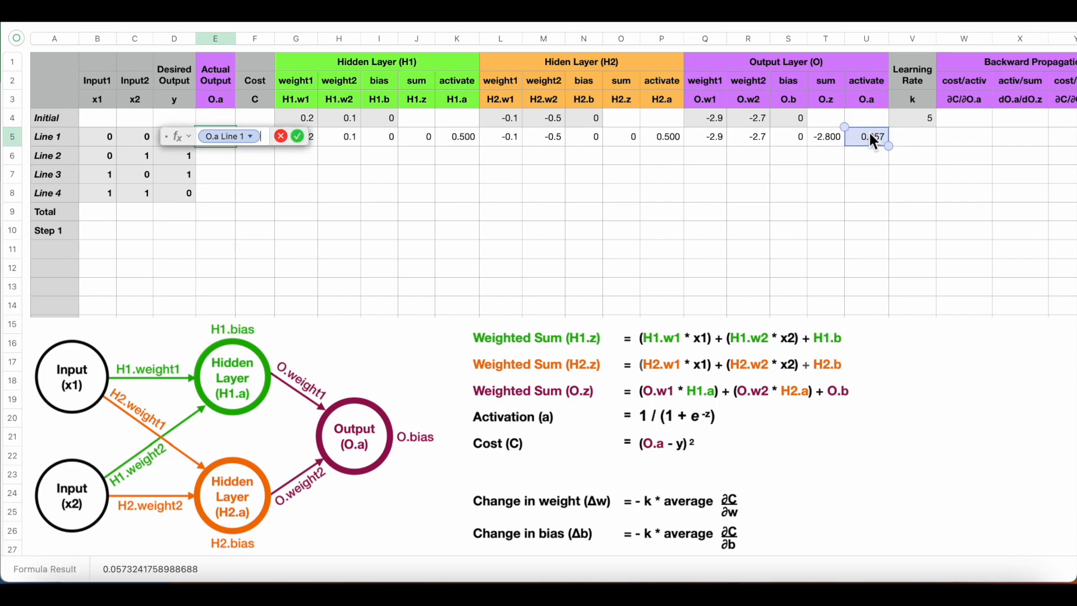
{"action": "left_click", "coordinate": [299, 137]}
- Enter the Line 1 cost in F5 as (O.a - y)^2, using the Line 1 Actual Output and Desired Output cells
{"action": "left_click", "coordinate": [255, 141]}
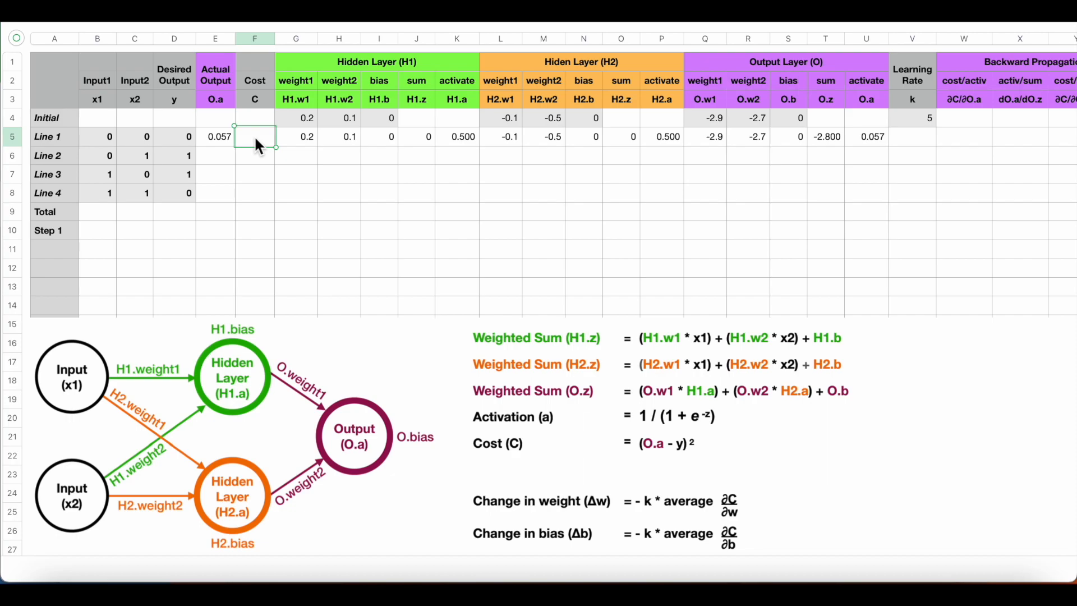
{"action": "key", "text": "equal"}
{"action": "left_click_drag", "start_coordinate": [225, 143], "coordinate": [216, 194]}
{"action": "type", "text": "("}
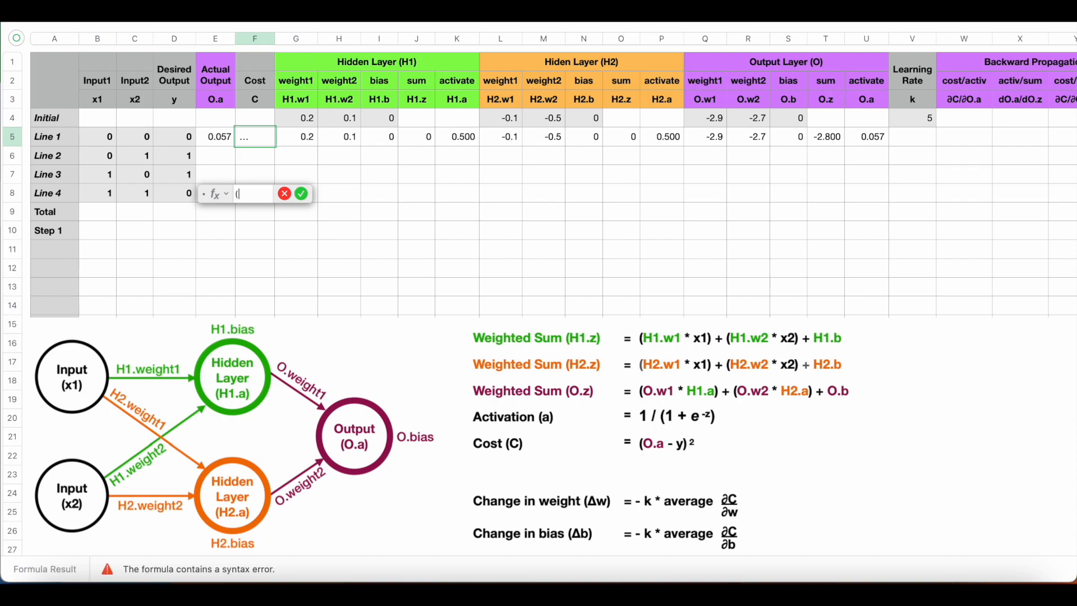
{"action": "left_click", "coordinate": [219, 140]}
{"action": "type", "text": "-"}
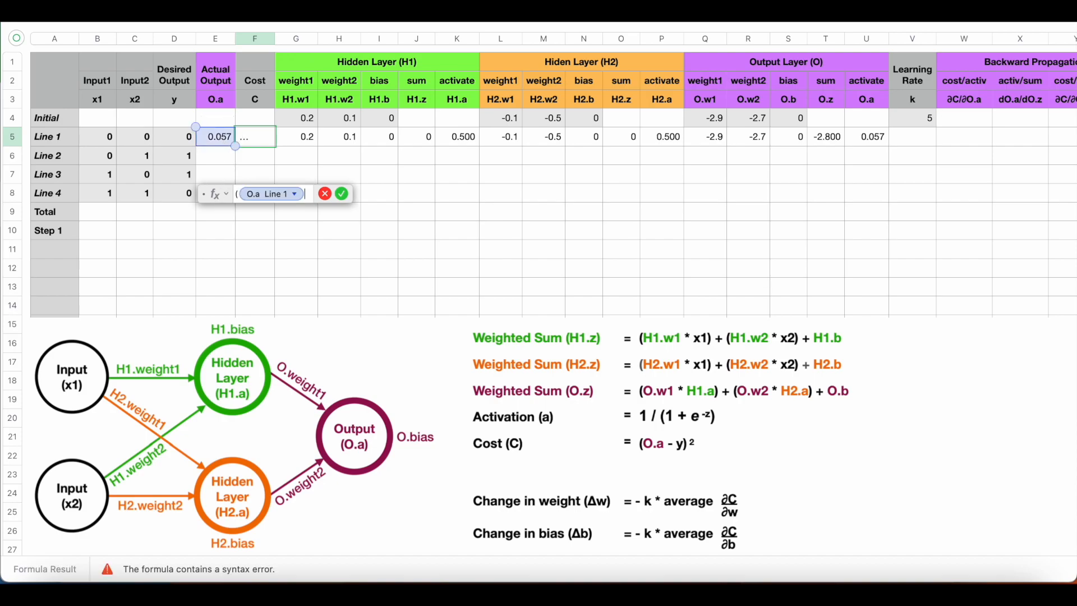
{"action": "left_click", "coordinate": [177, 139]}
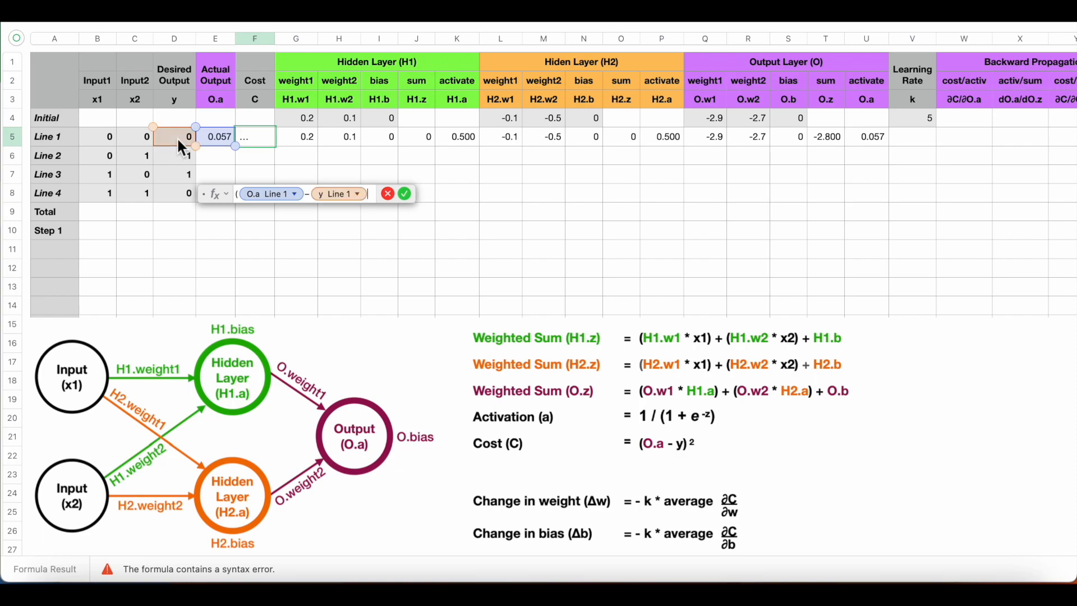
{"action": "type", "text": ")"}
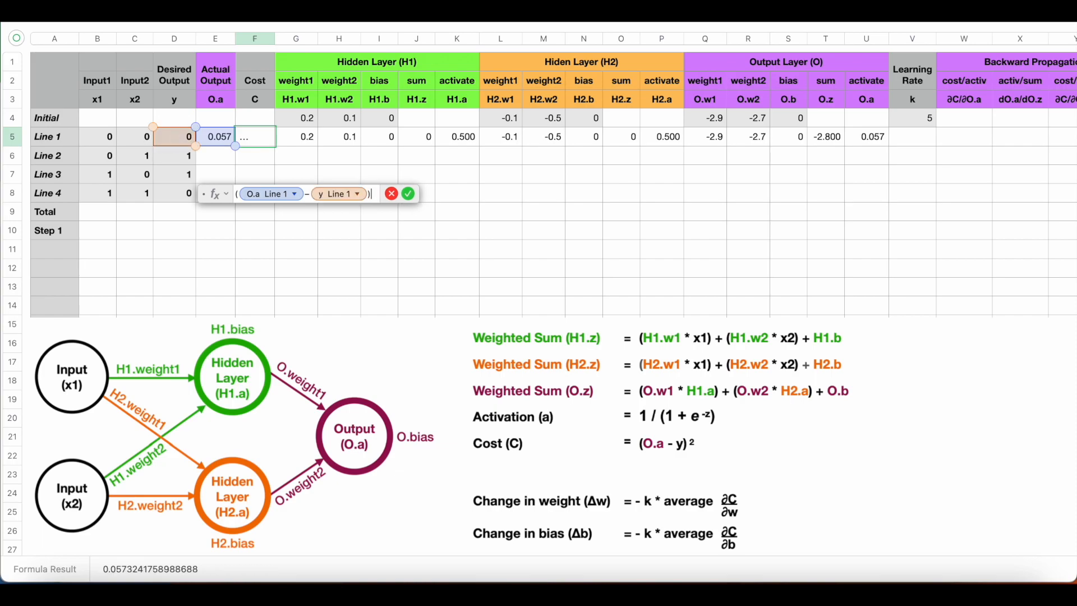
{"action": "type", "text": "^"}
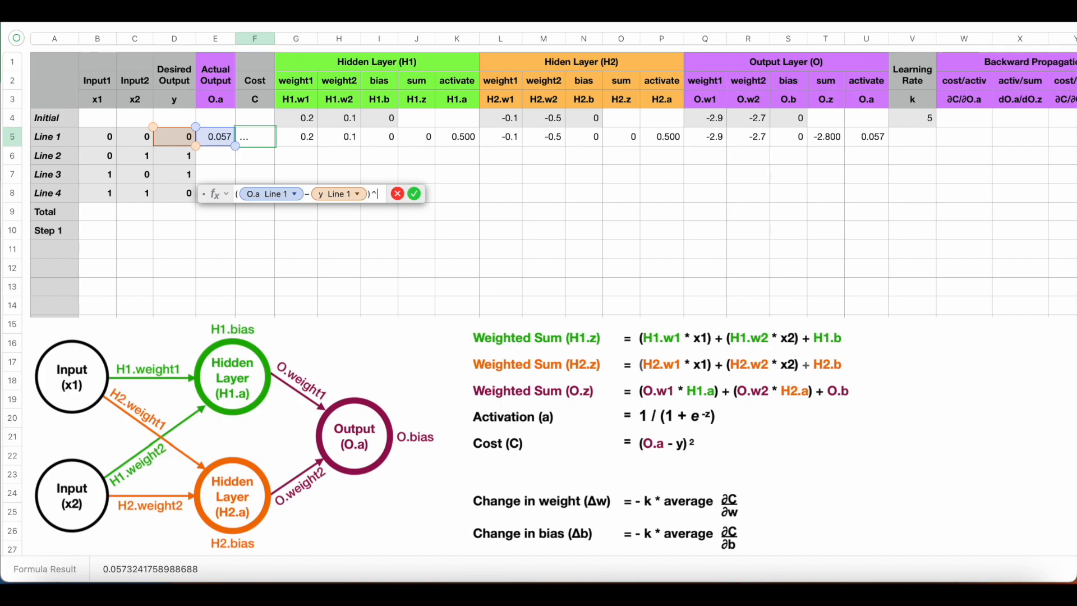
{"action": "type", "text": "2"}
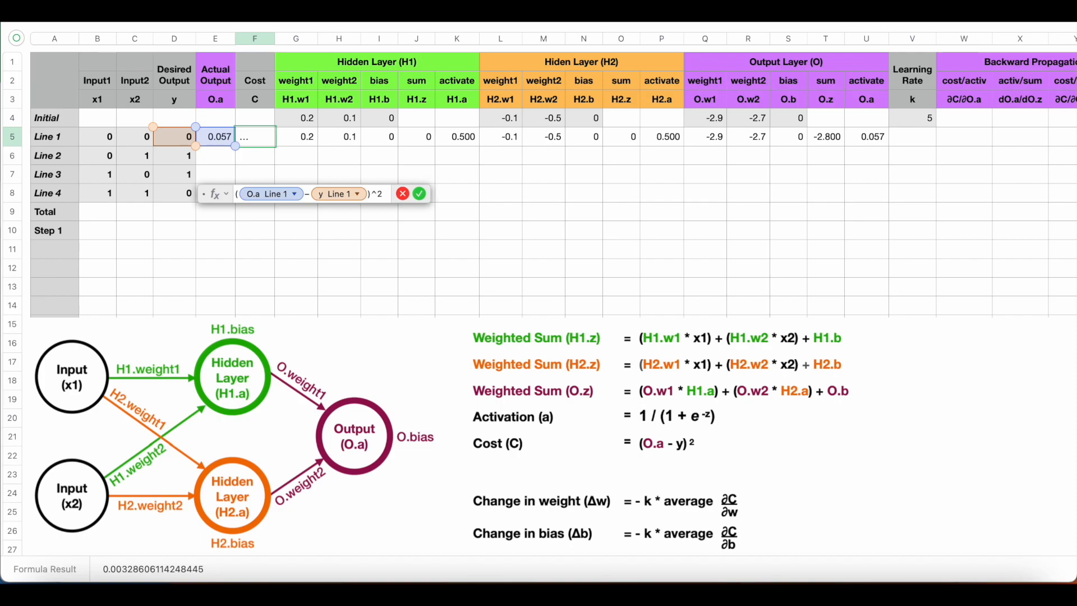
{"action": "left_click", "coordinate": [420, 195]}
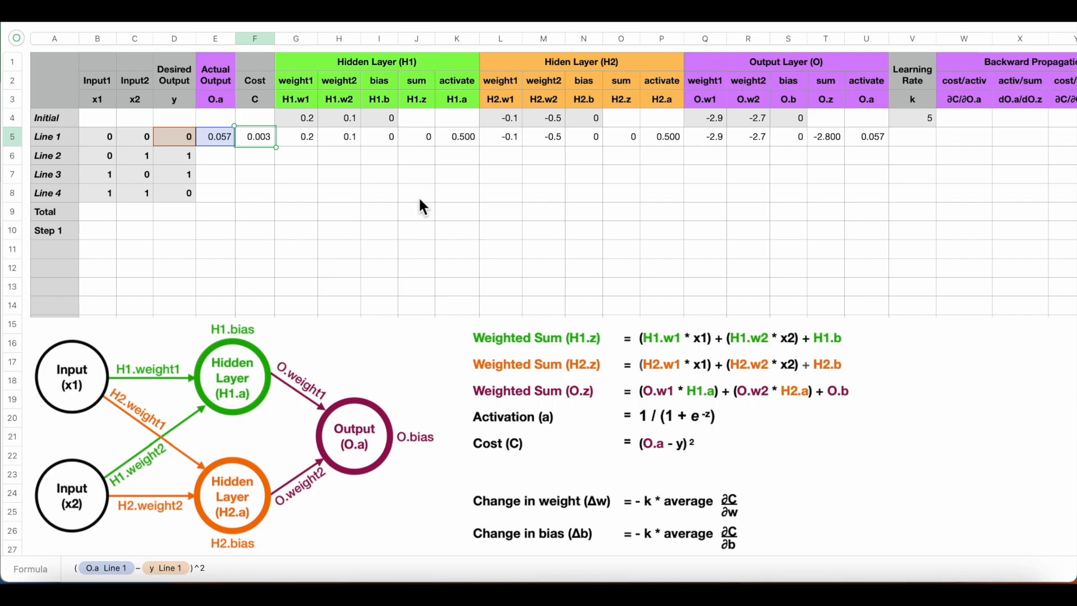
- Enter the Line 1 cost/activation derivative ∂C/∂O.a in W5 as 2*(O.a - y), referencing U5 and D5
{"action": "scroll", "coordinate": [734, 215], "scroll_direction": "right", "scroll_amount": 10}
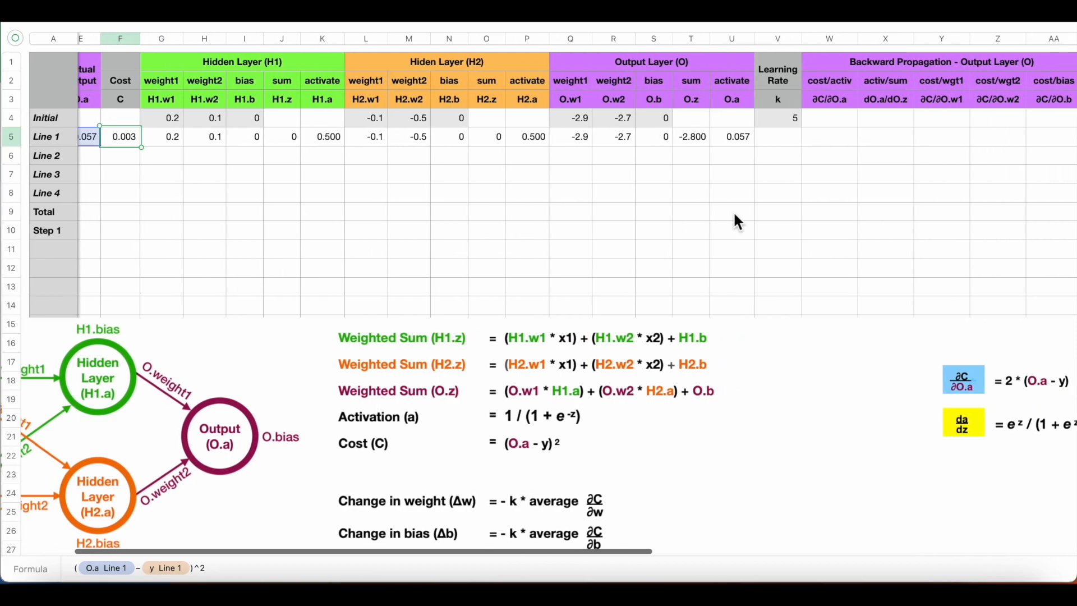
{"action": "scroll", "coordinate": [735, 215], "scroll_direction": "right", "scroll_amount": 6}
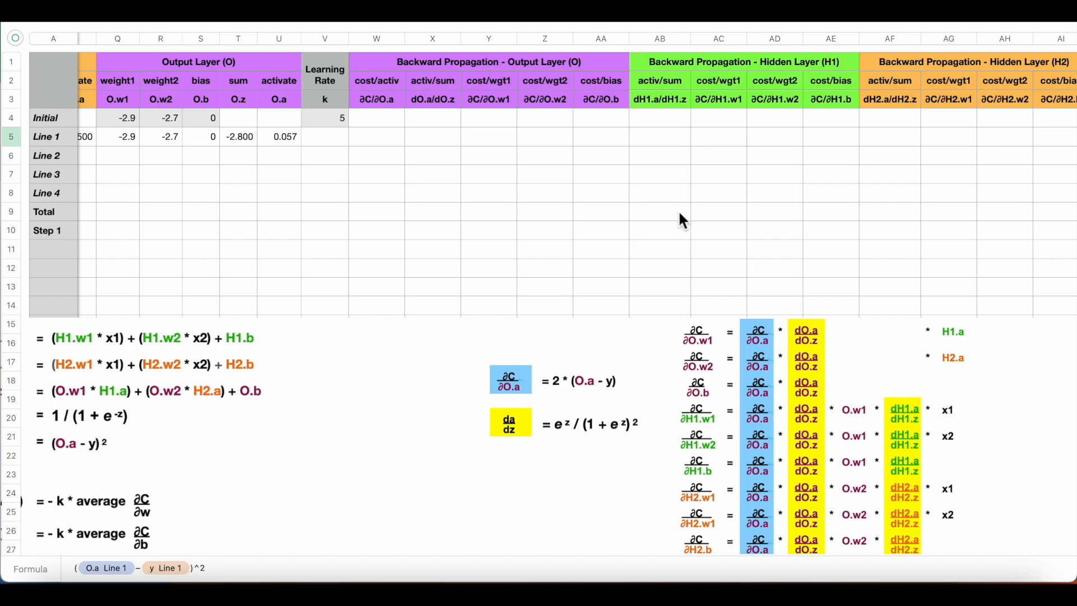
{"action": "left_click", "coordinate": [388, 138]}
{"action": "left_click", "coordinate": [388, 138]}
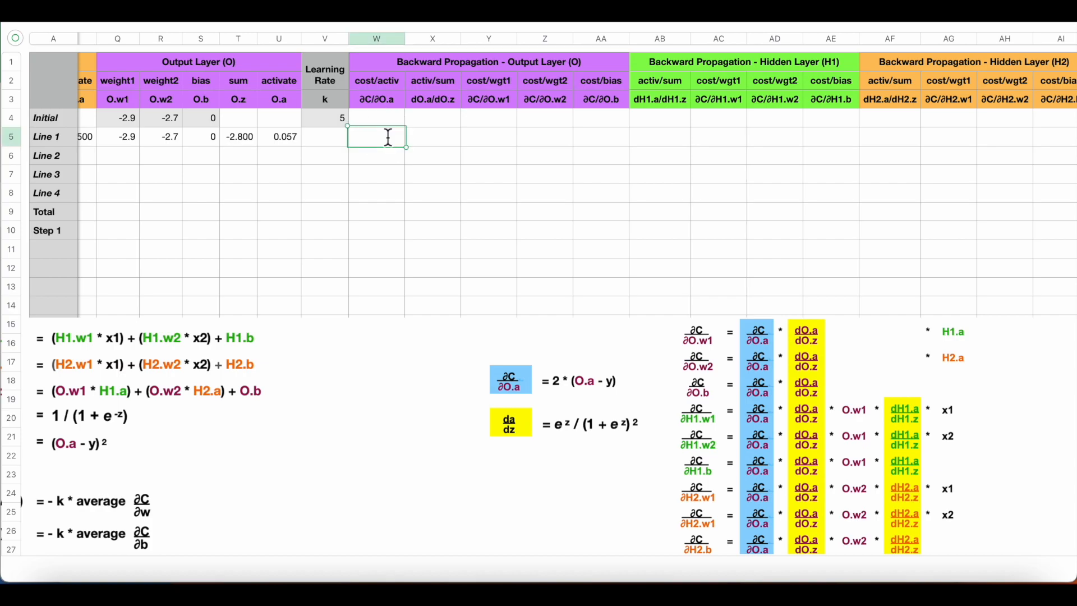
{"action": "type", "text": "="}
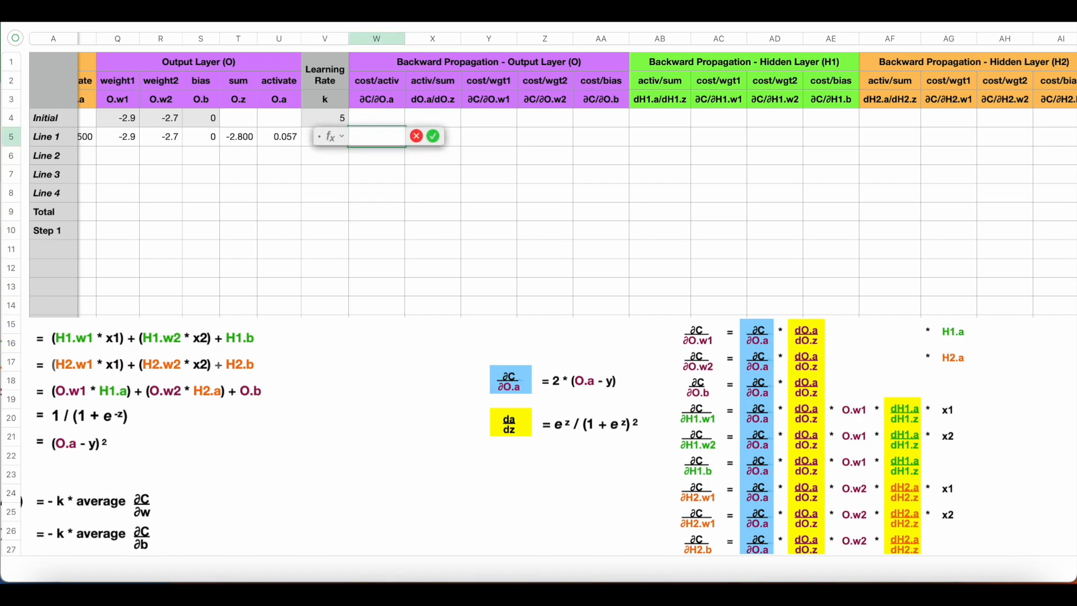
{"action": "type", "text": "2"}
{"action": "type", "text": "*("}
{"action": "scroll", "coordinate": [303, 174], "scroll_direction": "left", "scroll_amount": 5}
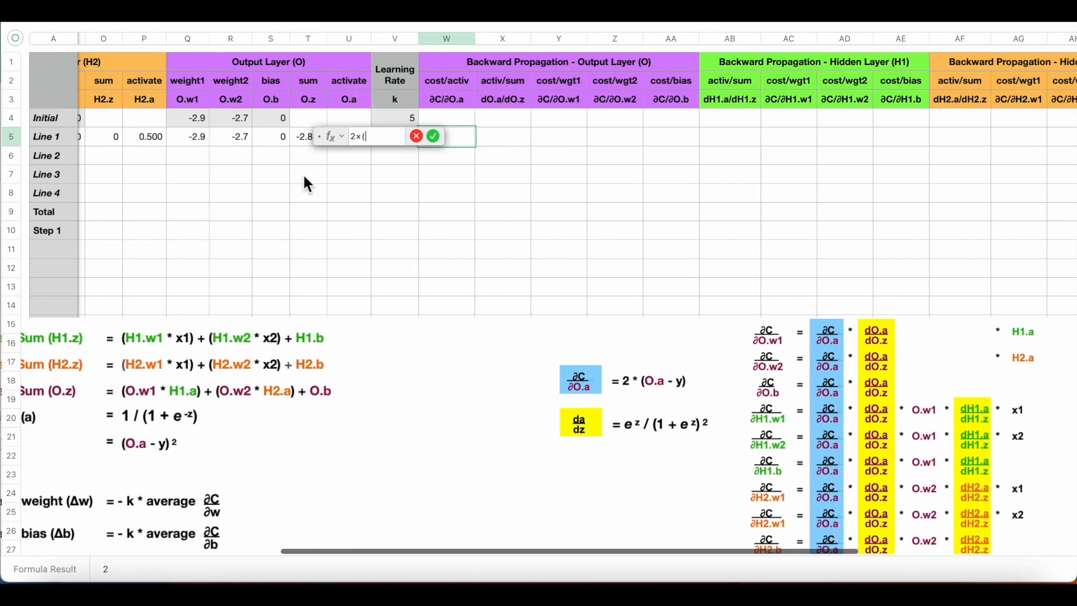
{"action": "scroll", "coordinate": [304, 177], "scroll_direction": "left", "scroll_amount": 4}
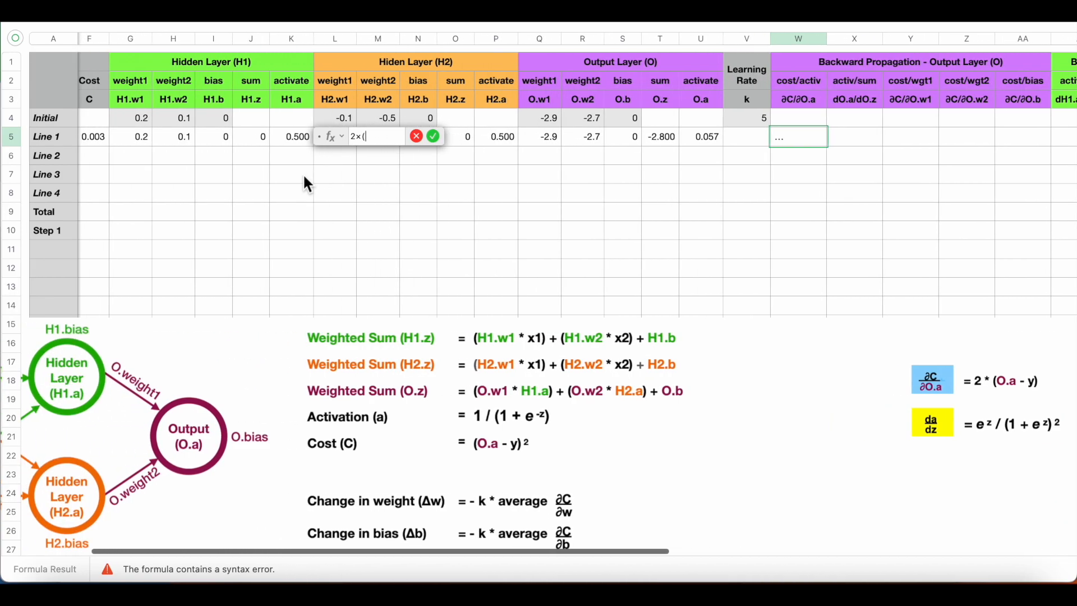
{"action": "left_click", "coordinate": [699, 144]}
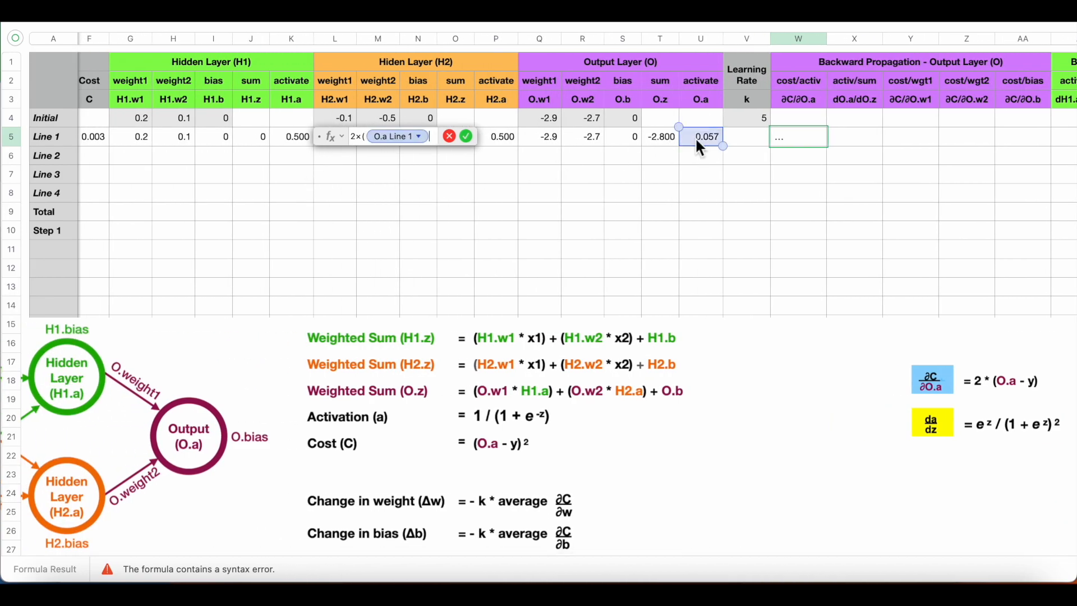
{"action": "type", "text": "-"}
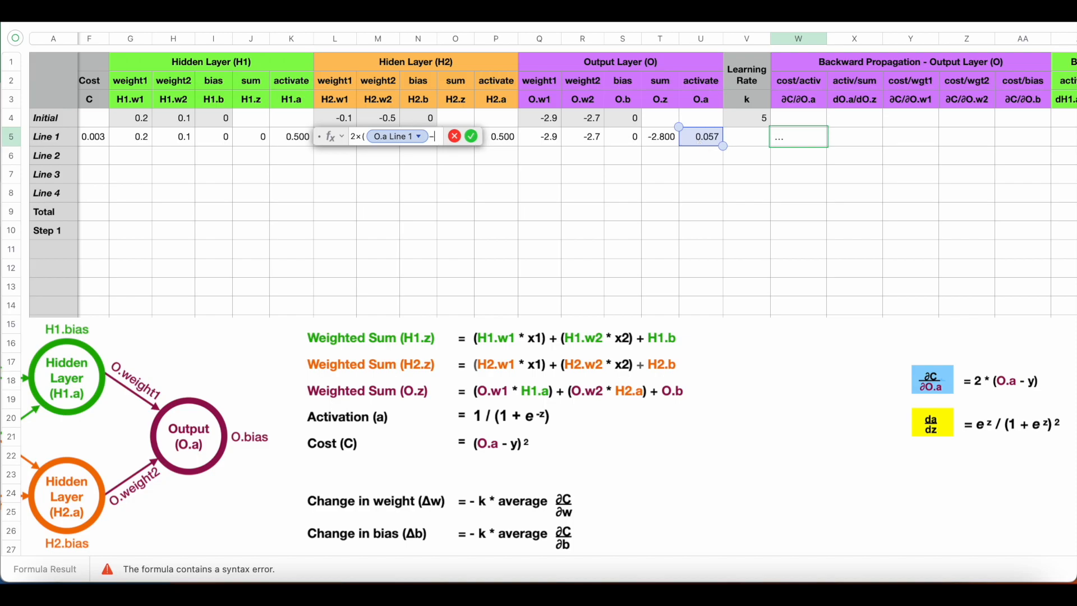
{"action": "scroll", "coordinate": [190, 171], "scroll_direction": "left", "scroll_amount": 3}
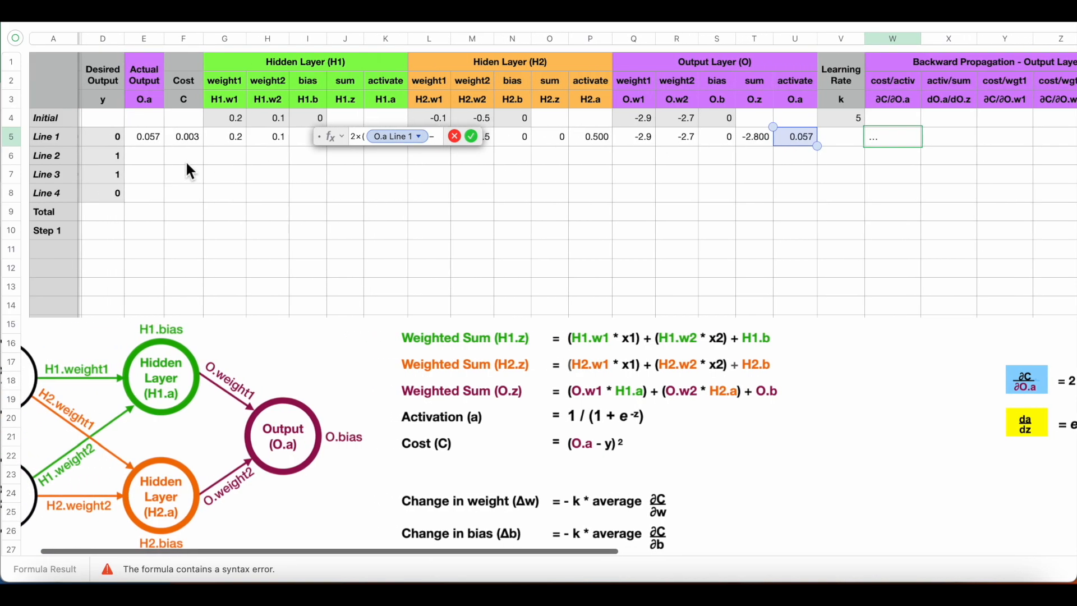
{"action": "left_click", "coordinate": [117, 143]}
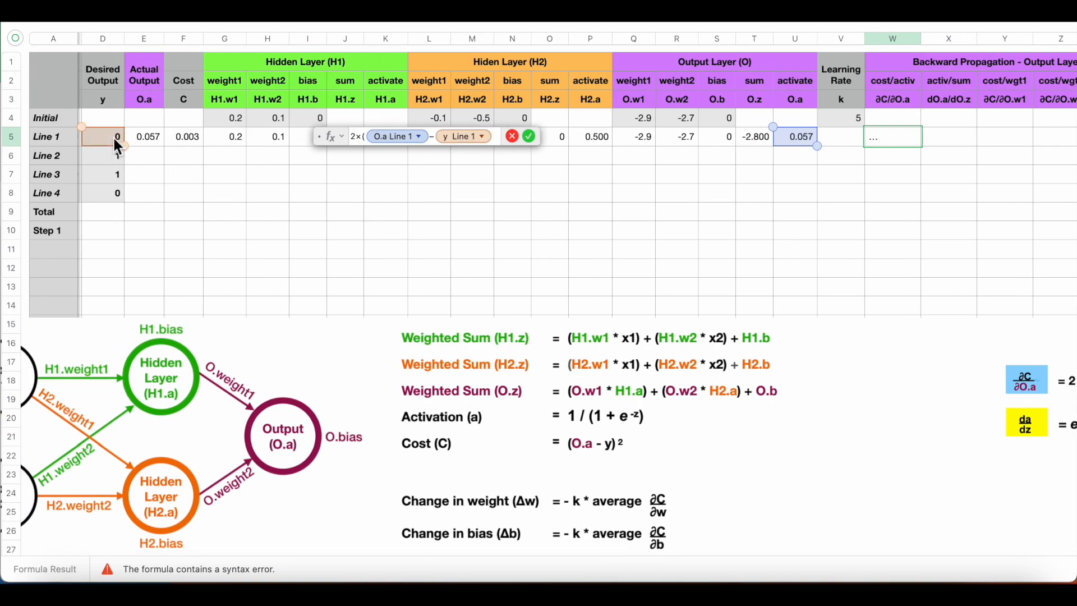
{"action": "type", "text": ")"}
{"action": "left_click", "coordinate": [534, 137]}
- Begin the Line 1 output activation/sum derivative dO.a/dO.z in X5 with the numerator EXP(O.z), referencing T5
{"action": "scroll", "coordinate": [695, 193], "scroll_direction": "right", "scroll_amount": 5}
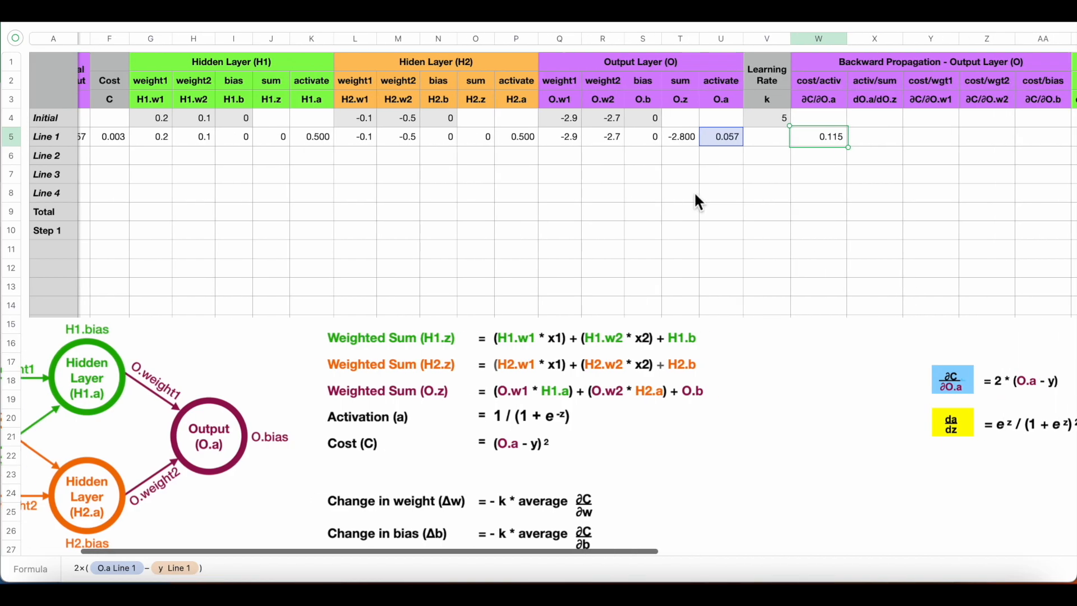
{"action": "scroll", "coordinate": [695, 195], "scroll_direction": "right", "scroll_amount": 3}
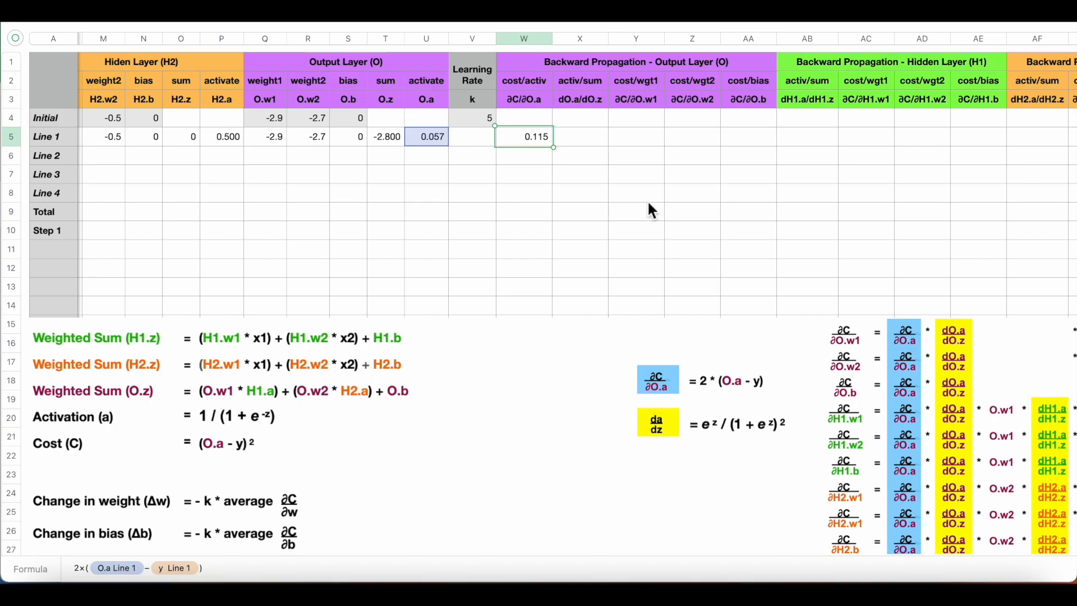
{"action": "left_click", "coordinate": [589, 140]}
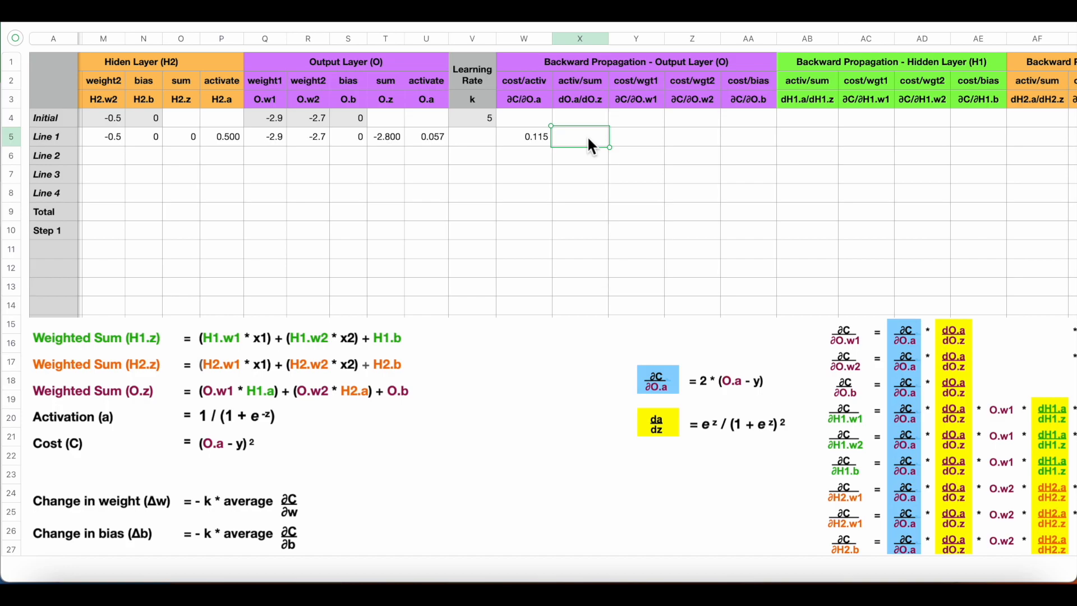
{"action": "key", "text": "equal"}
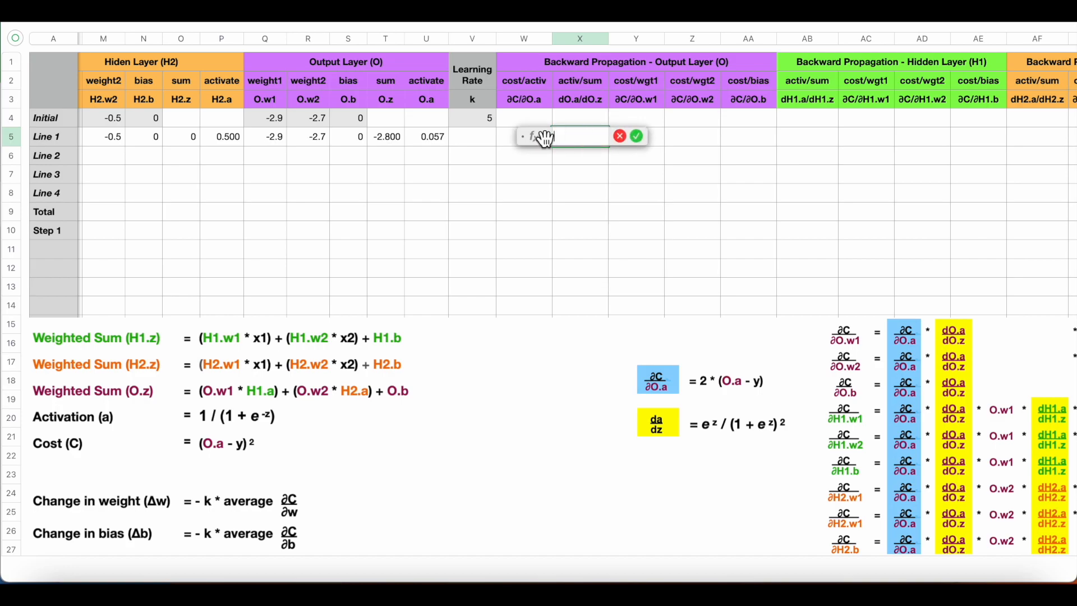
{"action": "left_click_drag", "start_coordinate": [540, 141], "coordinate": [539, 212]}
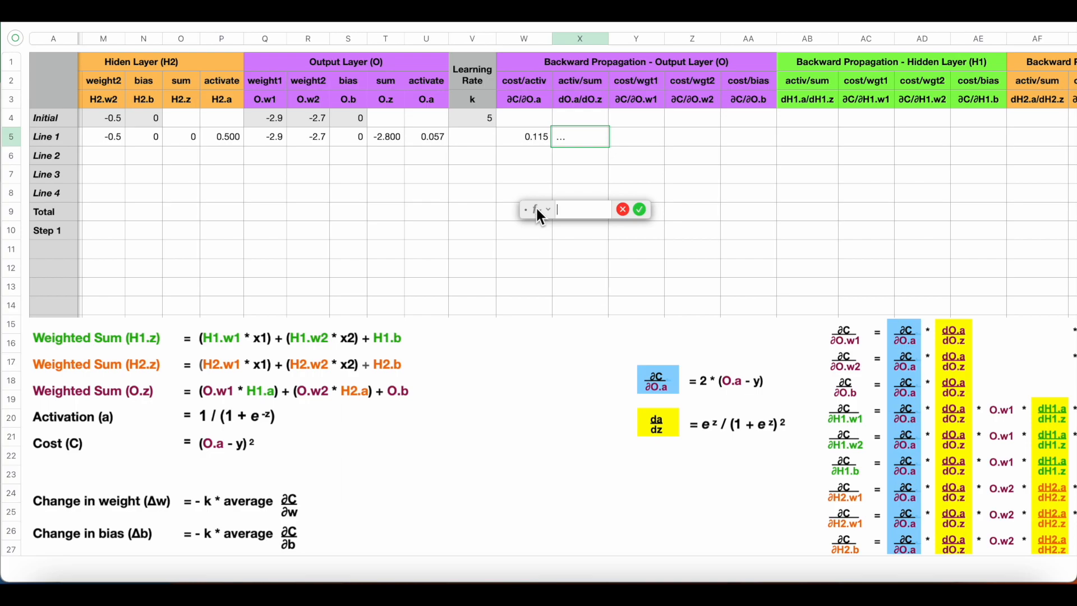
{"action": "type", "text": "exp"}
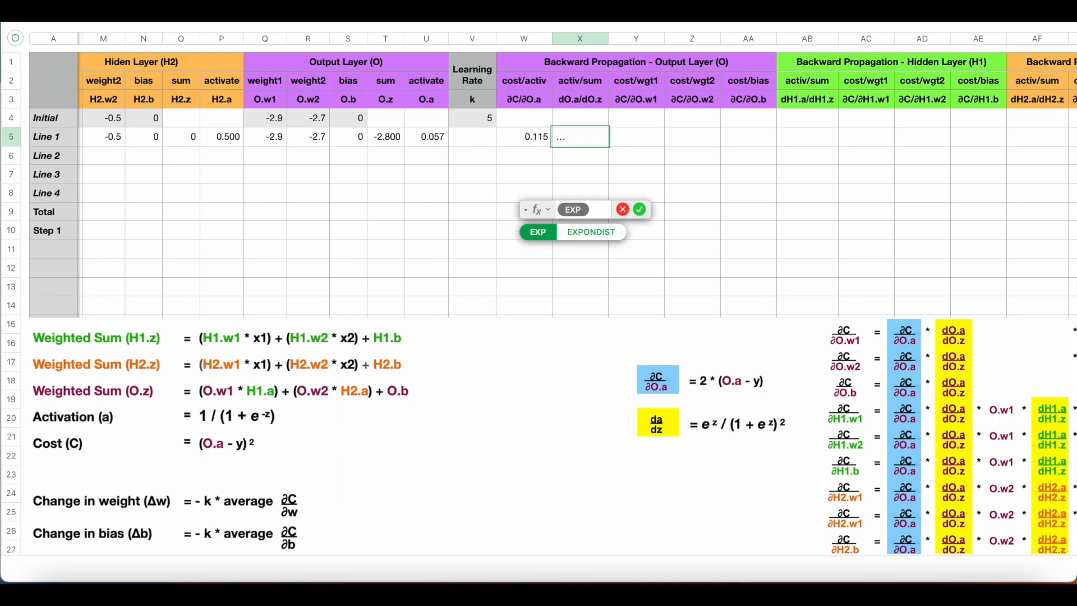
{"action": "key", "text": "Return"}
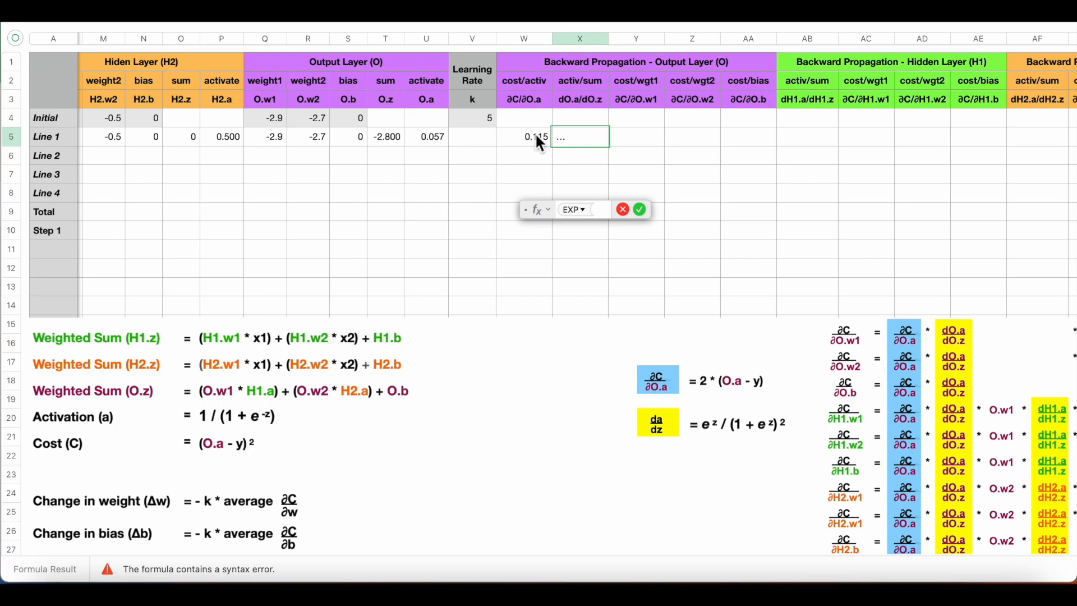
{"action": "left_click", "coordinate": [397, 143]}
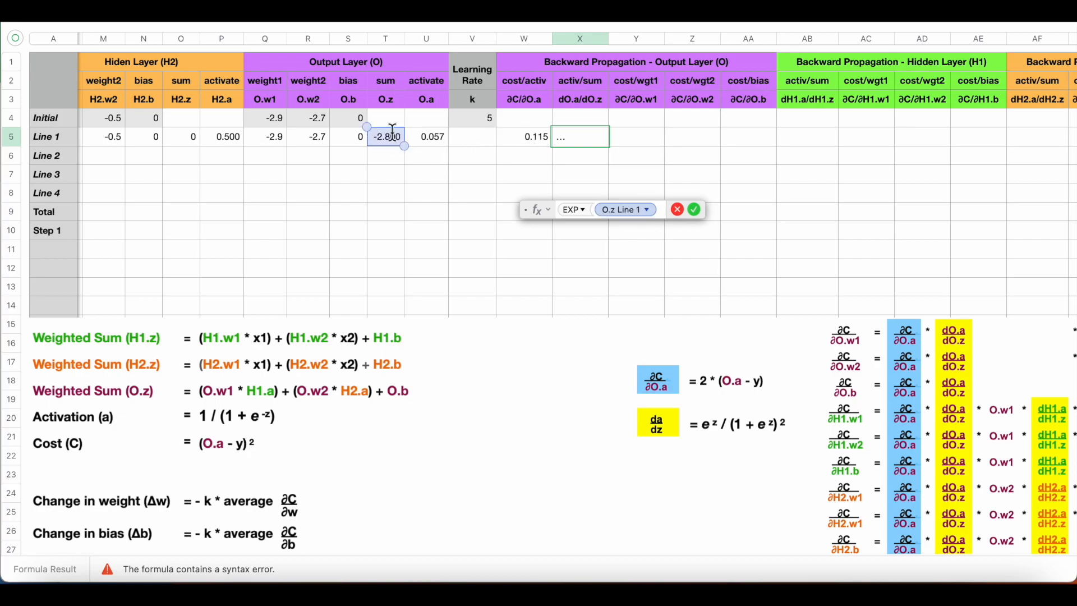
{"action": "type", "text": ")"}
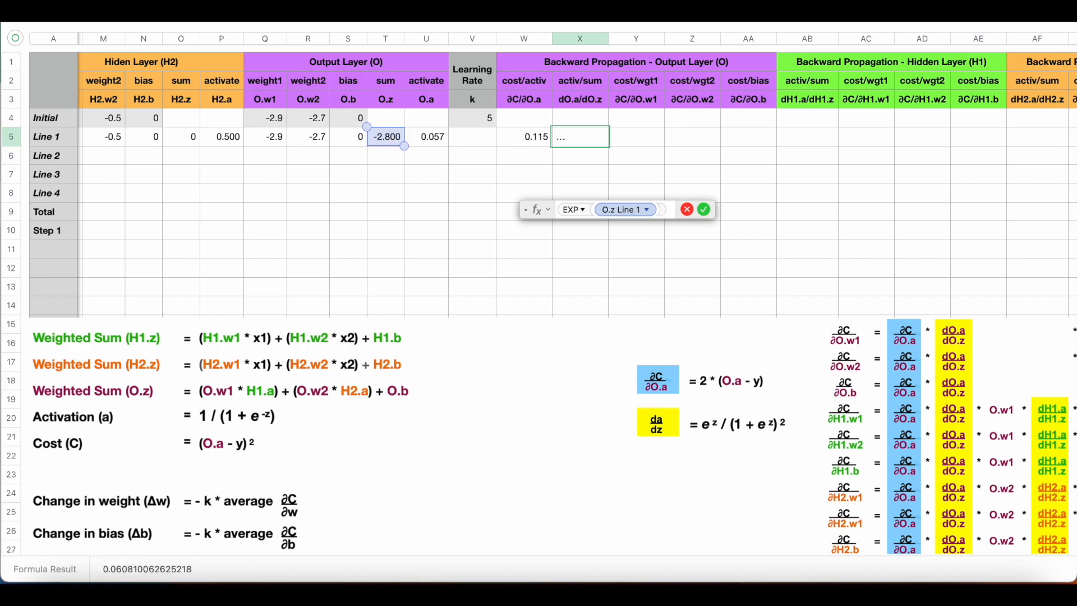
- Complete the X5 formula by dividing the numerator by (1+EXP(O.z))^2, referencing the Line 1 O.z in T5, and accept it
{"action": "type", "text": "/"}
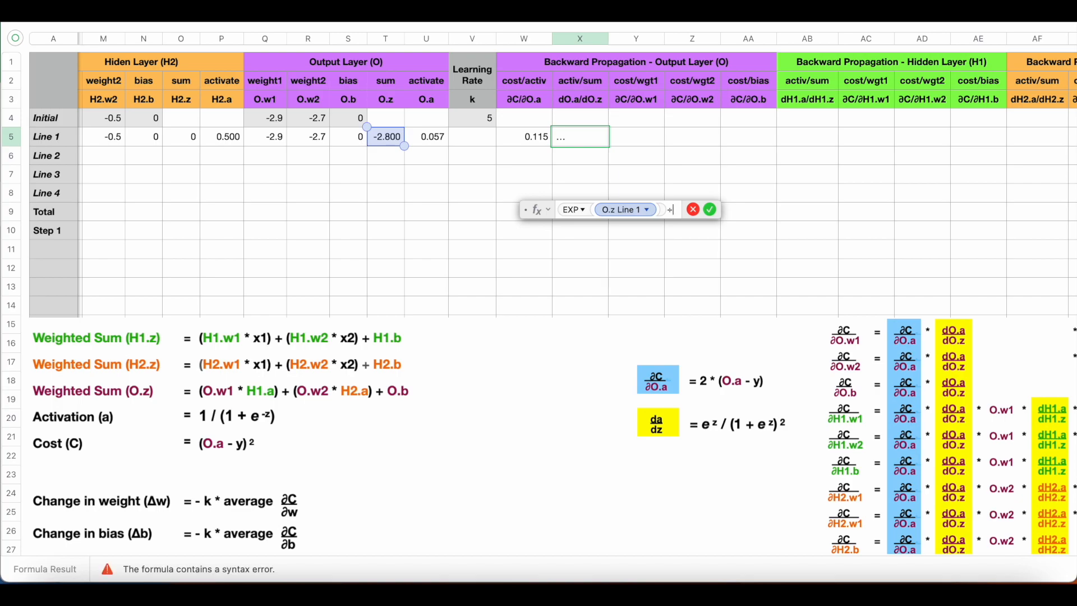
{"action": "type", "text": "("}
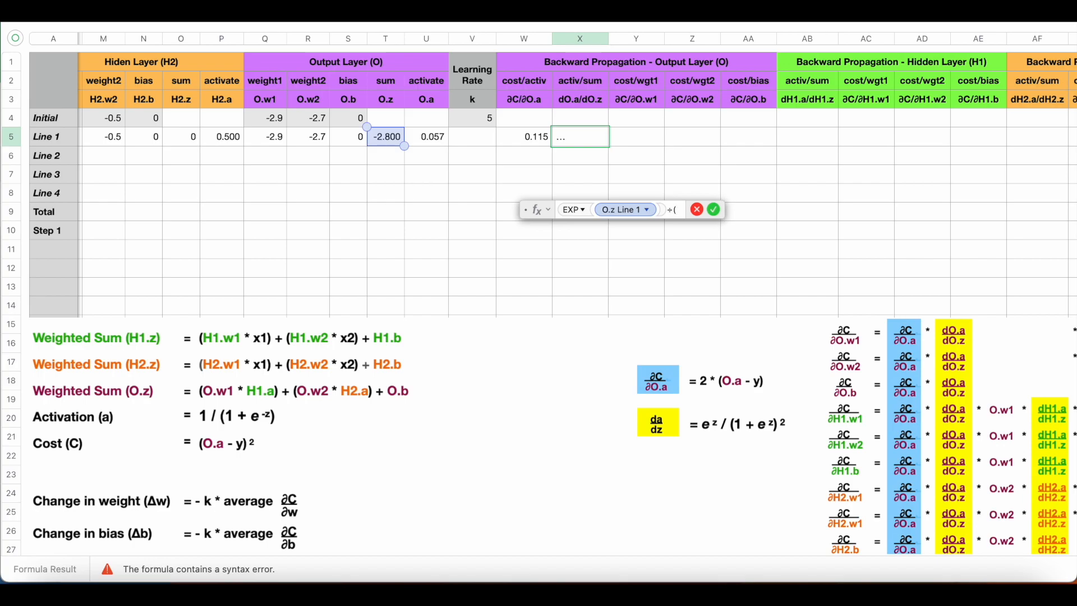
{"action": "type", "text": "1"}
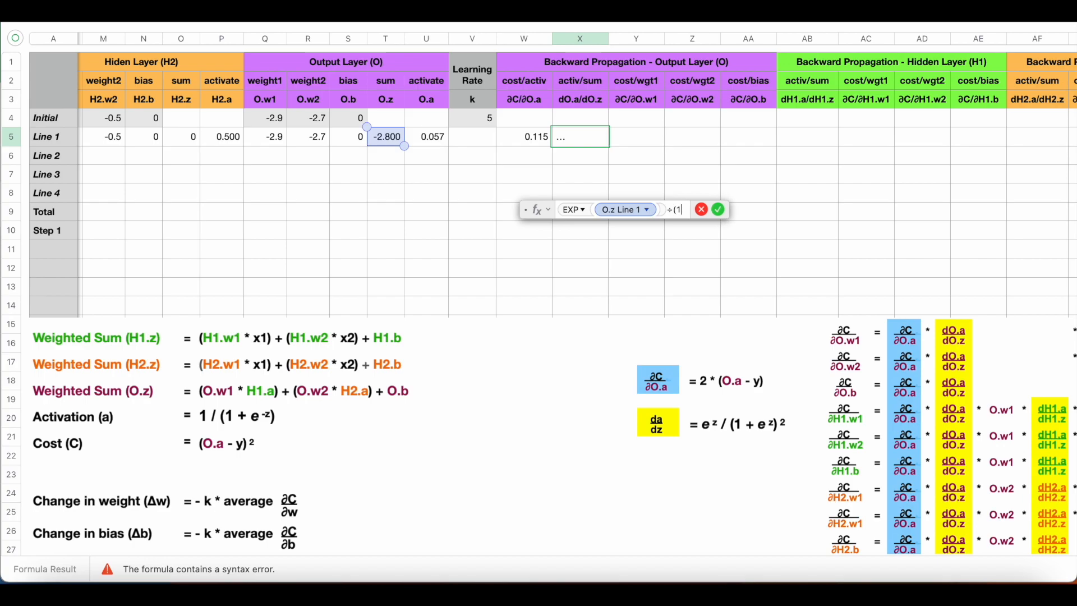
{"action": "type", "text": "+"}
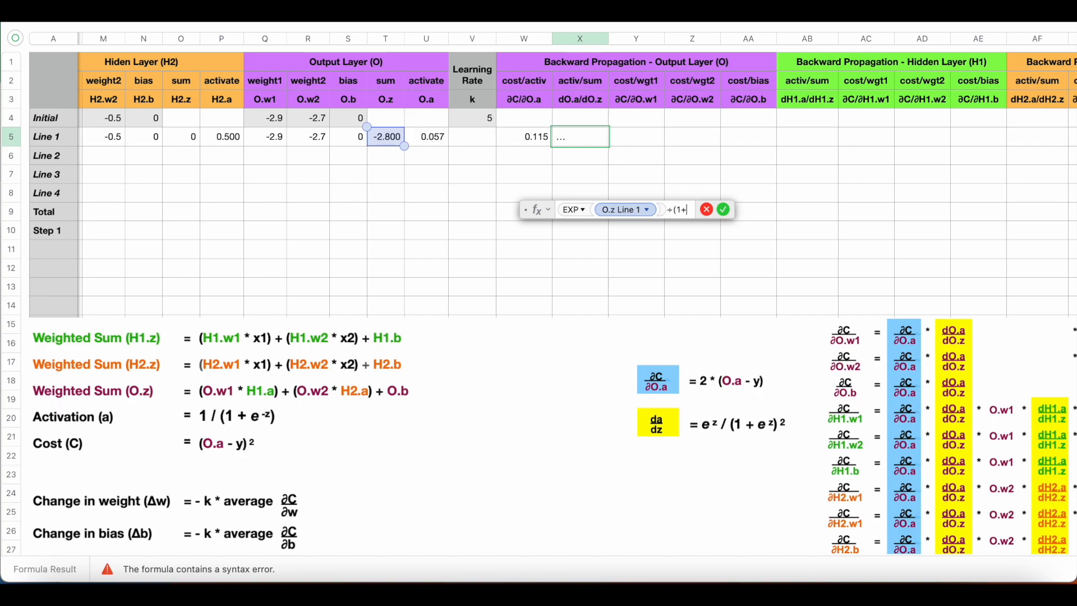
{"action": "type", "text": "EXP"}
{"action": "key", "text": "Return"}
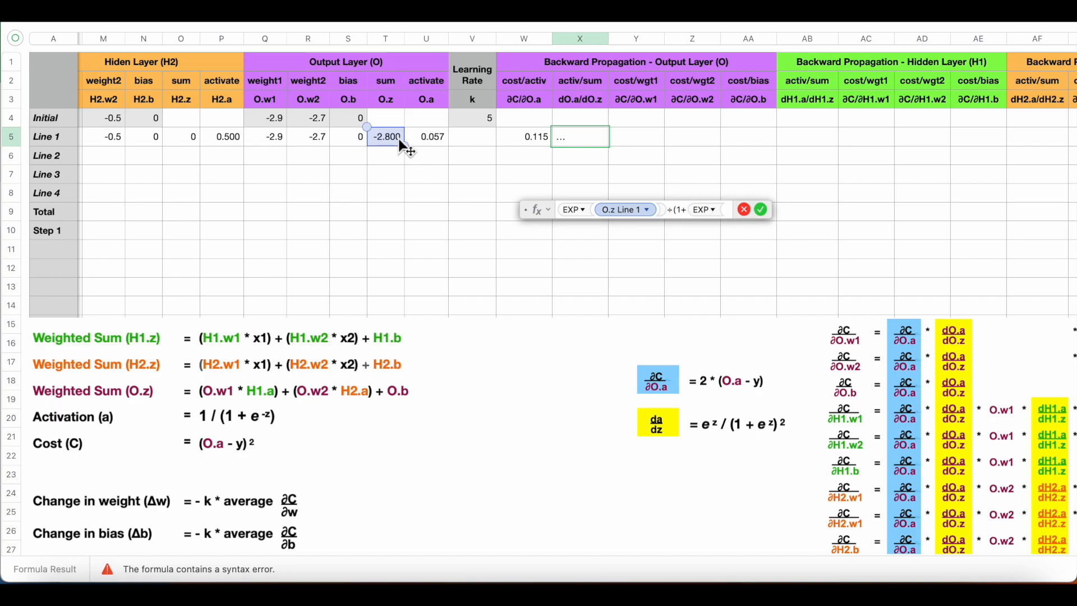
{"action": "left_click", "coordinate": [395, 138]}
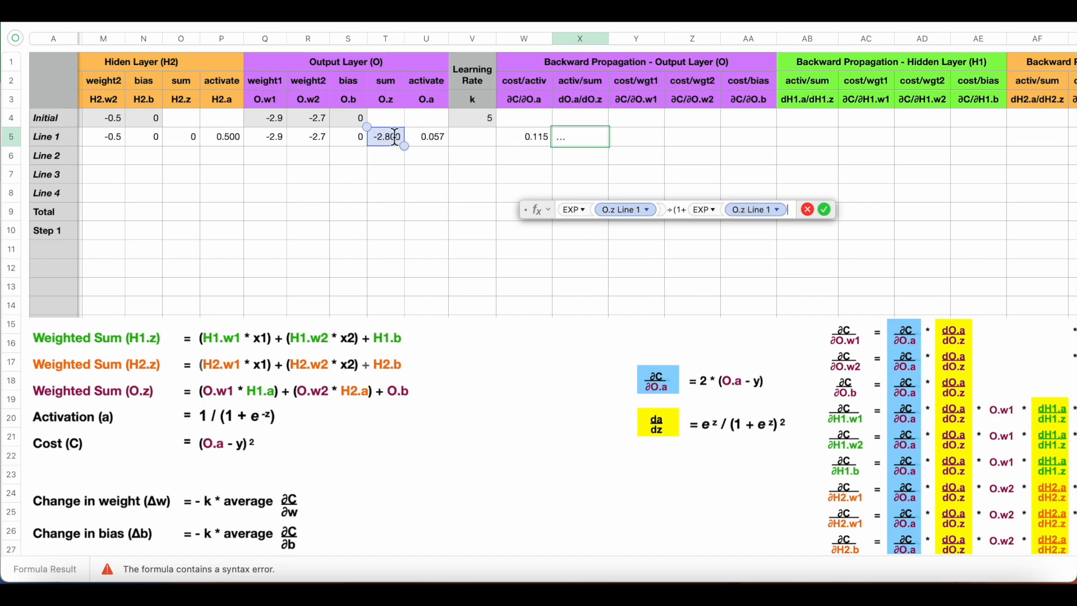
{"action": "type", "text": ")"}
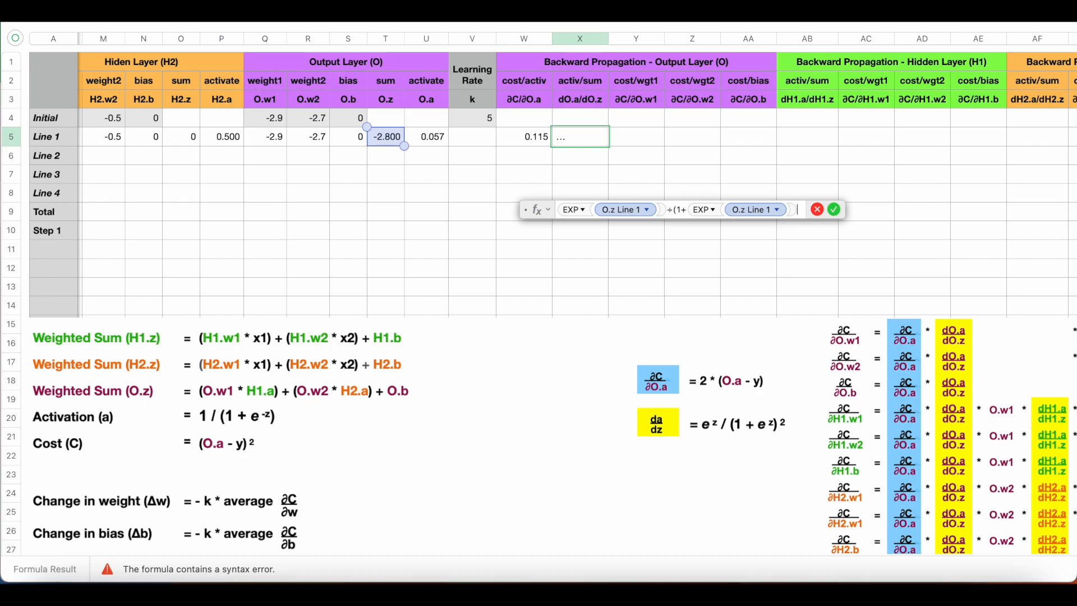
{"action": "type", "text": ")^"}
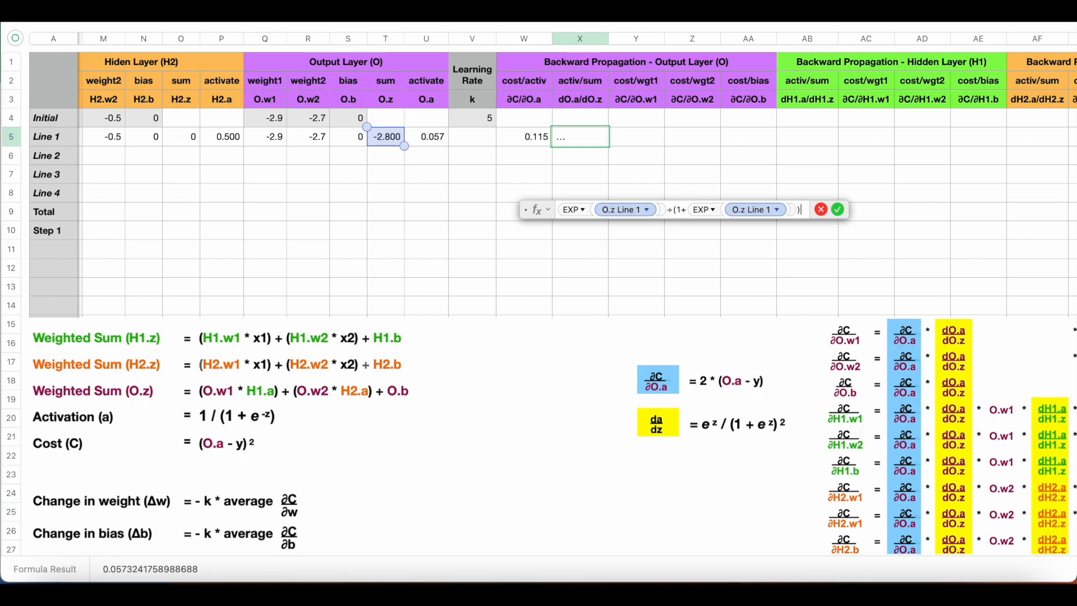
{"action": "type", "text": "2"}
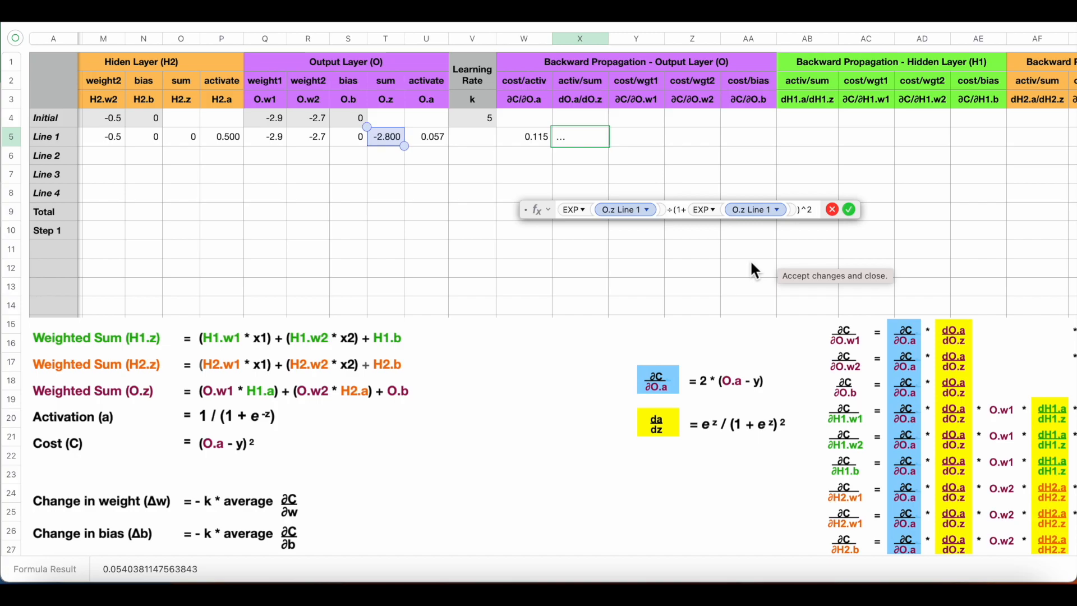
{"action": "left_click", "coordinate": [853, 211]}
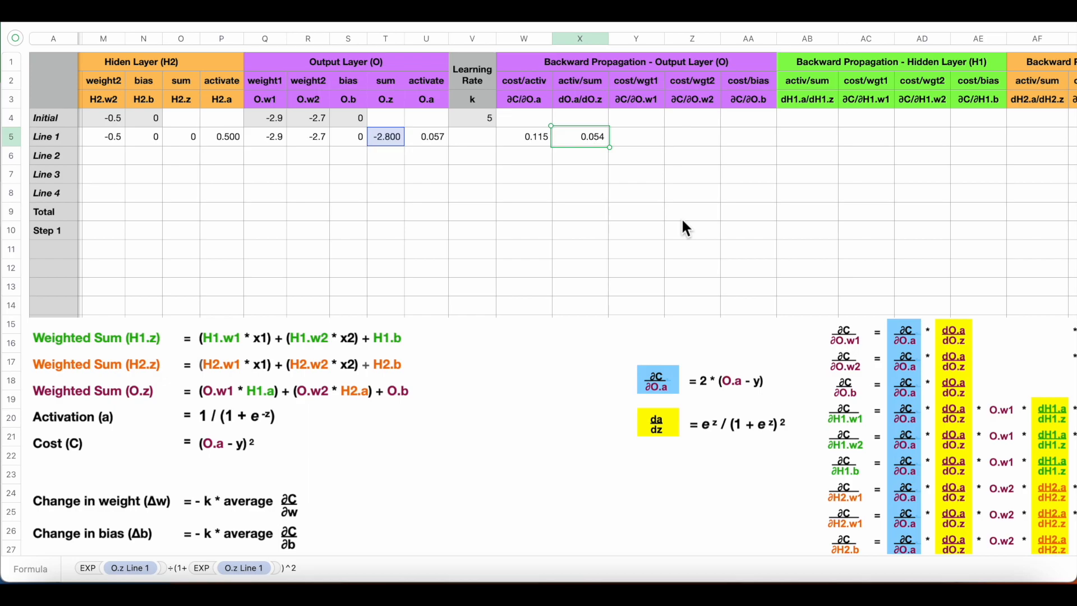
- Paste the copied dO.a/dO.z formula into the Line 1 dH1.a/dH1.z cell AB5 and the Line 1 dH2.a/dH2.z cell AF5
{"action": "left_click", "coordinate": [809, 138]}
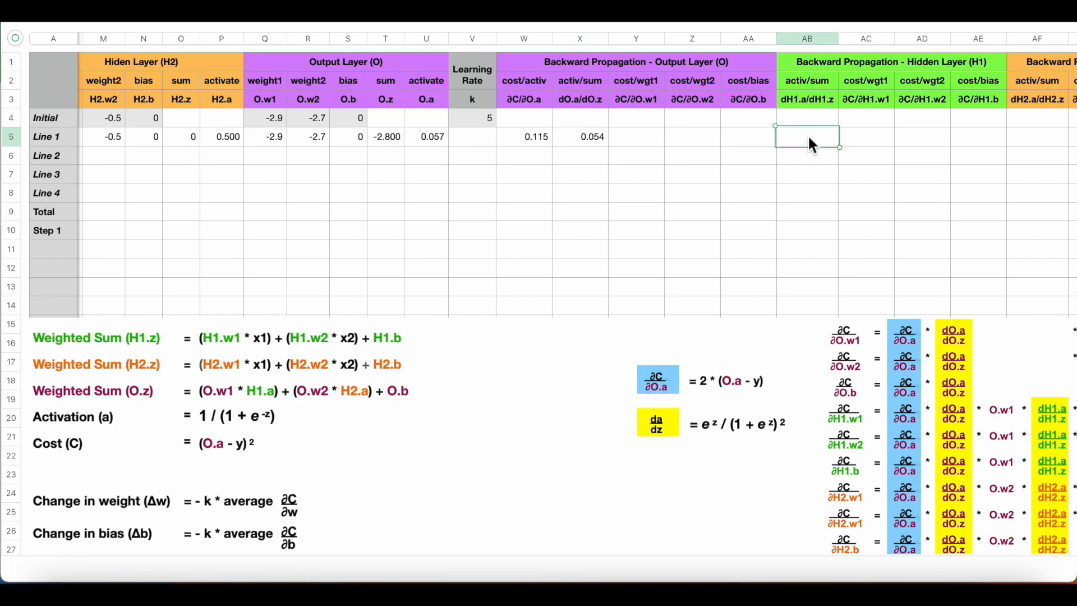
{"action": "type", "text": "EXP(dO.a/dO.z Line 1)÷(1+EXP(dO.a/dO.z Line 1))^2"}
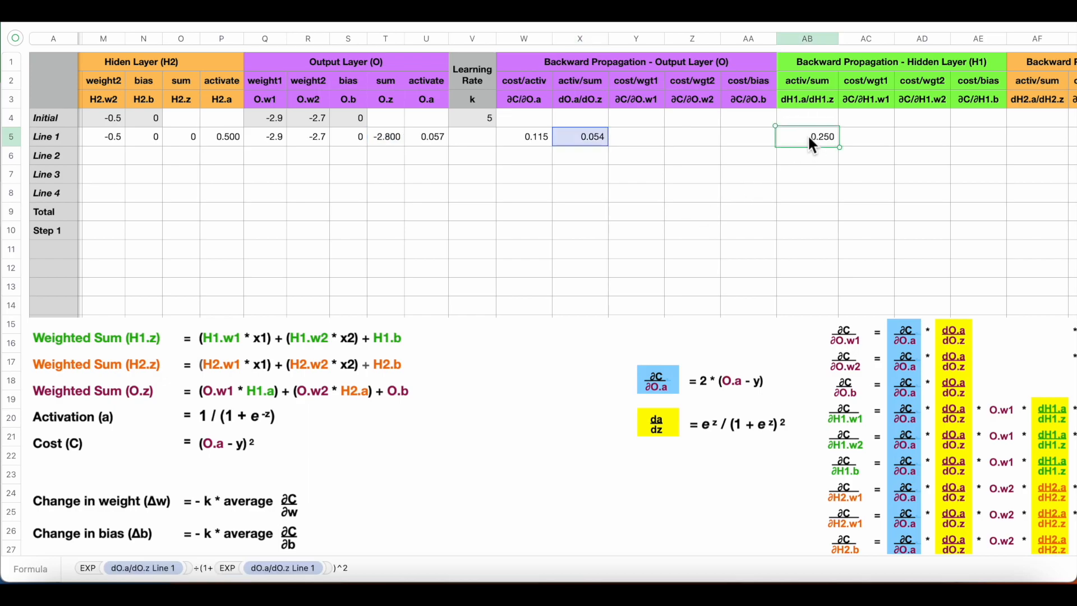
{"action": "left_click", "coordinate": [1027, 140]}
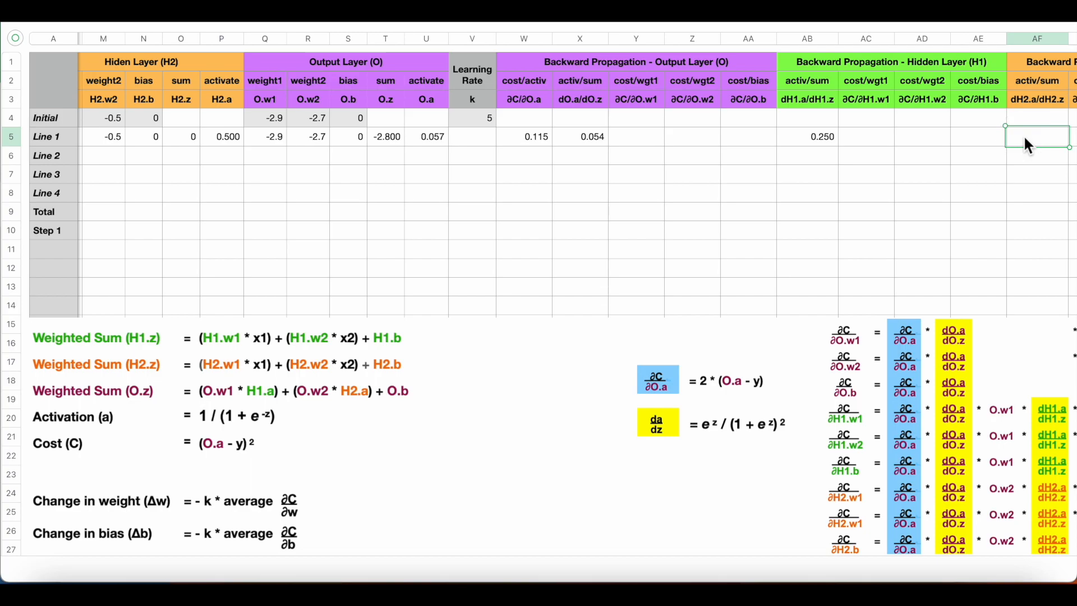
{"action": "key", "text": "super+v"}
- Replace both dO.a/dO.z references in the AB5 formula with the Line 1 H1.z in J5, giving EXP(H1.z)÷(1+EXP(H1.z))^2
{"action": "left_click", "coordinate": [820, 141]}
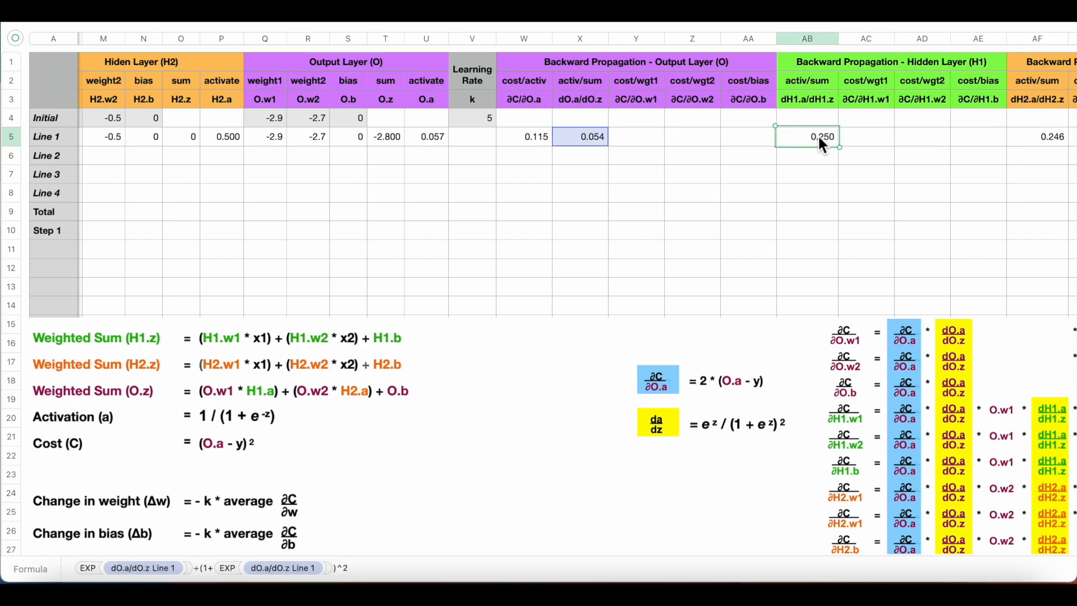
{"action": "double_click", "coordinate": [820, 140]}
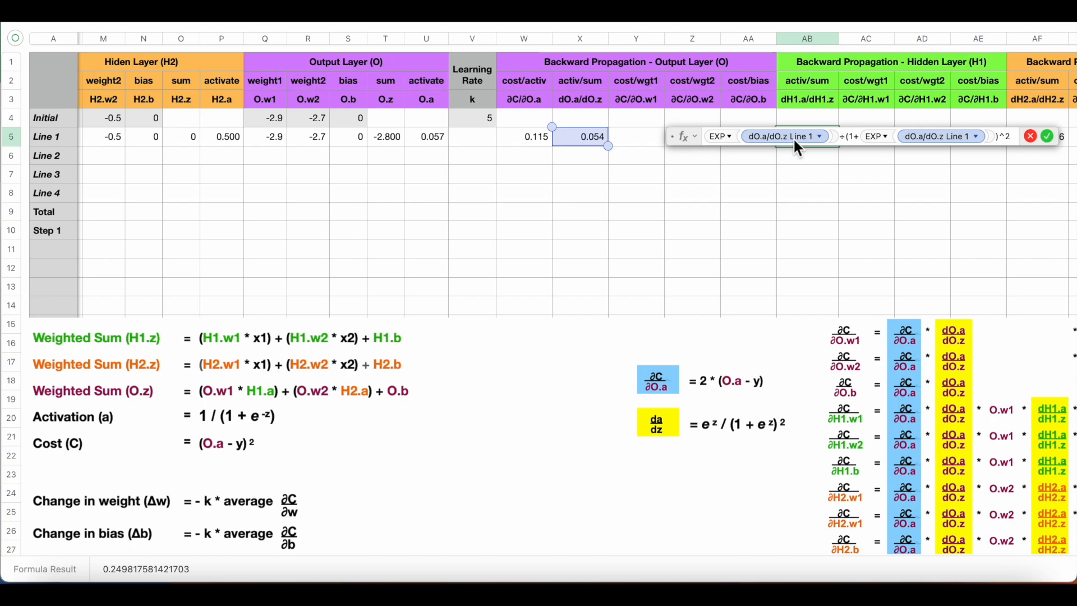
{"action": "left_click", "coordinate": [795, 140]}
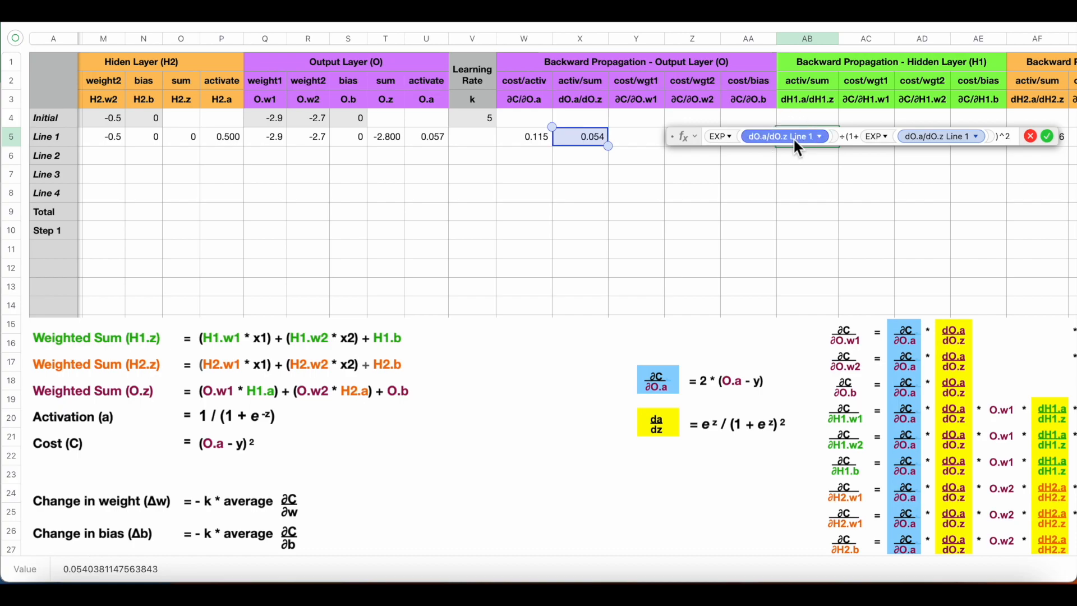
{"action": "scroll", "coordinate": [389, 196], "scroll_direction": "left", "scroll_amount": 5}
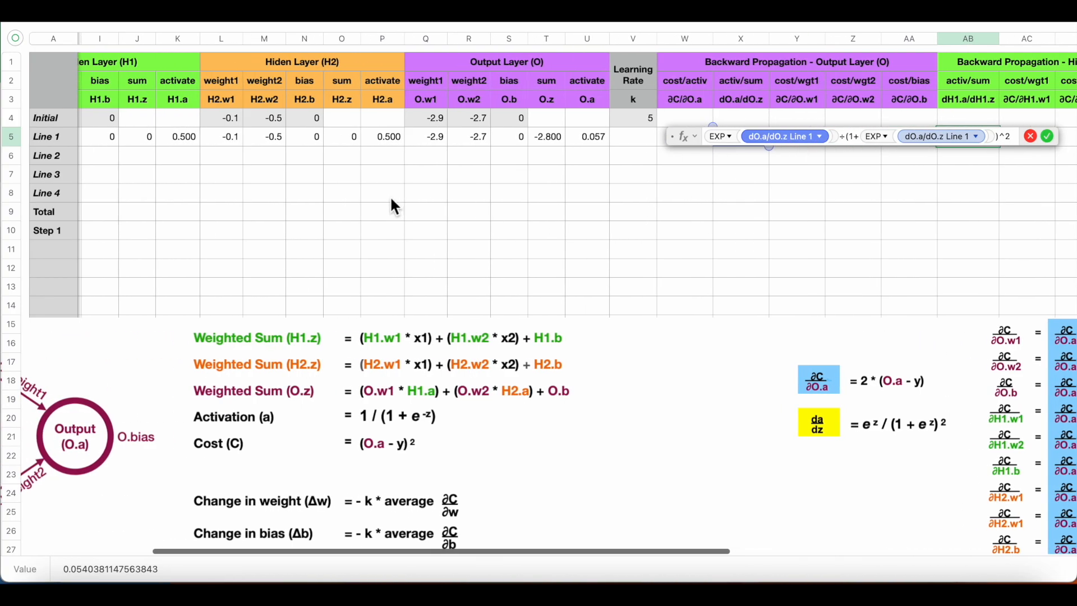
{"action": "left_click", "coordinate": [146, 136]}
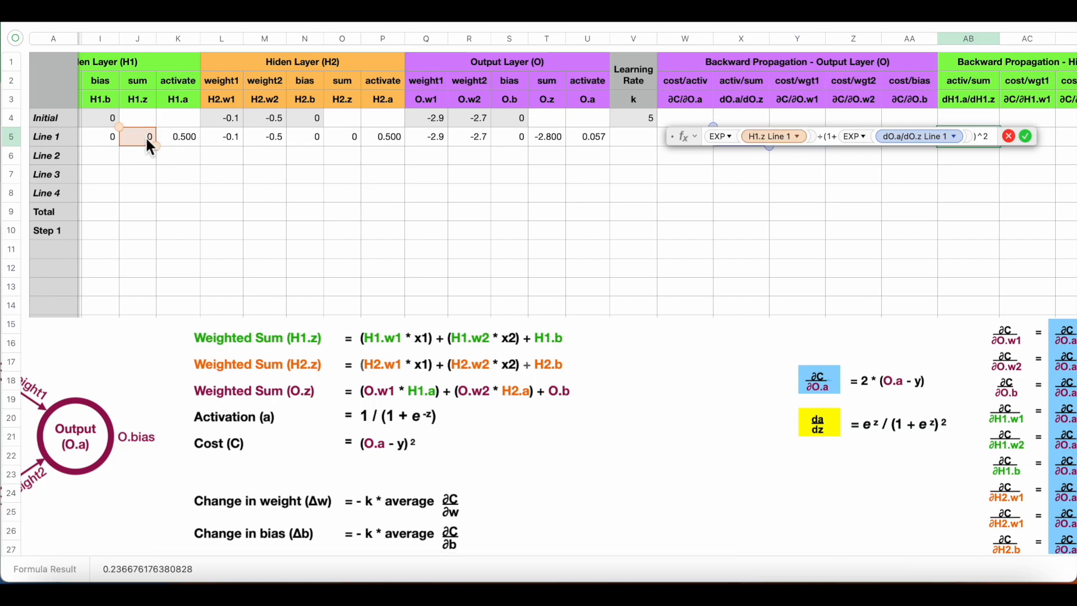
{"action": "left_click", "coordinate": [920, 139]}
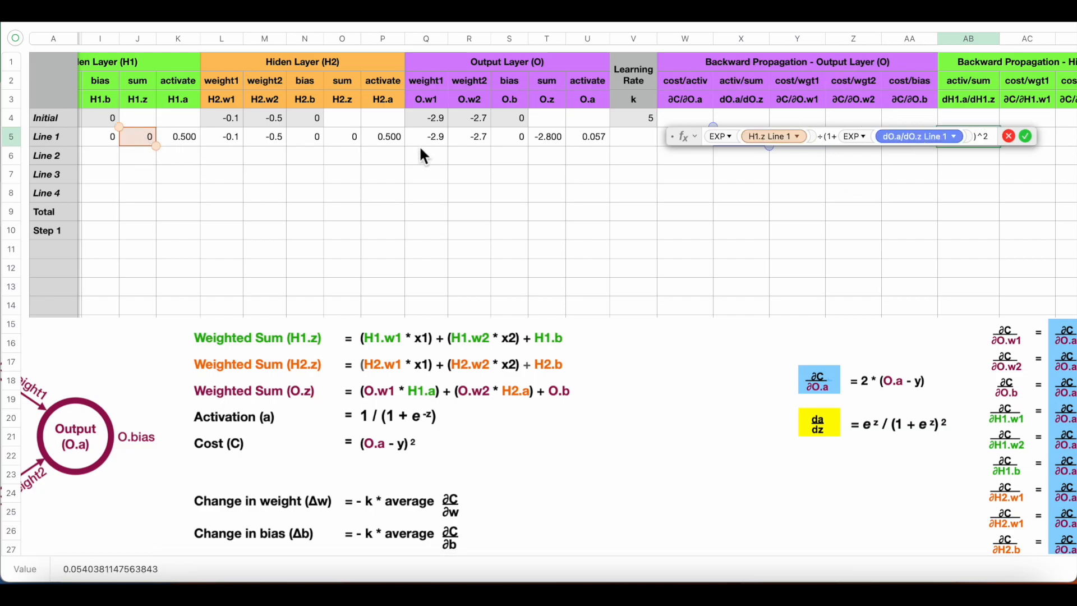
{"action": "left_click", "coordinate": [147, 140]}
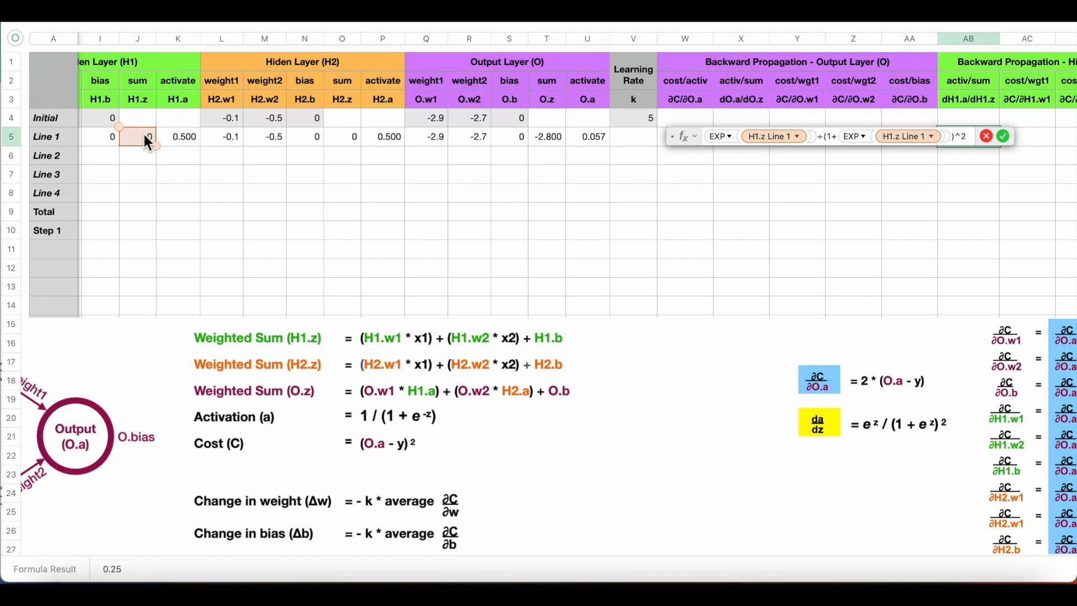
{"action": "left_click", "coordinate": [1003, 137]}
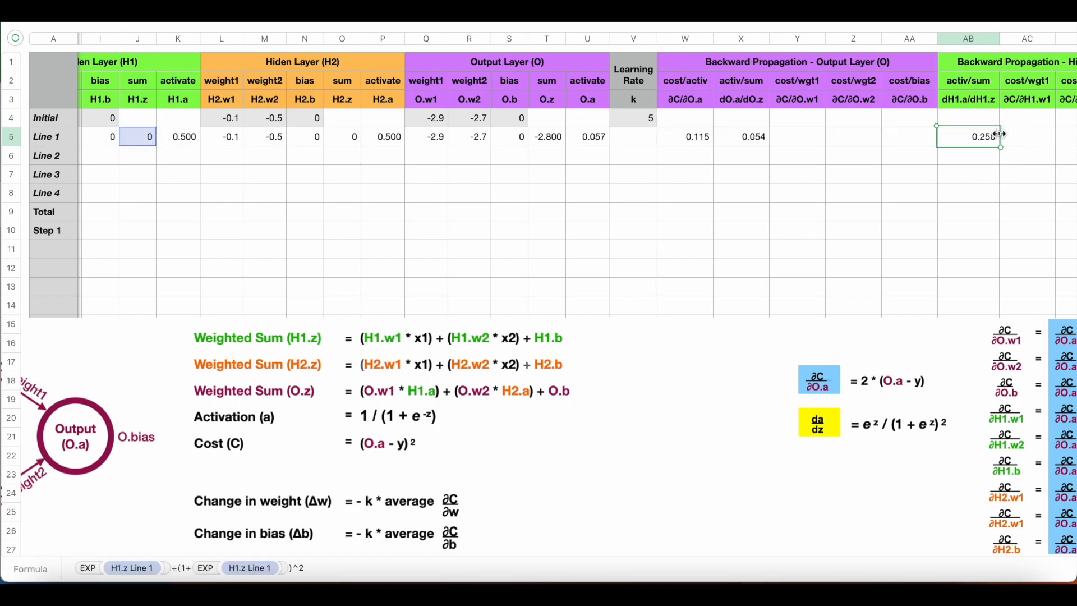
- Replace both dH1.a/dH1.z references in the AF5 formula with the Line 1 H2.z in O5, giving EXP(H2.z)÷(1+EXP(H2.z))^2
{"action": "scroll", "coordinate": [987, 197], "scroll_direction": "right", "scroll_amount": 5}
{"action": "scroll", "coordinate": [991, 203], "scroll_direction": "right", "scroll_amount": 3}
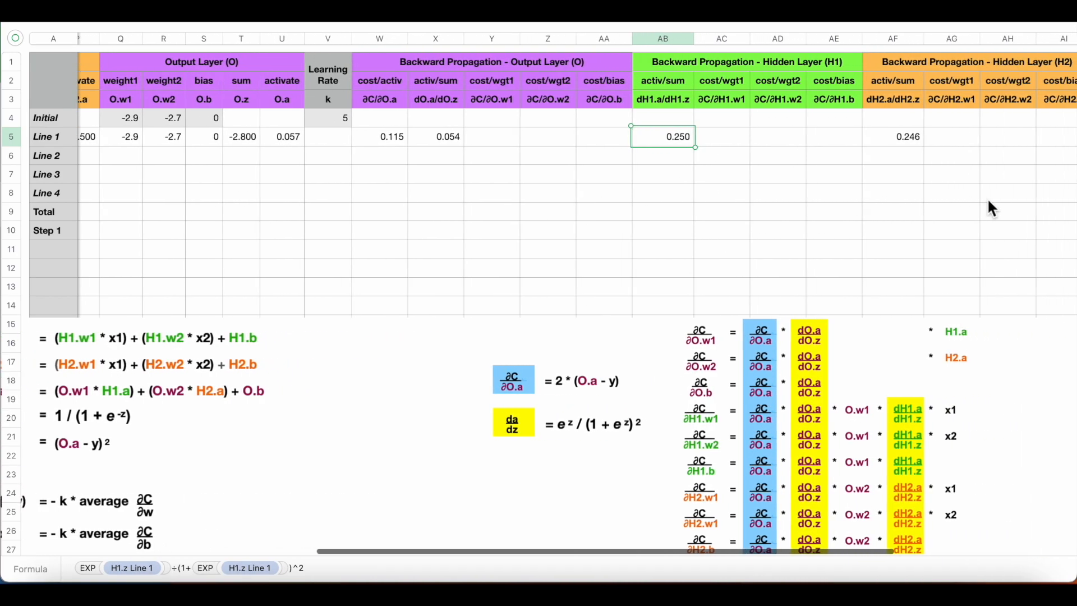
{"action": "left_click", "coordinate": [909, 138]}
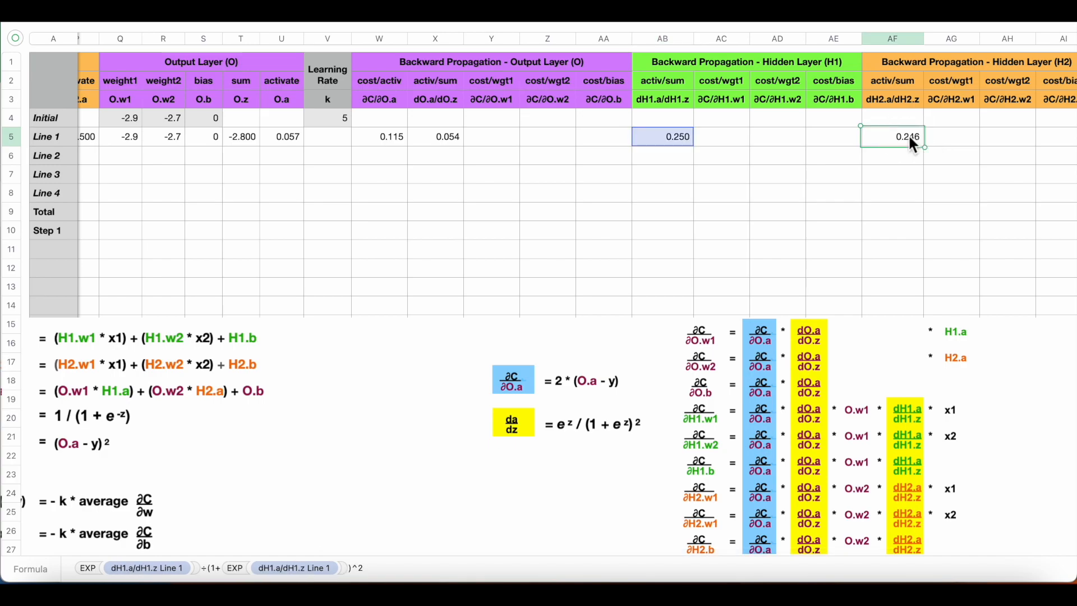
{"action": "double_click", "coordinate": [910, 138]}
{"action": "left_click", "coordinate": [773, 141]}
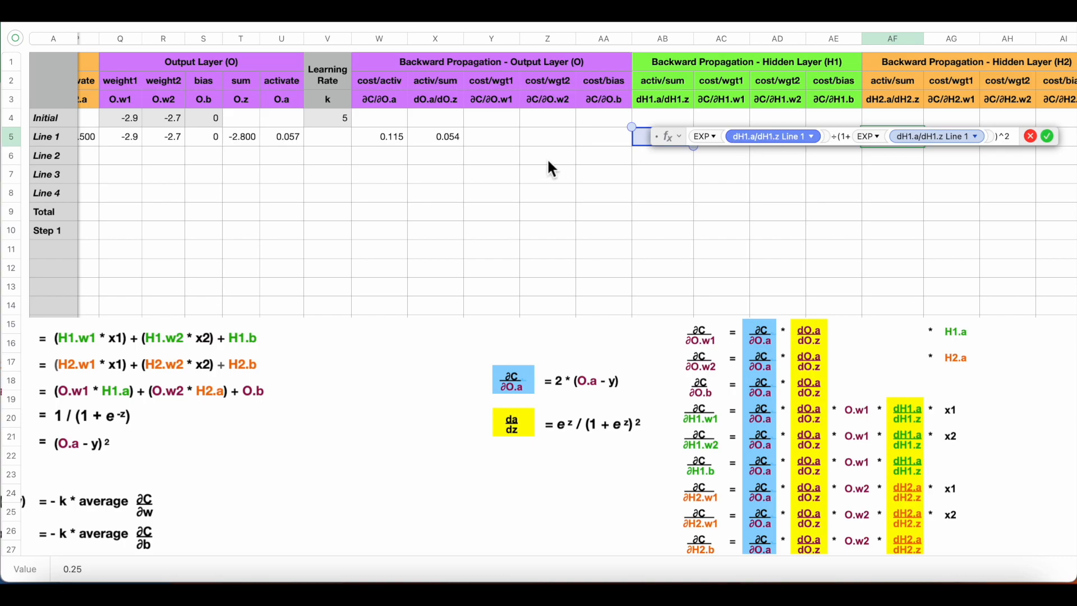
{"action": "scroll", "coordinate": [320, 197], "scroll_direction": "left", "scroll_amount": 3}
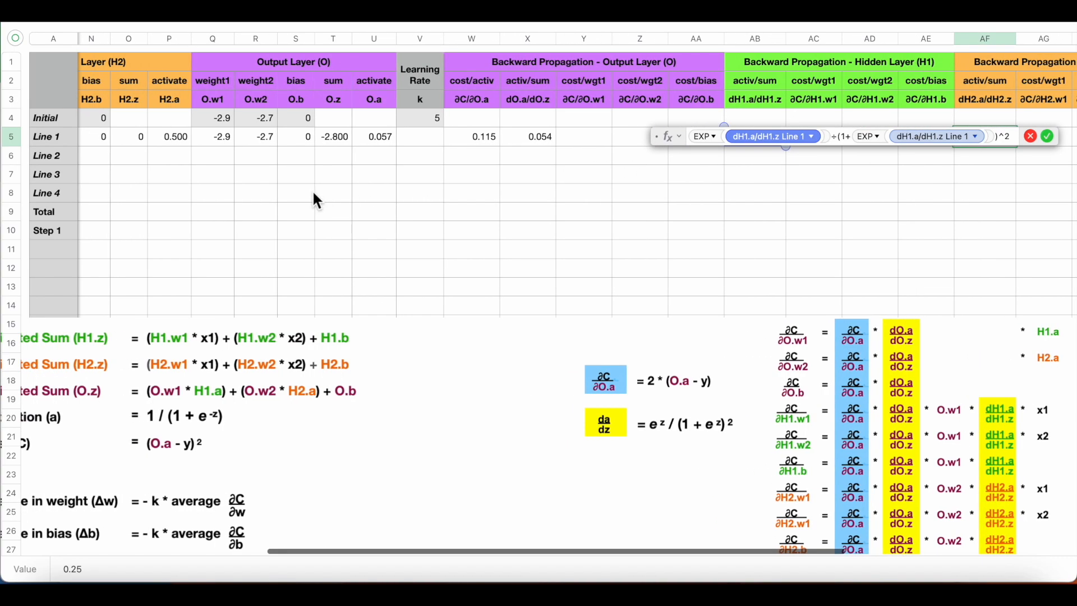
{"action": "left_click", "coordinate": [140, 142]}
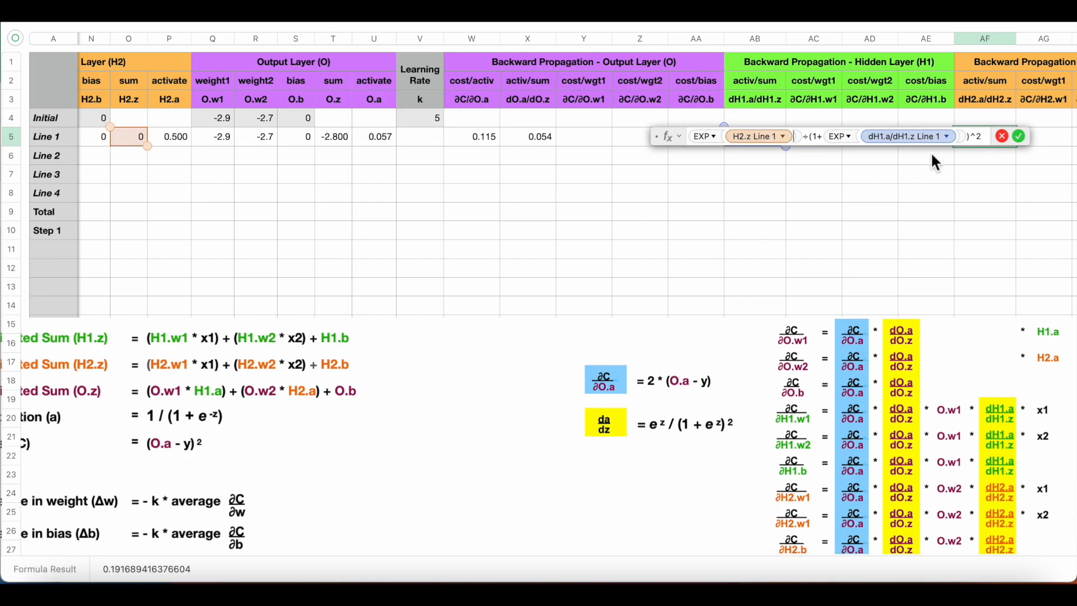
{"action": "left_click", "coordinate": [920, 137]}
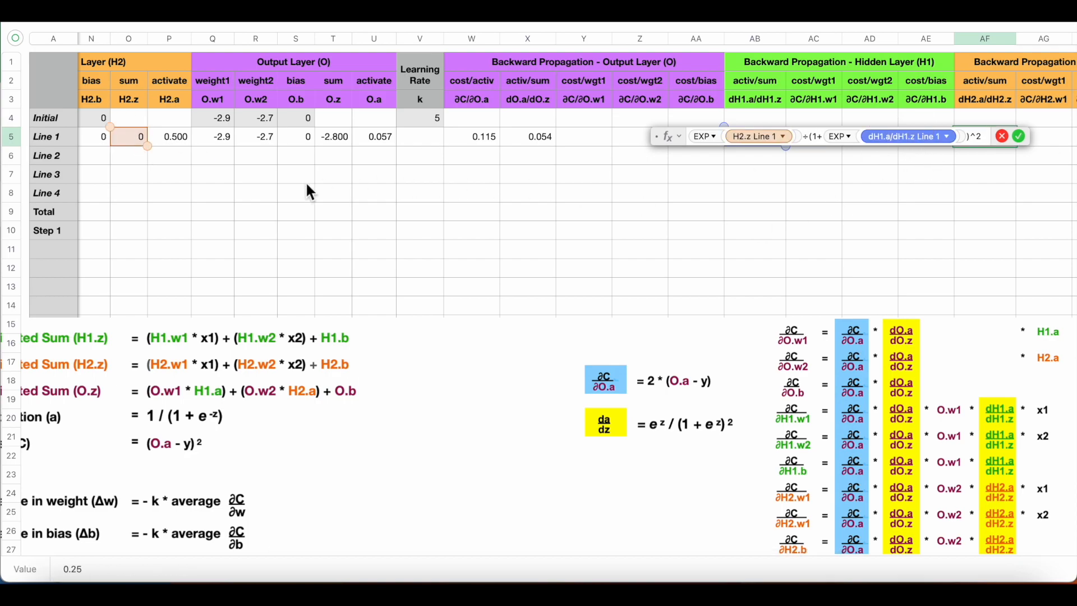
{"action": "left_click", "coordinate": [134, 140]}
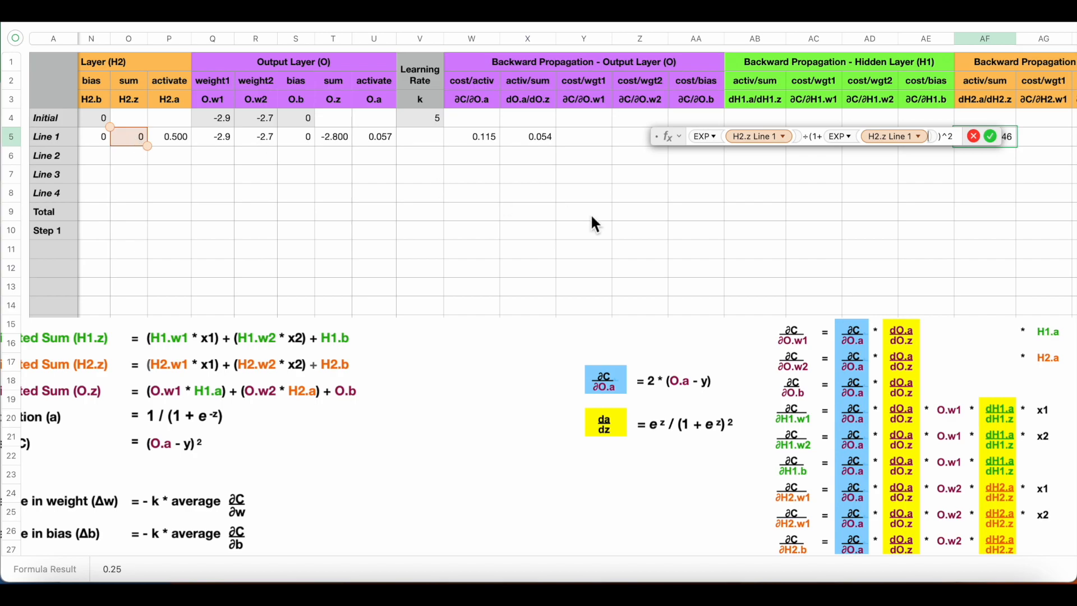
{"action": "left_click", "coordinate": [991, 136]}
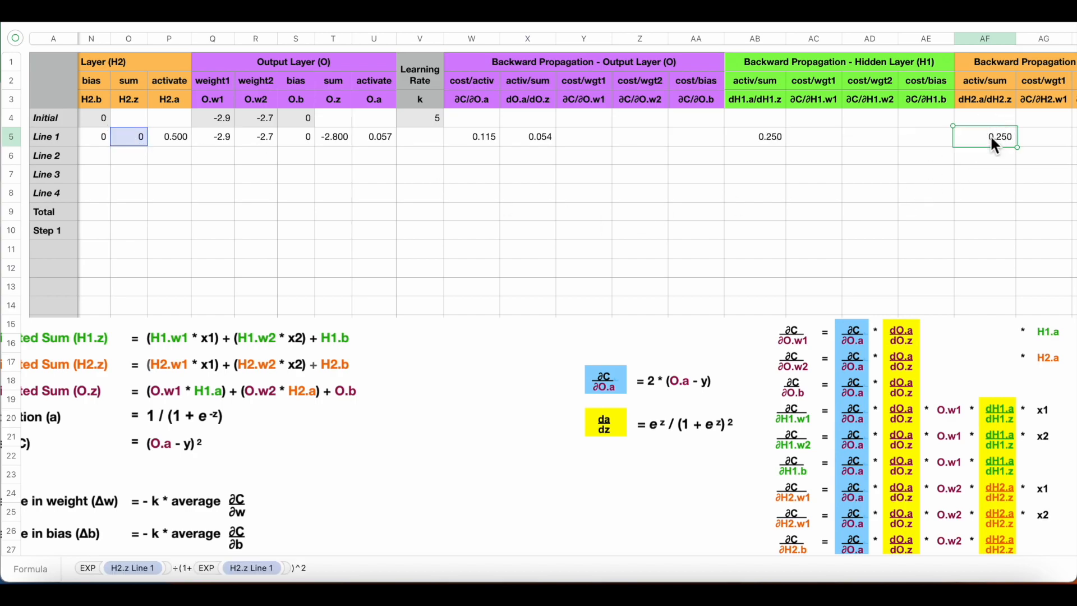
- Enter the base Line 1 ∂C/∂O.w1 formula in Y5 as ∂C/∂O.a × dO.a/dO.z, with the columns of W5 and X5 kept fixed
{"action": "left_click", "coordinate": [595, 149]}
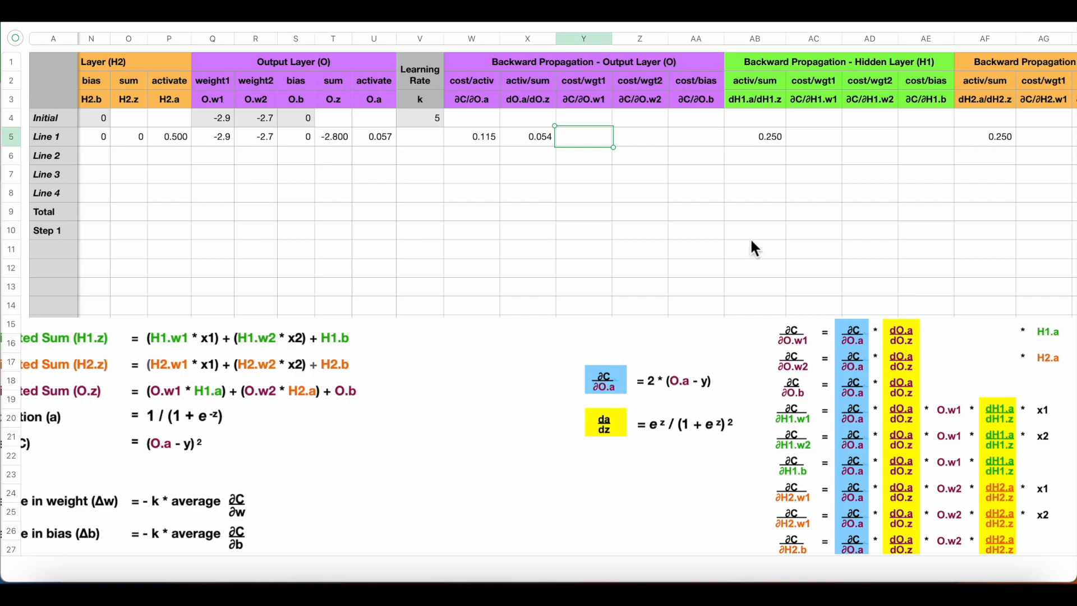
{"action": "key", "text": "equal"}
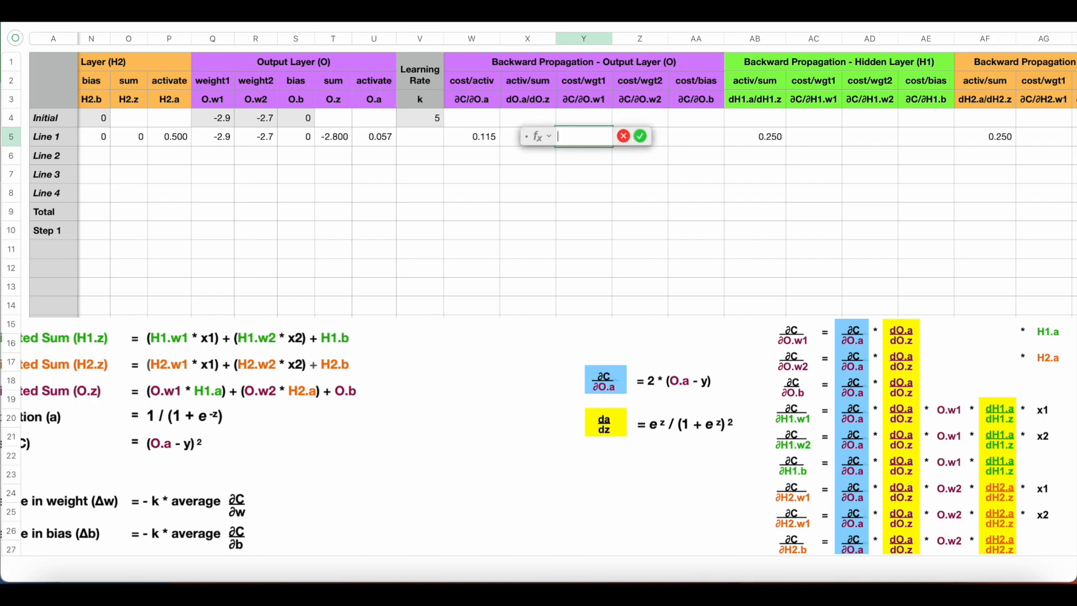
{"action": "type", "text": "$"}
{"action": "left_click", "coordinate": [483, 135]}
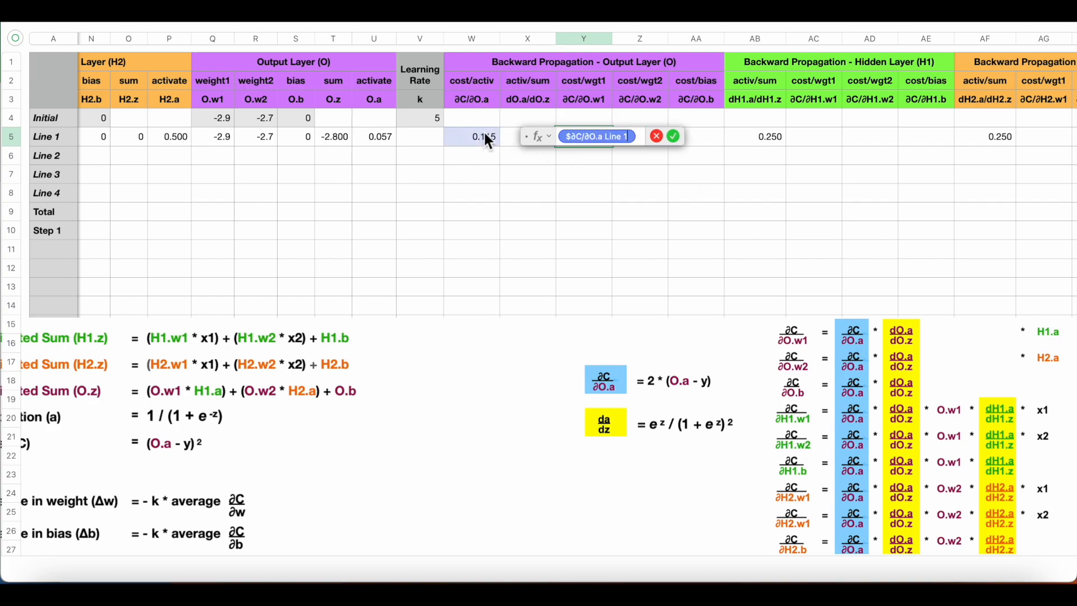
{"action": "left_click_drag", "start_coordinate": [546, 143], "coordinate": [547, 183]}
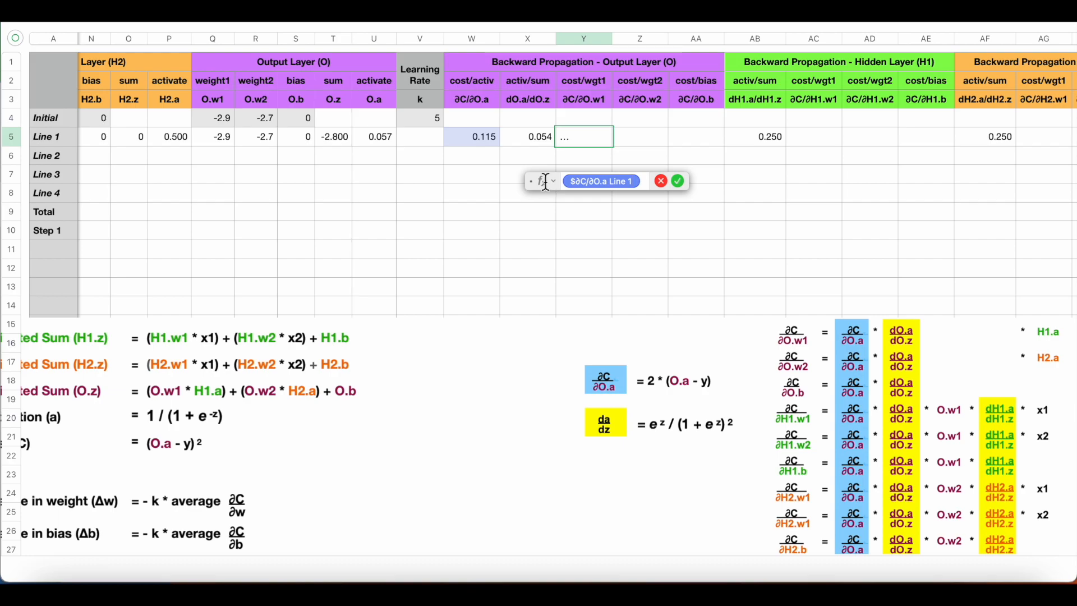
{"action": "type", "text": "*"}
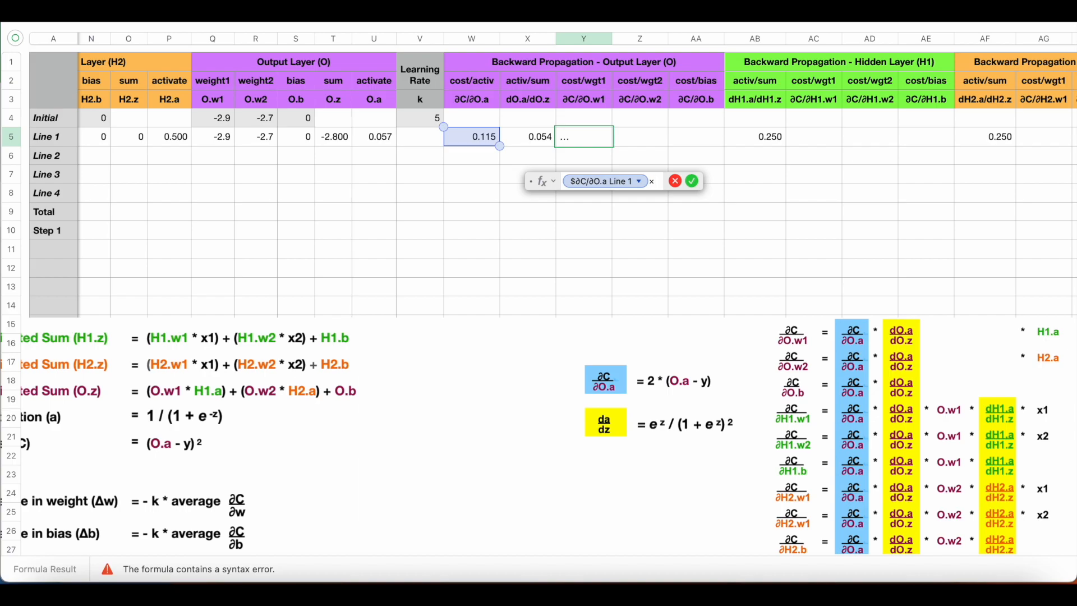
{"action": "type", "text": "$dO.a/dO.z Line 1"}
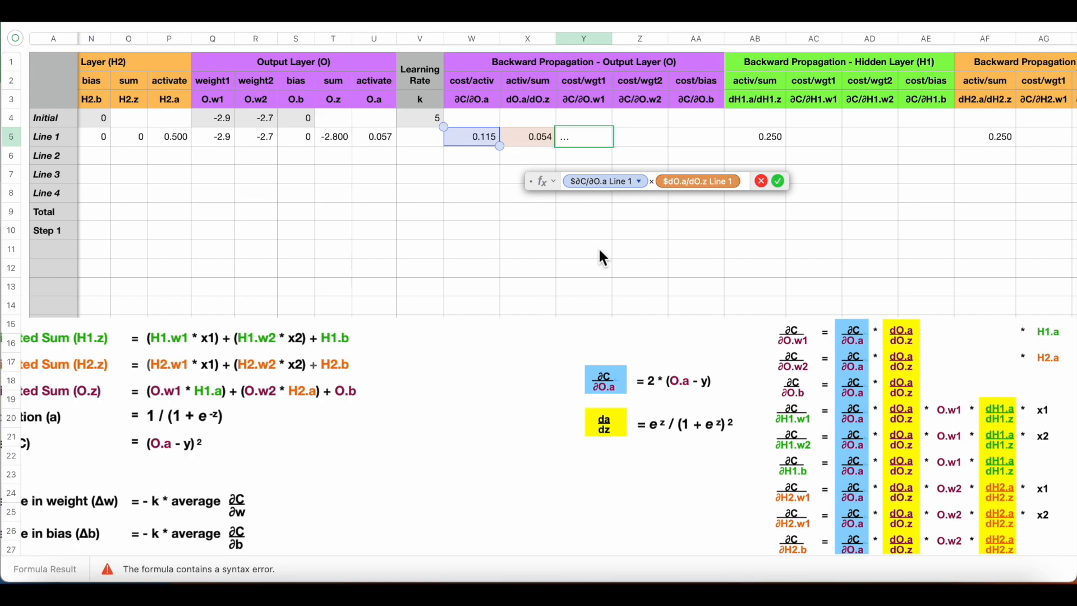
{"action": "left_click", "coordinate": [779, 180]}
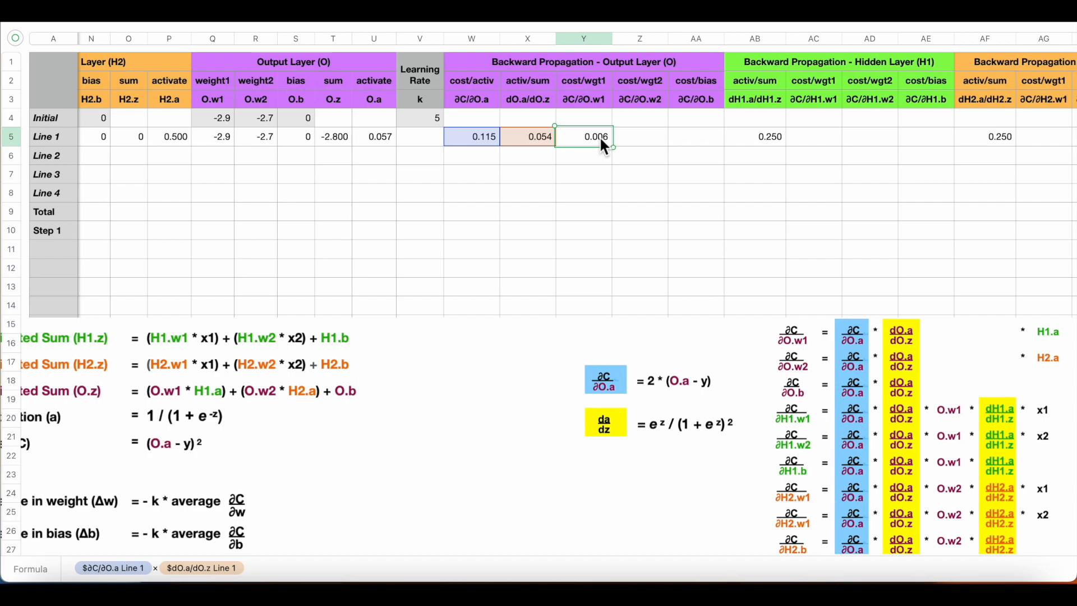
- Copy the Y5 formula into the Line 1 ∂C/∂O.w2 cell Z5 and the Line 1 ∂C/∂O.b cell AA5
{"action": "key", "text": "Tab"}
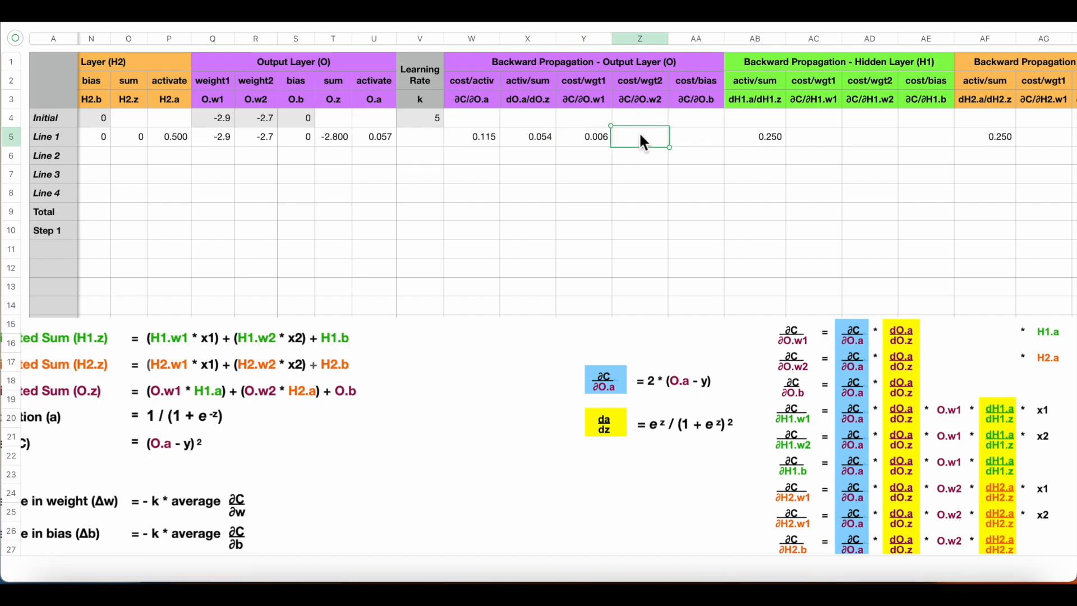
{"action": "type", "text": "0.006"}
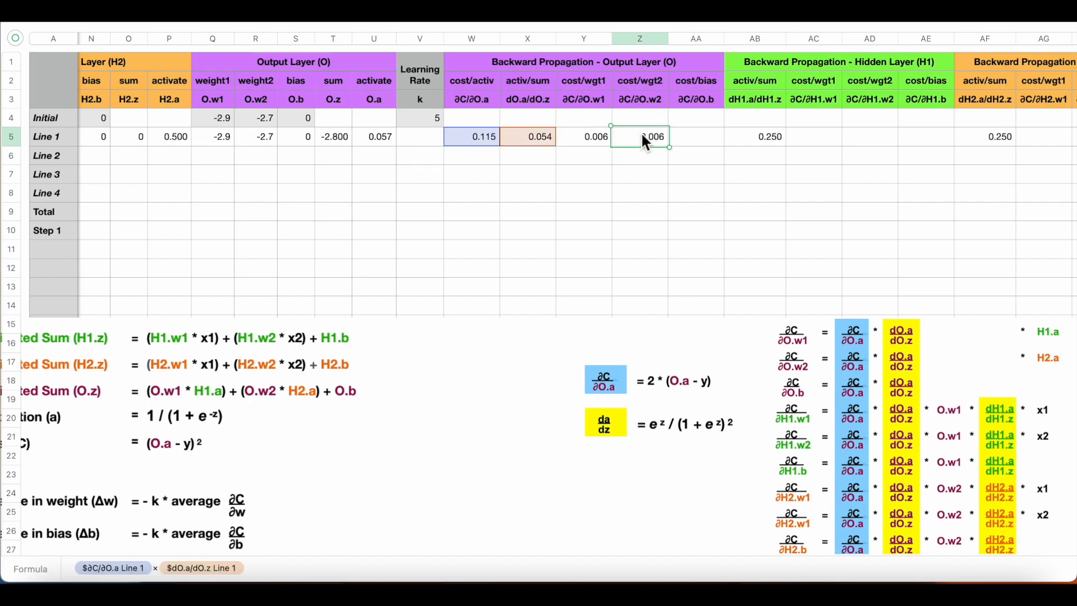
{"action": "left_click", "coordinate": [681, 133]}
{"action": "key", "text": "super+v"}
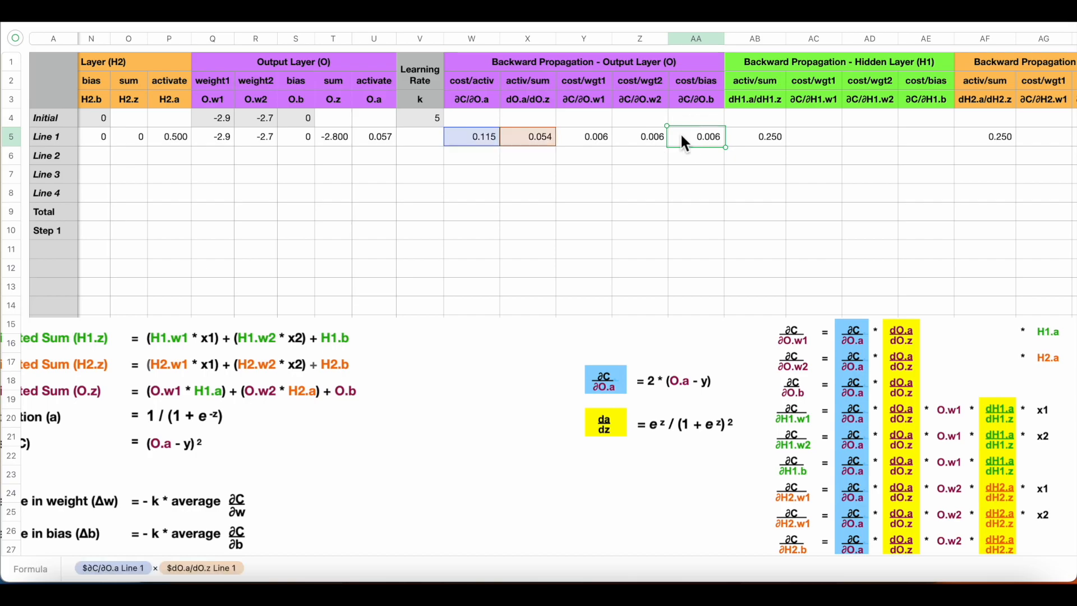
- Copy the three formulas in Y5:AA5 into the Line 1 H1 gradient cells AC5:AE5 and the H2 gradient cells starting at AG5
{"action": "left_click", "coordinate": [596, 141], "text": "shift"}
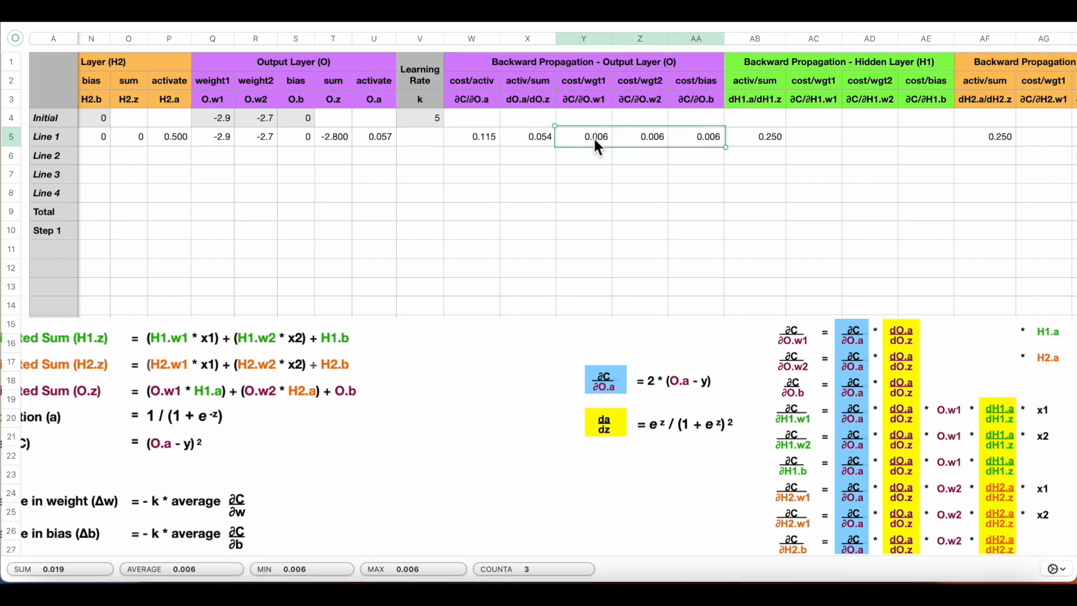
{"action": "left_click", "coordinate": [810, 146]}
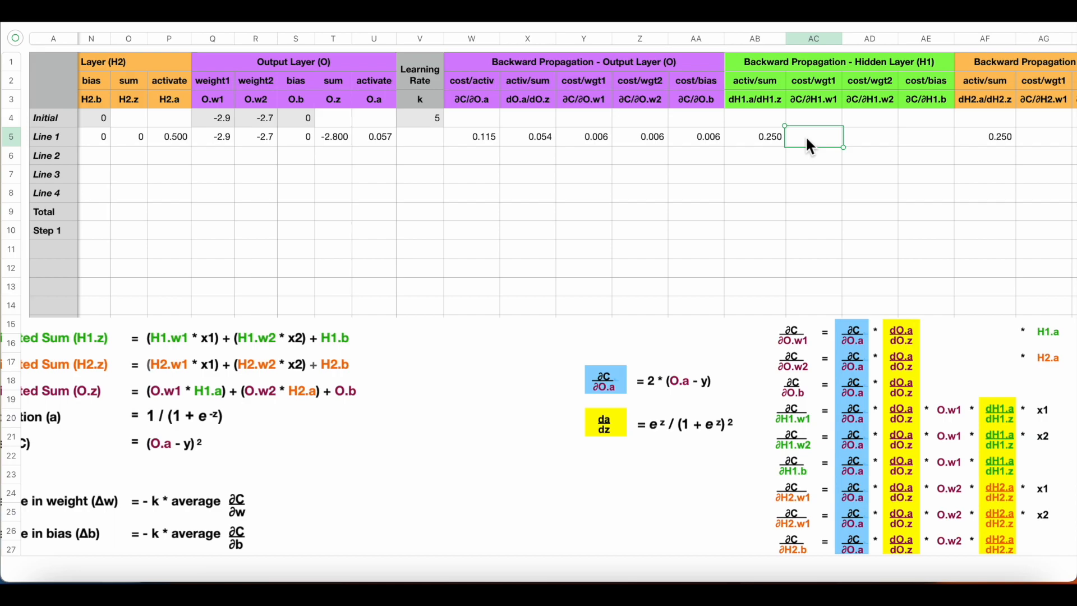
{"action": "type", "text": "0.006\t0.006\t0.006"}
{"action": "left_click", "coordinate": [1037, 147]}
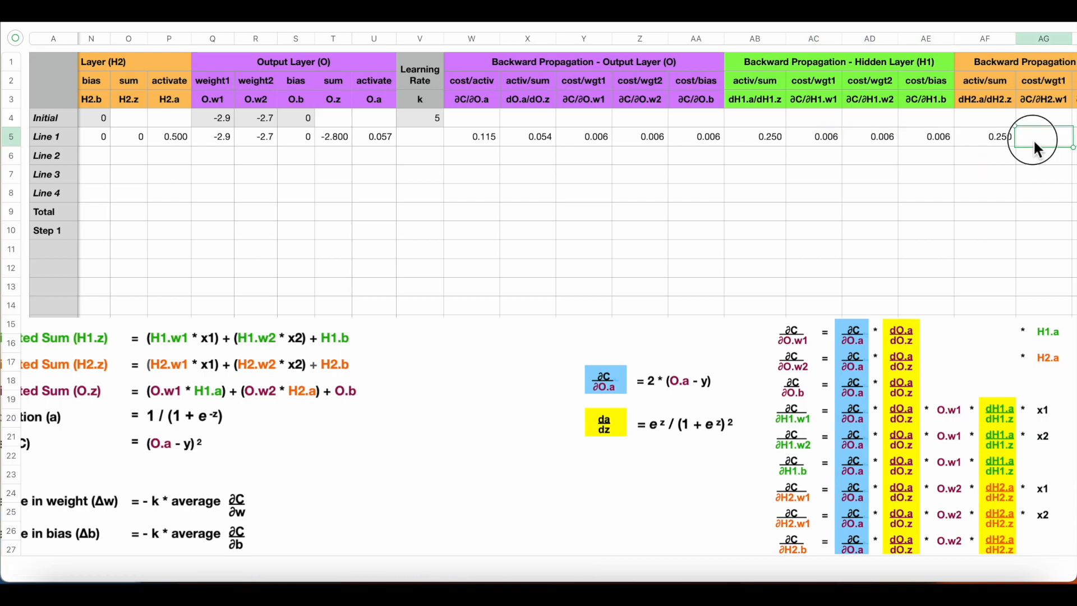
{"action": "key", "text": "super+v"}
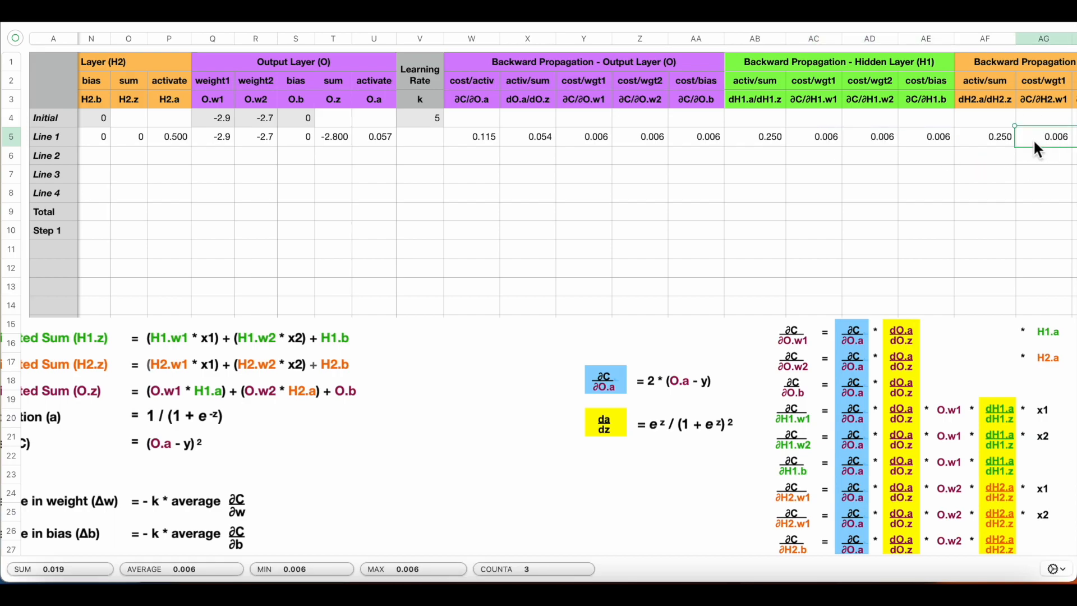
- Extend the Line 1 ∂C/∂O.w1 formula in Y5 by multiplying it by the Line 1 H1.a in K5
{"action": "left_click", "coordinate": [593, 142]}
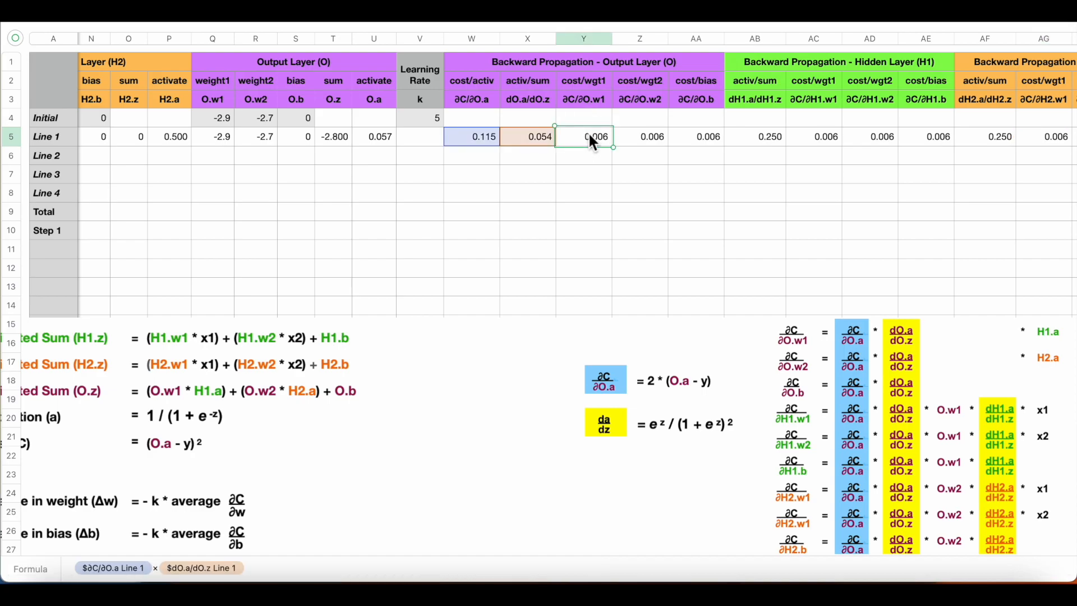
{"action": "double_click", "coordinate": [590, 137]}
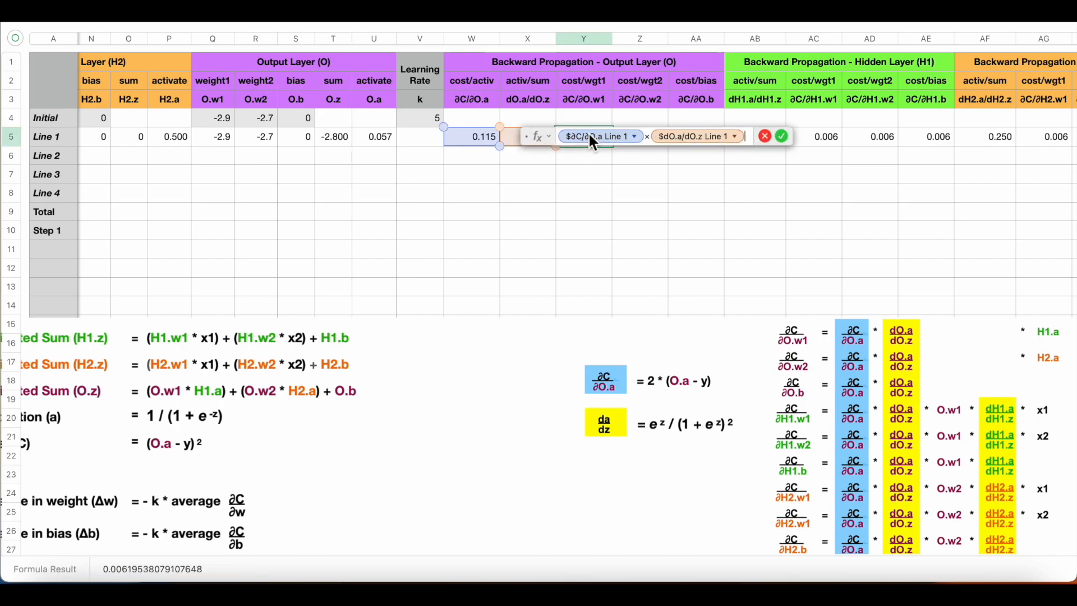
{"action": "type", "text": "*"}
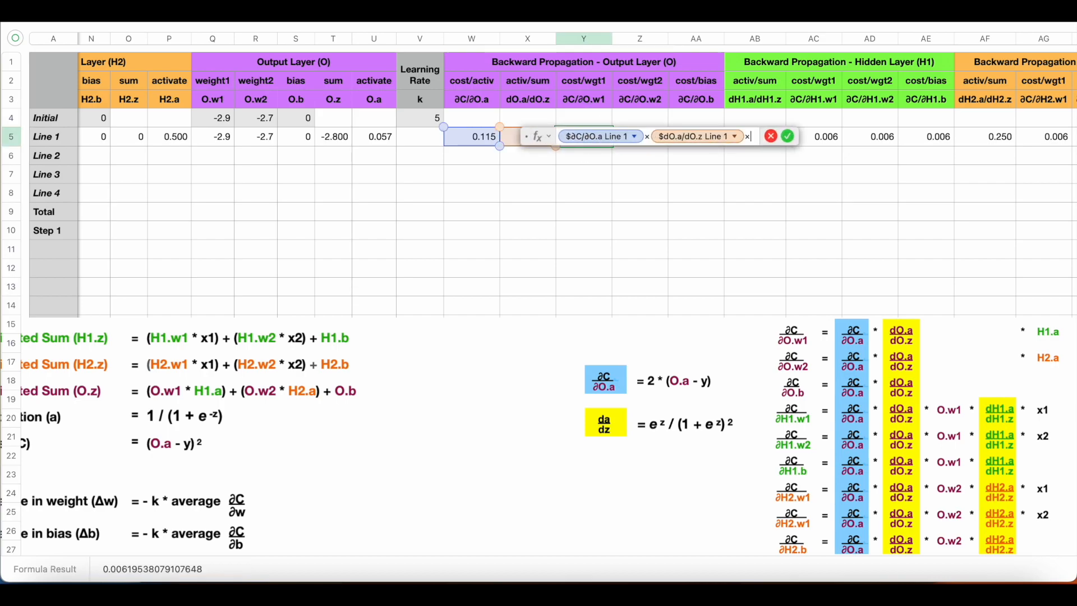
{"action": "scroll", "coordinate": [232, 164], "scroll_direction": "left", "scroll_amount": 5}
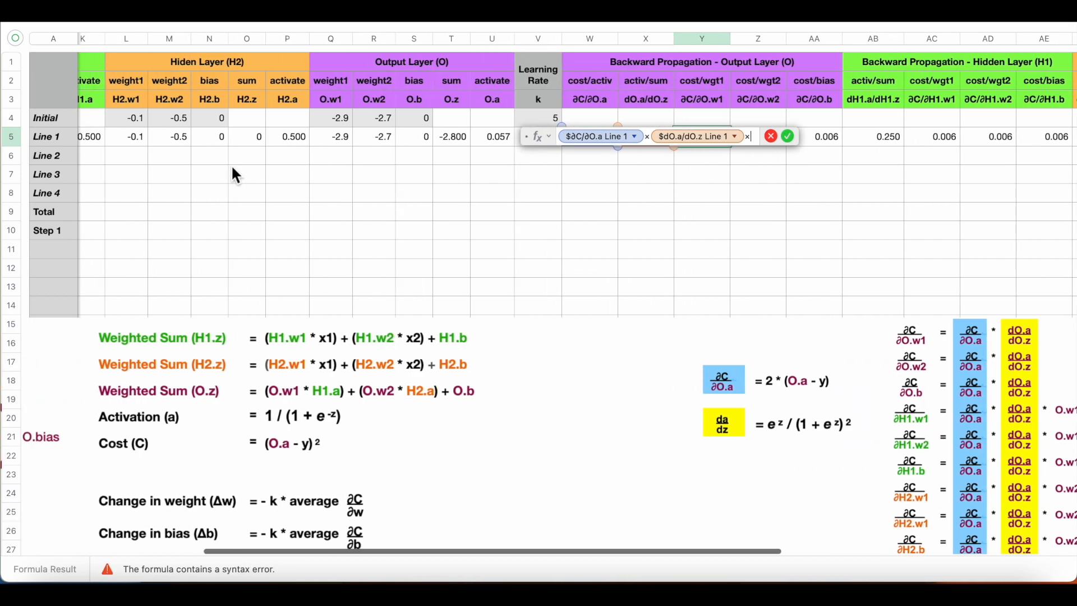
{"action": "left_click", "coordinate": [188, 137]}
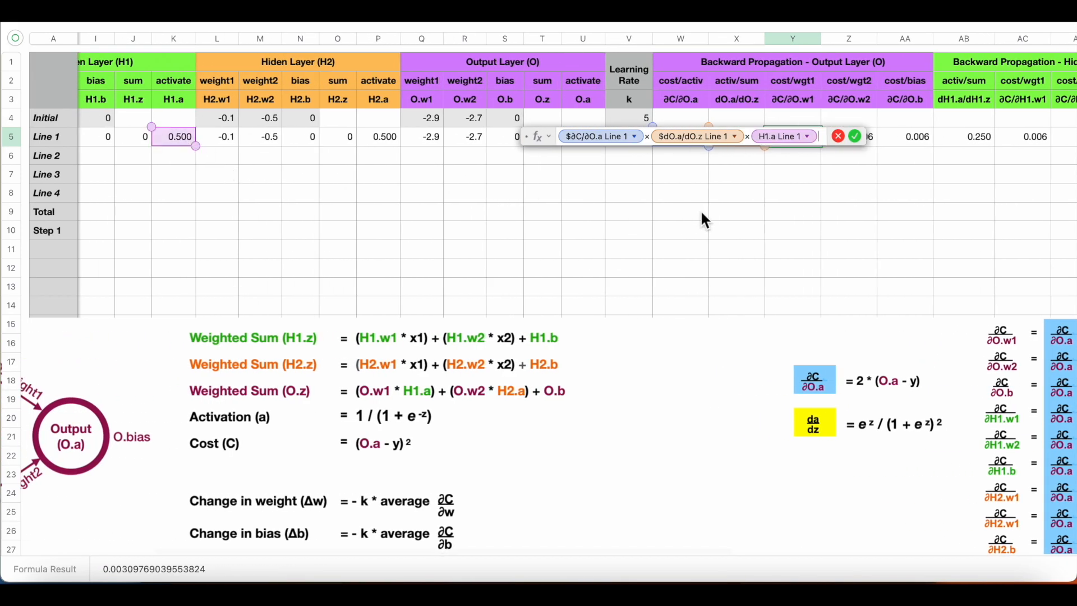
{"action": "left_click", "coordinate": [856, 137]}
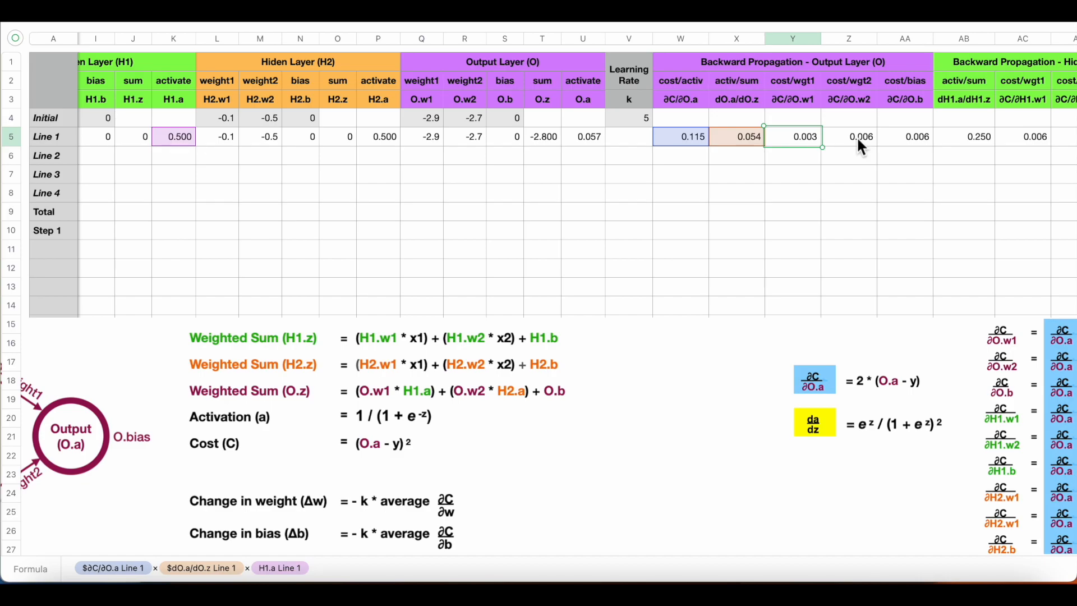
- Extend the Line 1 ∂C/∂O.w2 formula in Z5 by multiplying it by the Line 1 H2.a in P5, and check the ∂C/∂O.b formula in AA5
{"action": "left_click", "coordinate": [857, 139]}
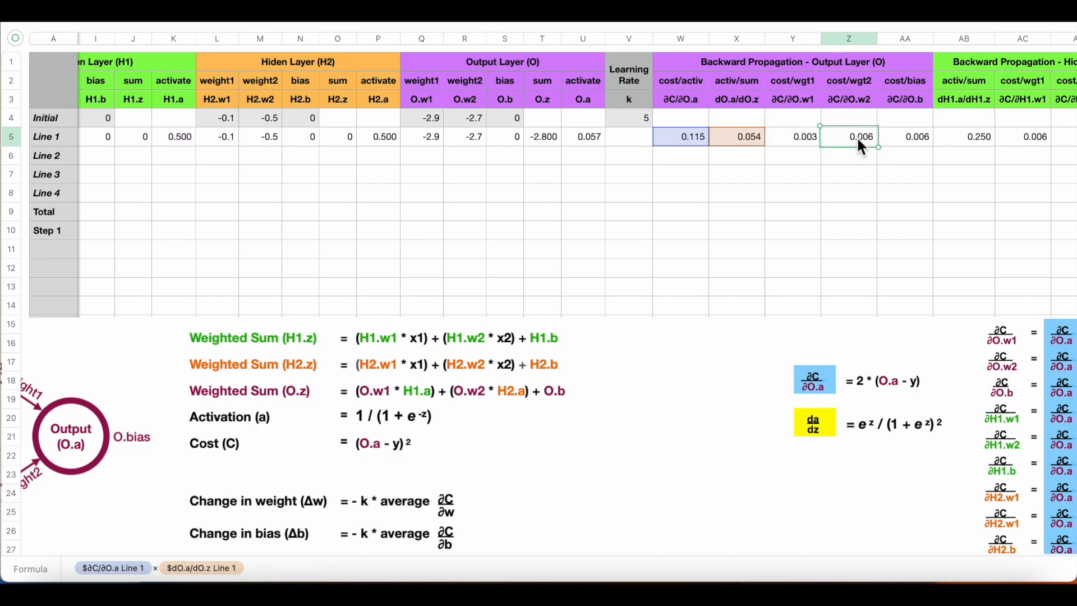
{"action": "double_click", "coordinate": [857, 138]}
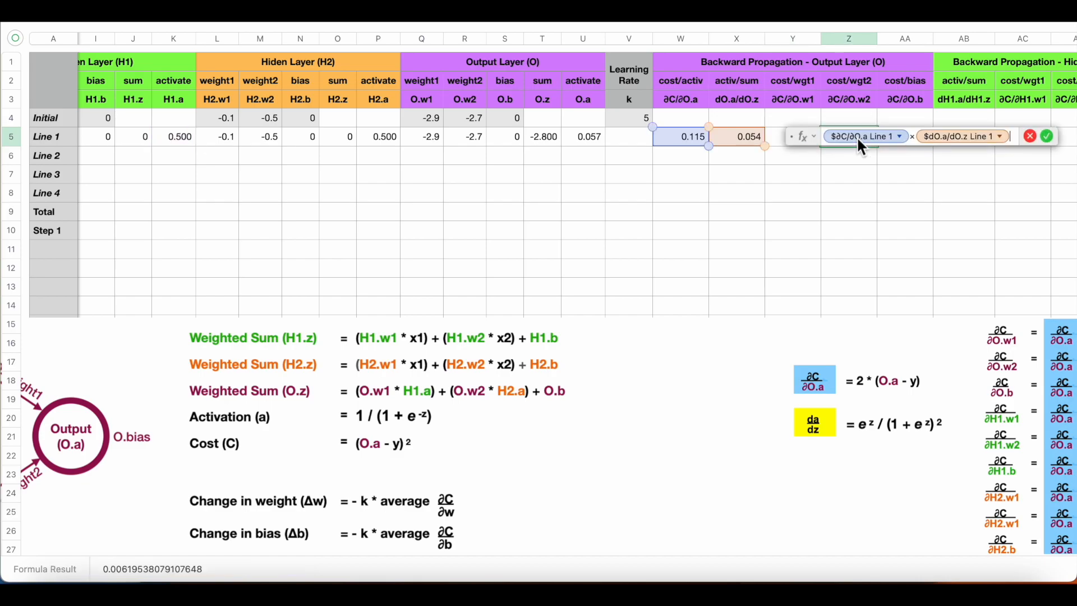
{"action": "type", "text": "*"}
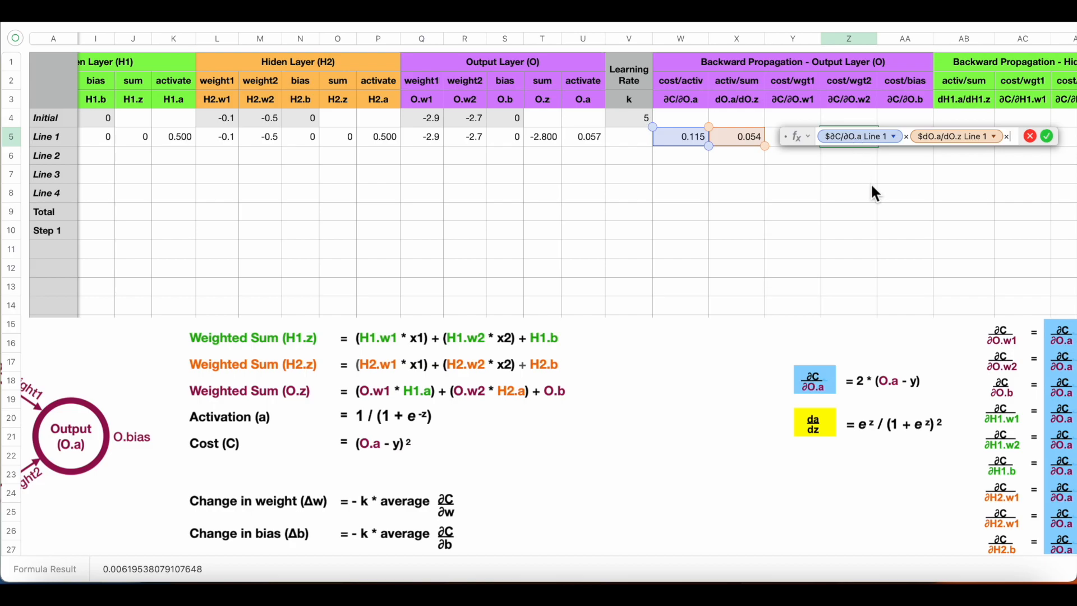
{"action": "scroll", "coordinate": [873, 187], "scroll_direction": "right", "scroll_amount": 5}
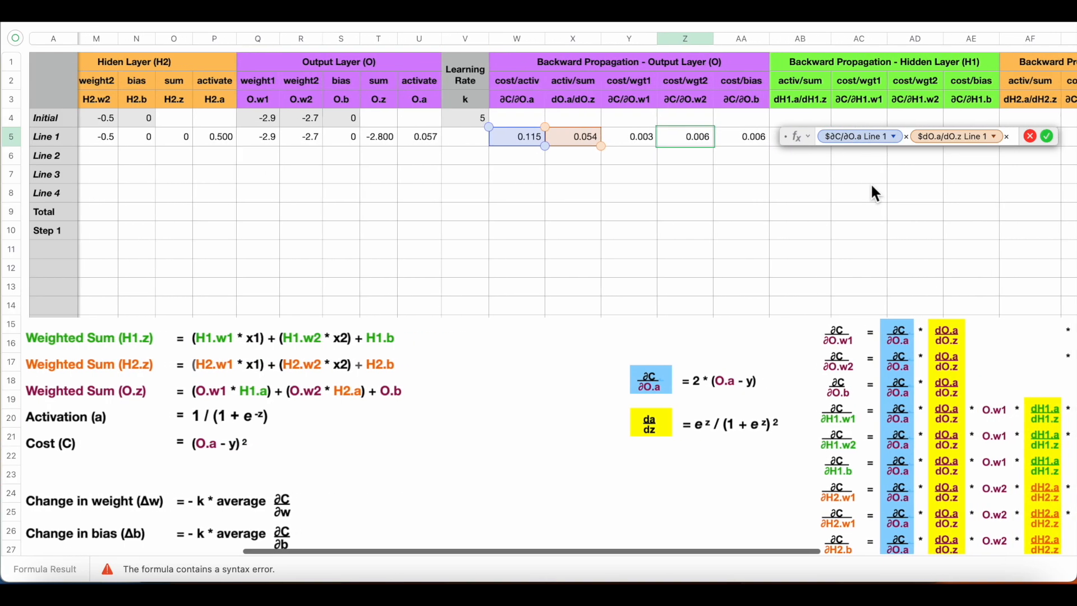
{"action": "scroll", "coordinate": [873, 188], "scroll_direction": "right", "scroll_amount": 2}
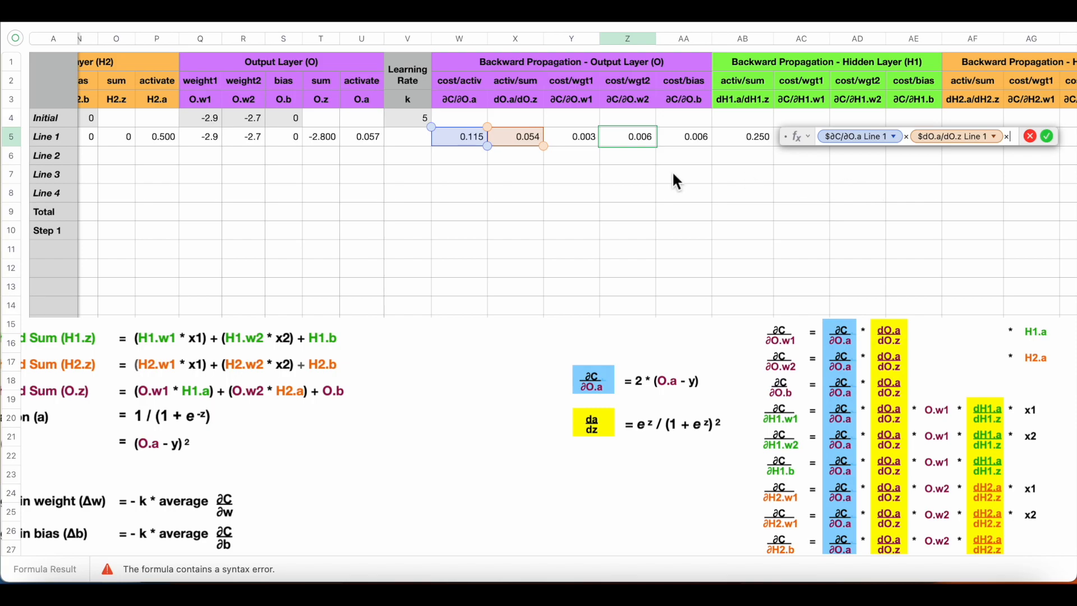
{"action": "left_click", "coordinate": [172, 135]}
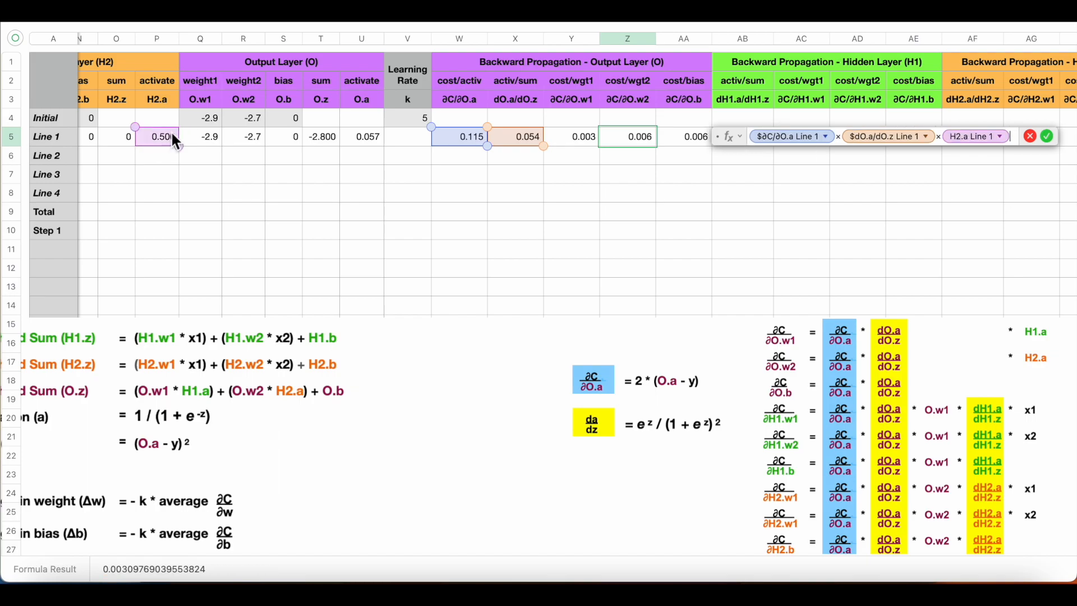
{"action": "key", "text": "Return"}
{"action": "left_click", "coordinate": [694, 140]}
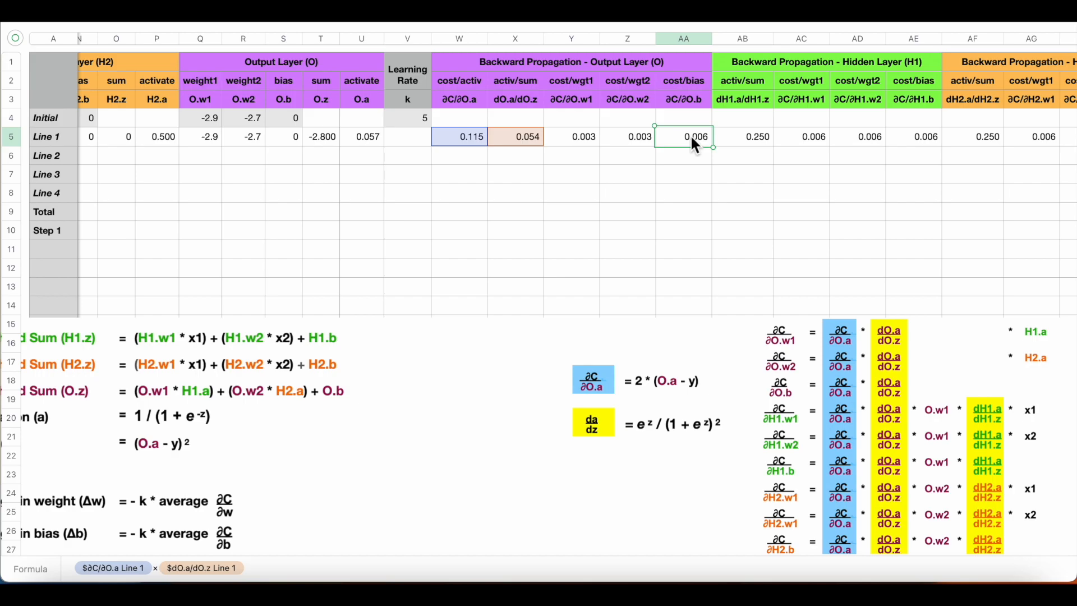
- Extend the Line 1 ∂C/∂H1.w1 formula in AC5 by multiplying it by the Line 1 O.w1, dH1.a/dH1.z and x1 cells
{"action": "left_click", "coordinate": [813, 140]}
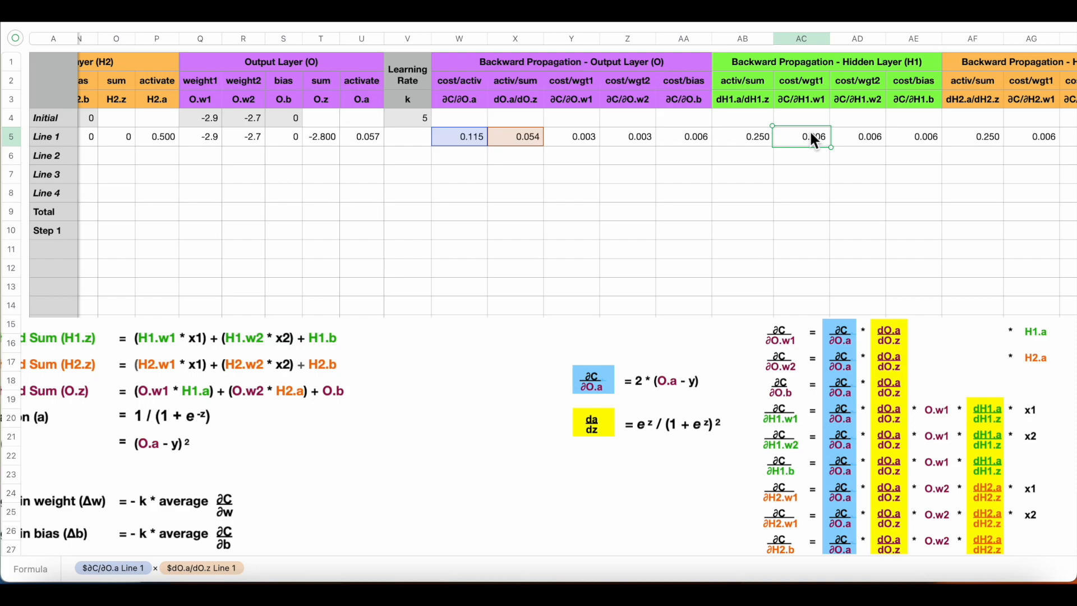
{"action": "double_click", "coordinate": [813, 136]}
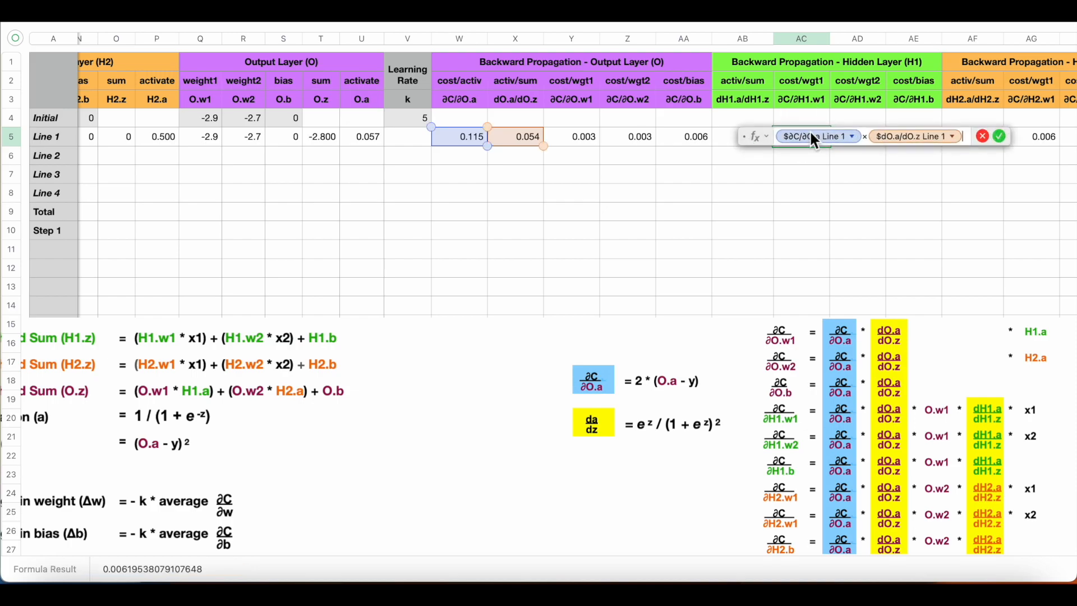
{"action": "type", "text": "*"}
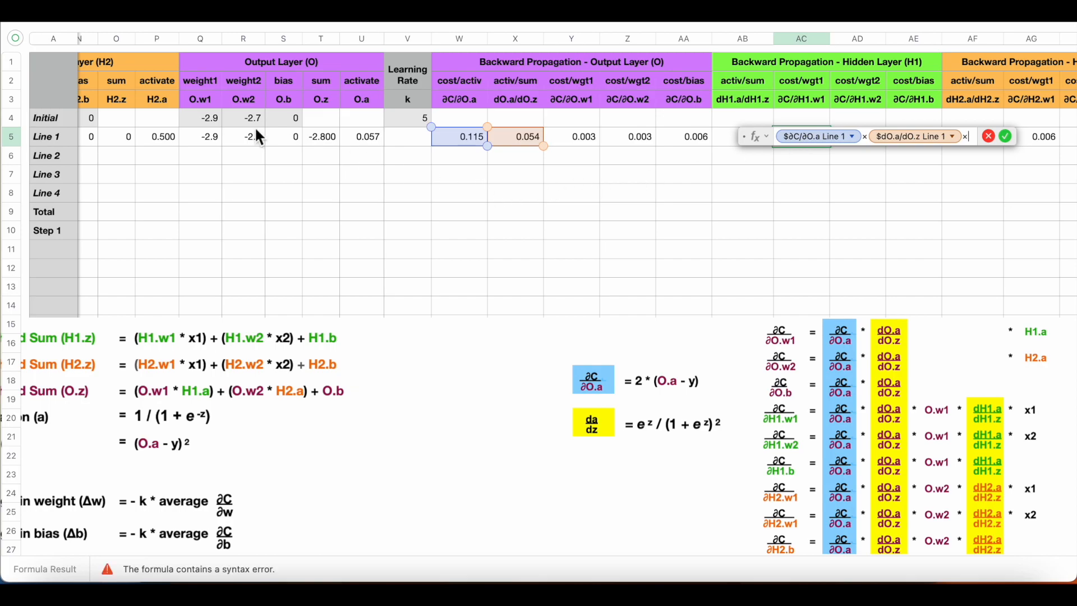
{"action": "left_click", "coordinate": [211, 140]}
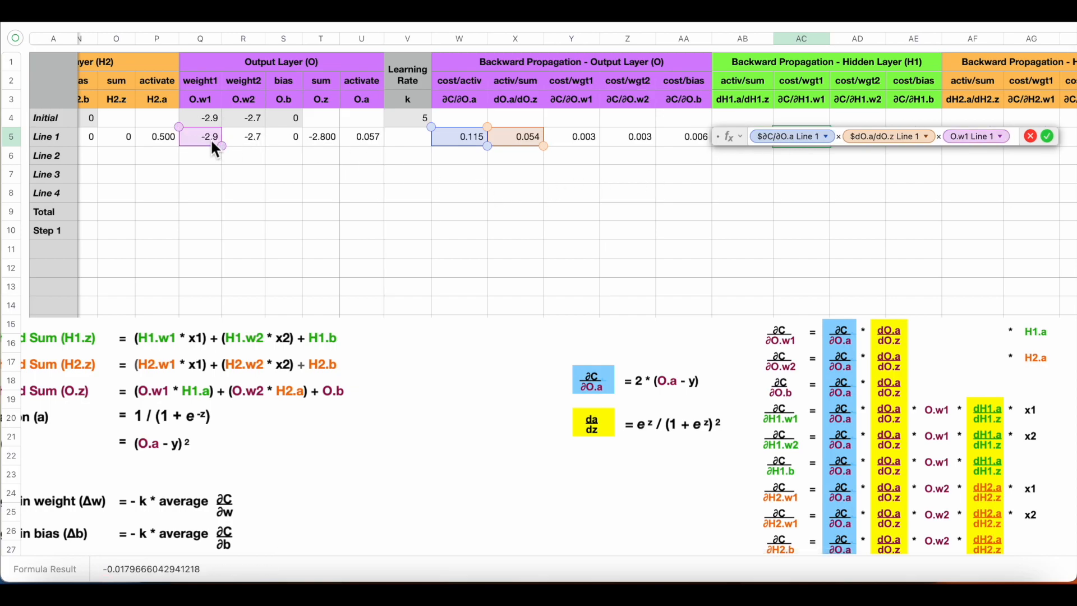
{"action": "type", "text": "*"}
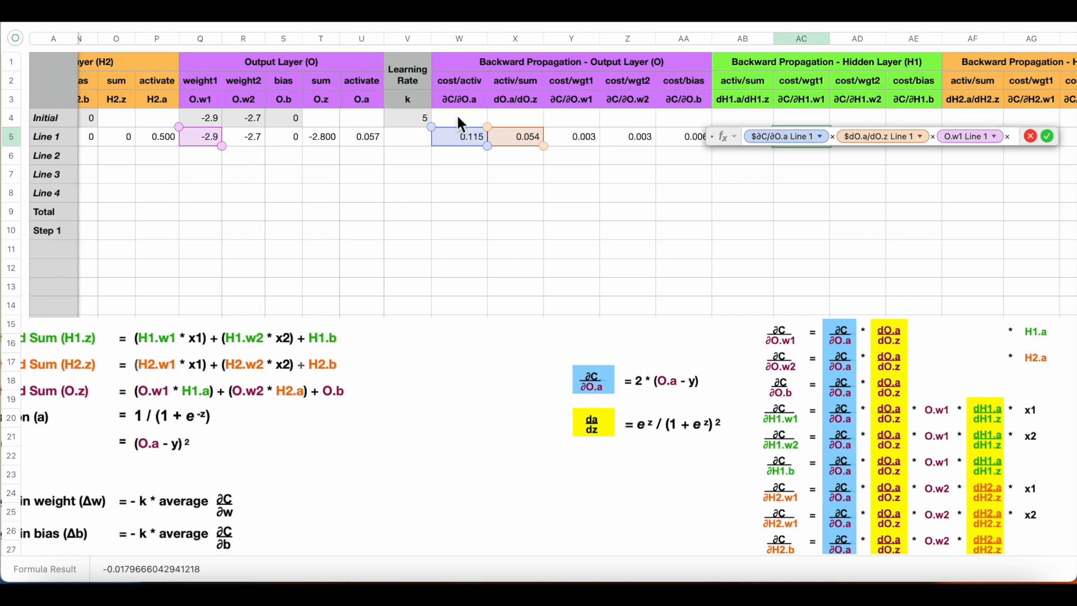
{"action": "left_click_drag", "start_coordinate": [729, 137], "coordinate": [738, 183]}
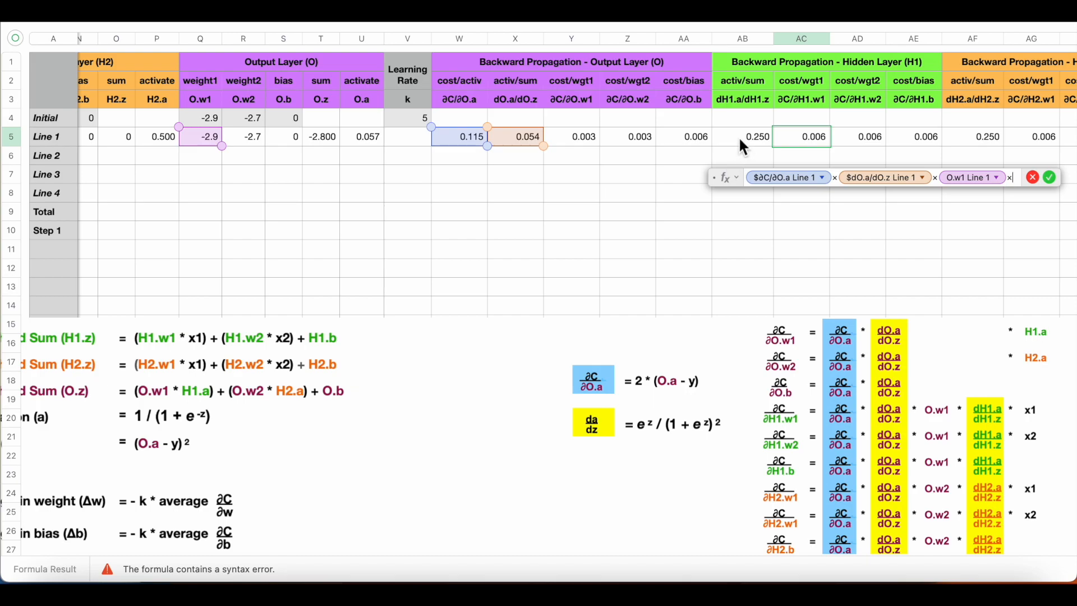
{"action": "left_click", "coordinate": [739, 140]}
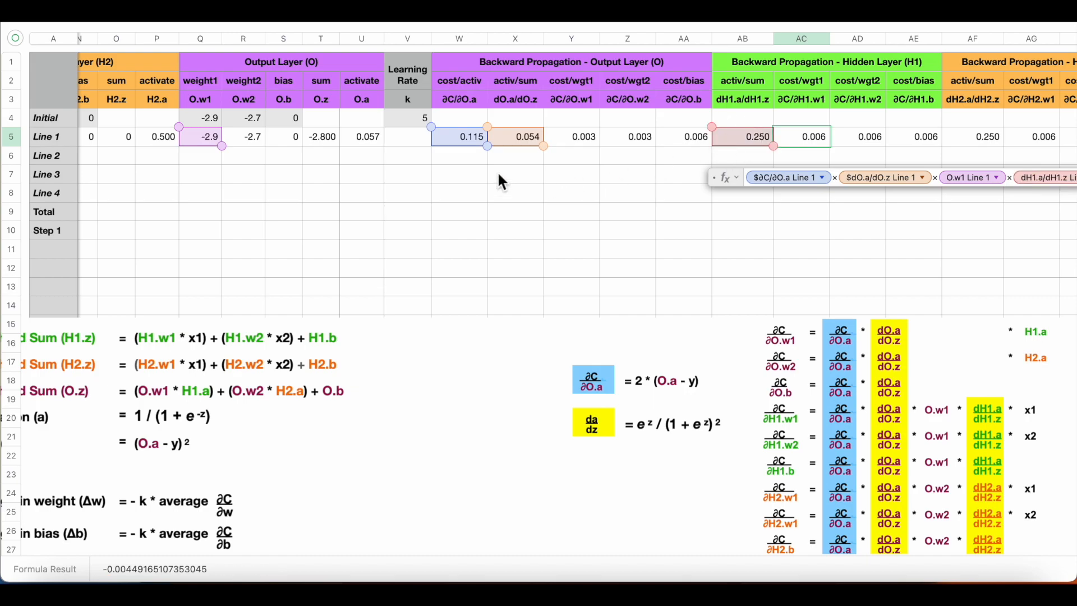
{"action": "scroll", "coordinate": [497, 170], "scroll_direction": "left", "scroll_amount": 9}
{"action": "type", "text": "*"}
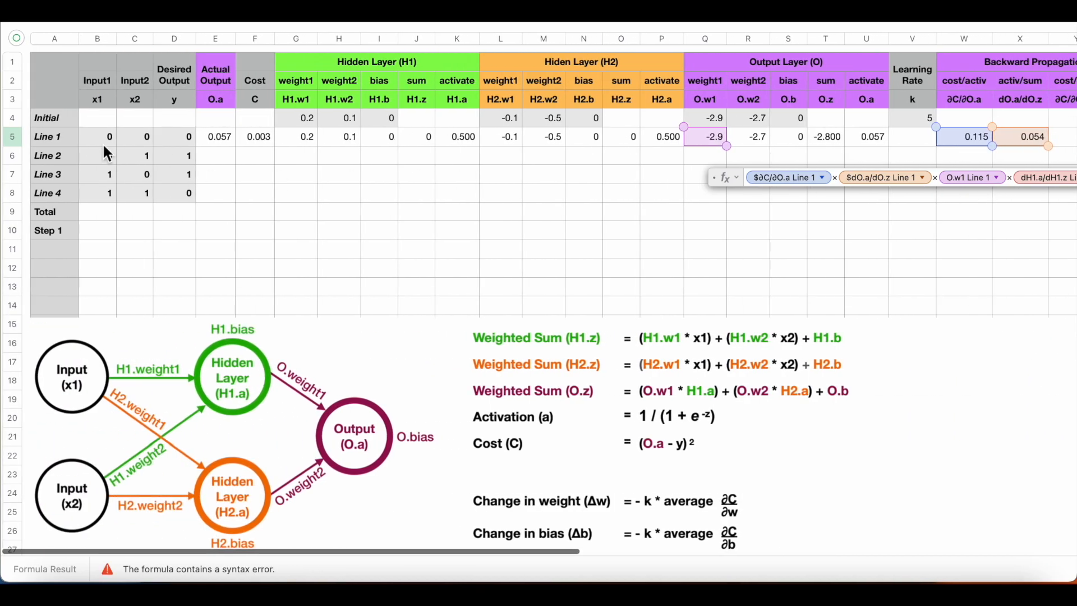
{"action": "left_click", "coordinate": [102, 144]}
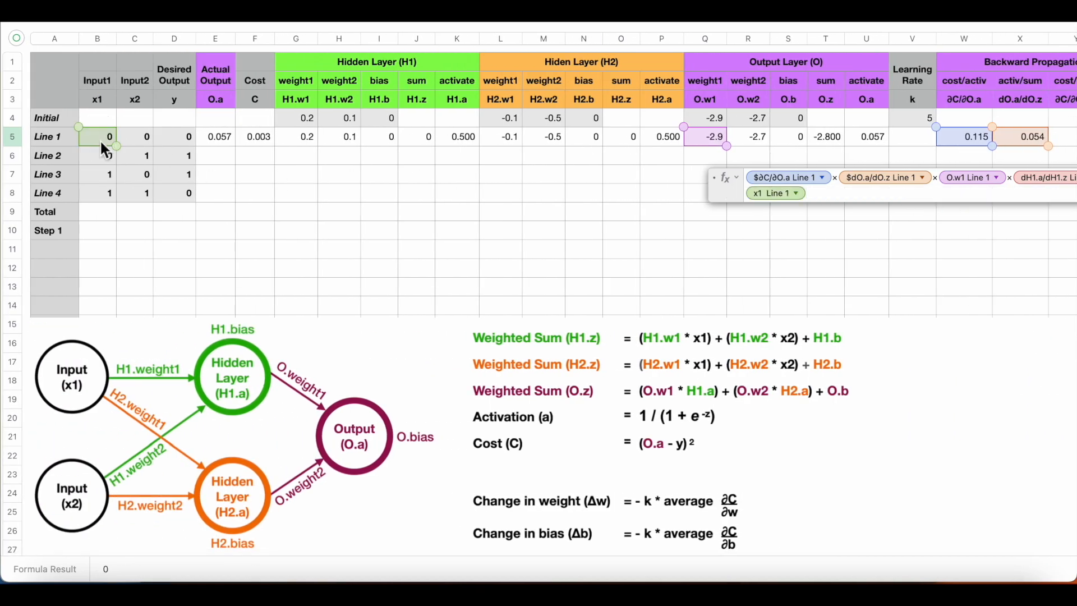
{"action": "key", "text": "Return"}
{"action": "scroll", "coordinate": [489, 247], "scroll_direction": "right", "scroll_amount": 5}
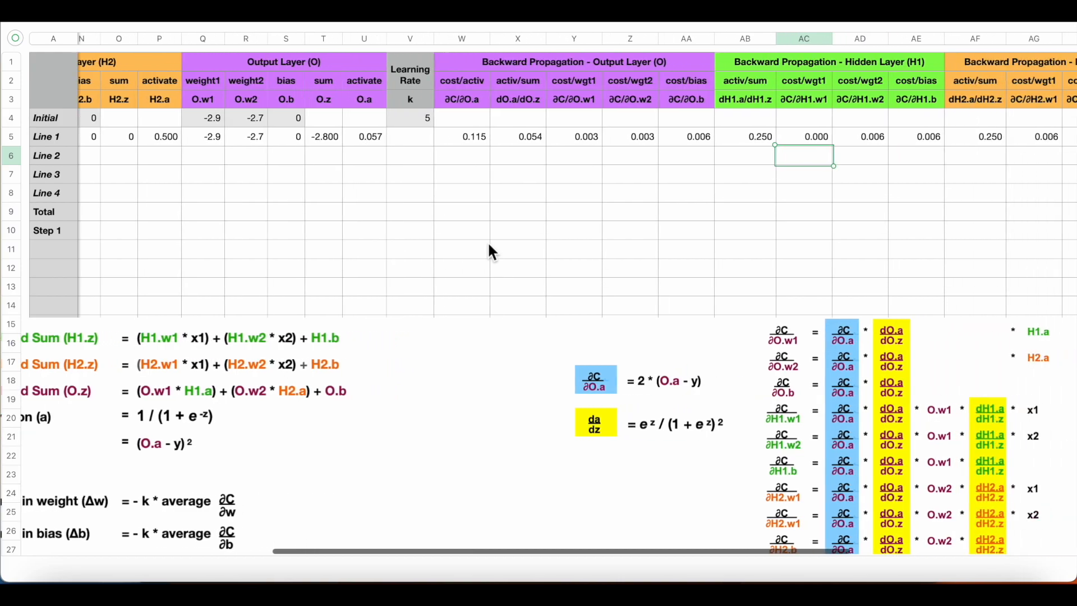
- Extend the Line 1 ∂C/∂H1.w2 formula in AD5 by multiplying it by the Line 1 O.w1, dH1.a/dH1.z and x2 cells
{"action": "double_click", "coordinate": [792, 137]}
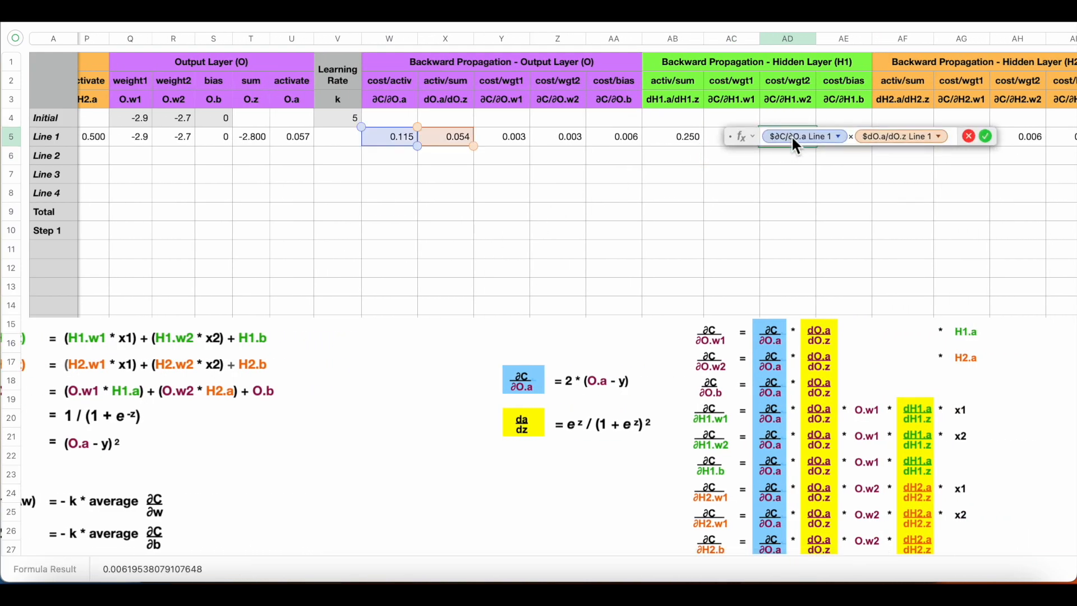
{"action": "type", "text": "*"}
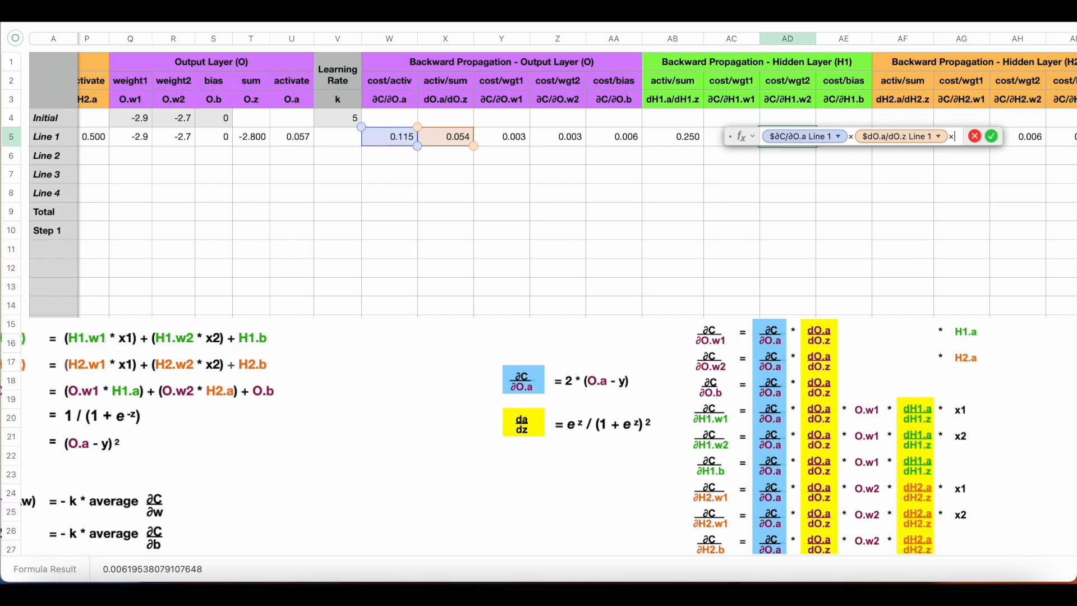
{"action": "left_click", "coordinate": [134, 137]}
{"action": "type", "text": "*"}
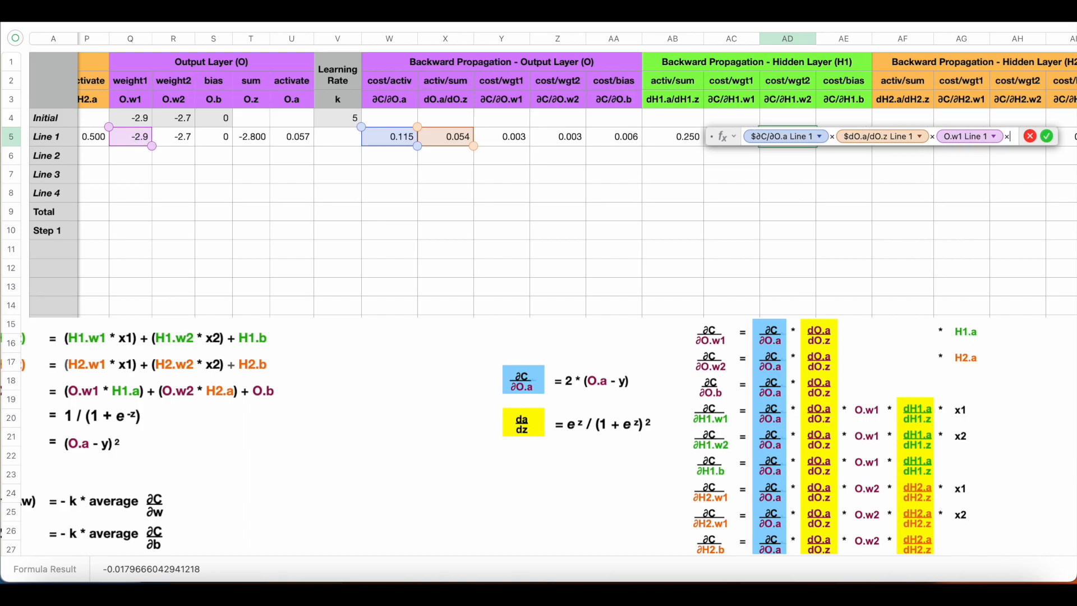
{"action": "left_click_drag", "start_coordinate": [735, 144], "coordinate": [738, 184]}
{"action": "left_click", "coordinate": [679, 141]}
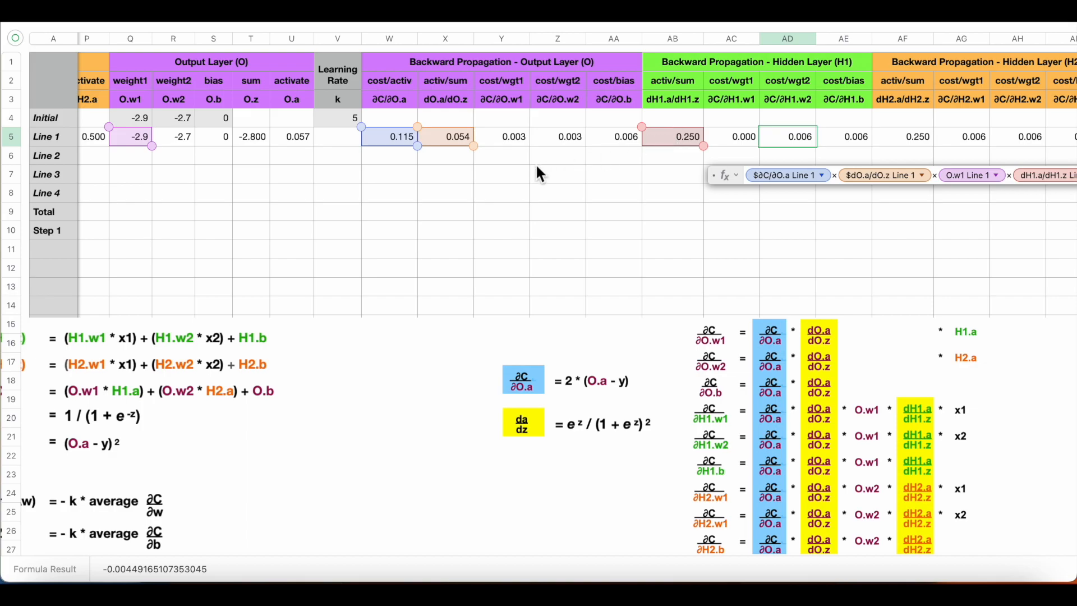
{"action": "scroll", "coordinate": [537, 173], "scroll_direction": "left", "scroll_amount": 10}
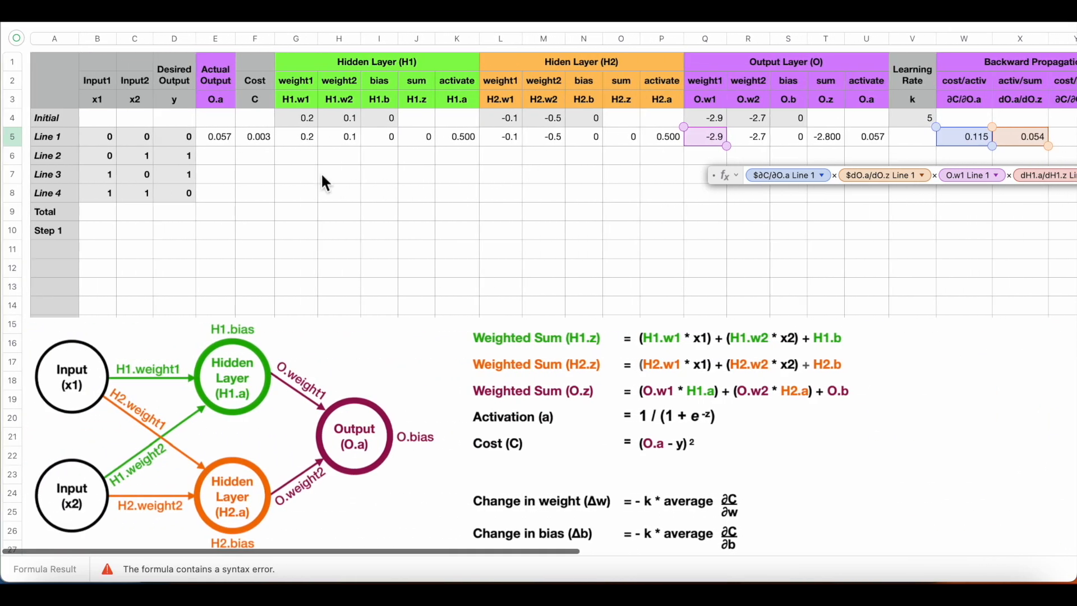
{"action": "left_click", "coordinate": [141, 136]}
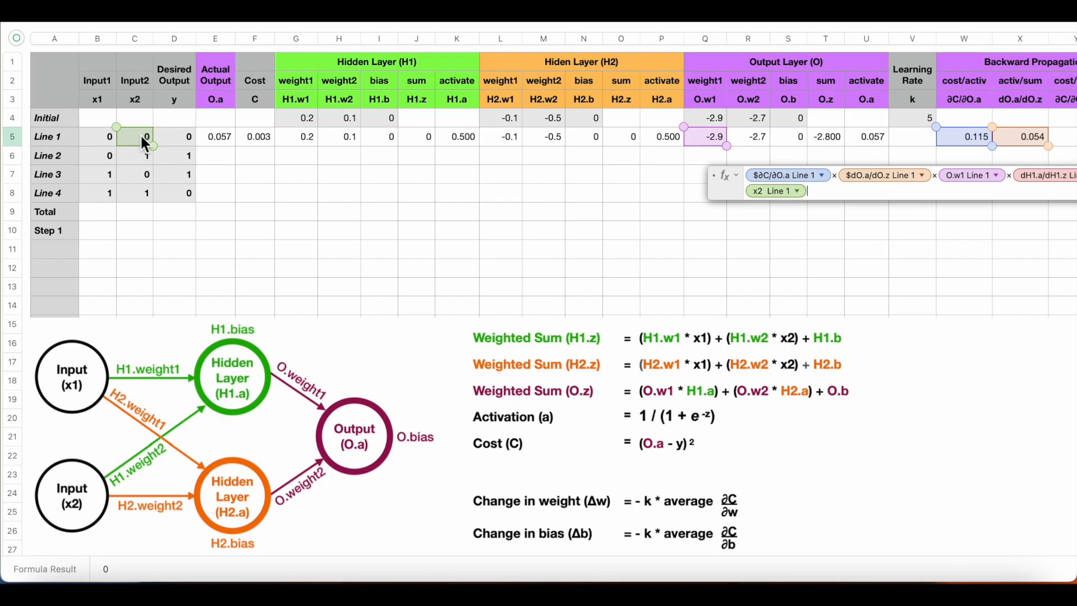
{"action": "key", "text": "Return"}
{"action": "scroll", "coordinate": [587, 184], "scroll_direction": "right", "scroll_amount": 5}
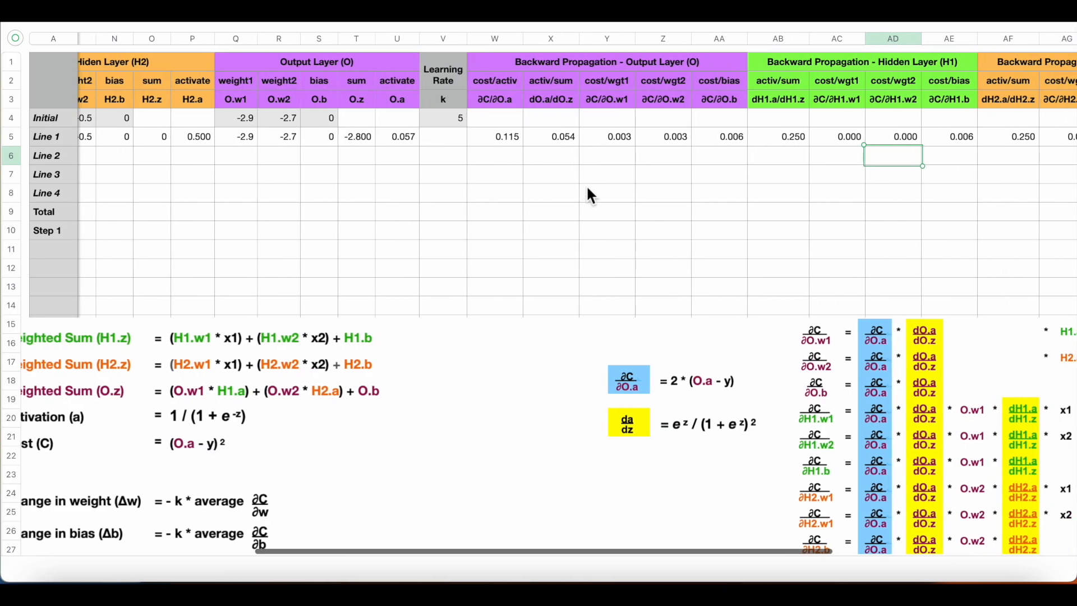
- Extend the Line 1 ∂C/∂H1.b formula in AE5 by multiplying it by the Line 1 O.w1 and dH1.a/dH1.z cells
{"action": "double_click", "coordinate": [947, 138]}
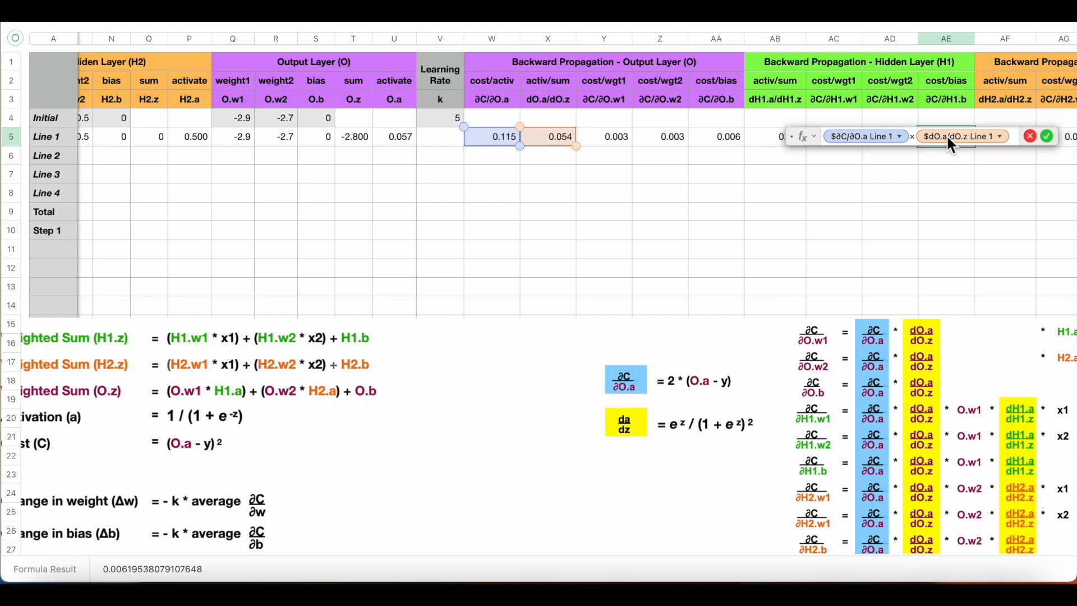
{"action": "type", "text": "*"}
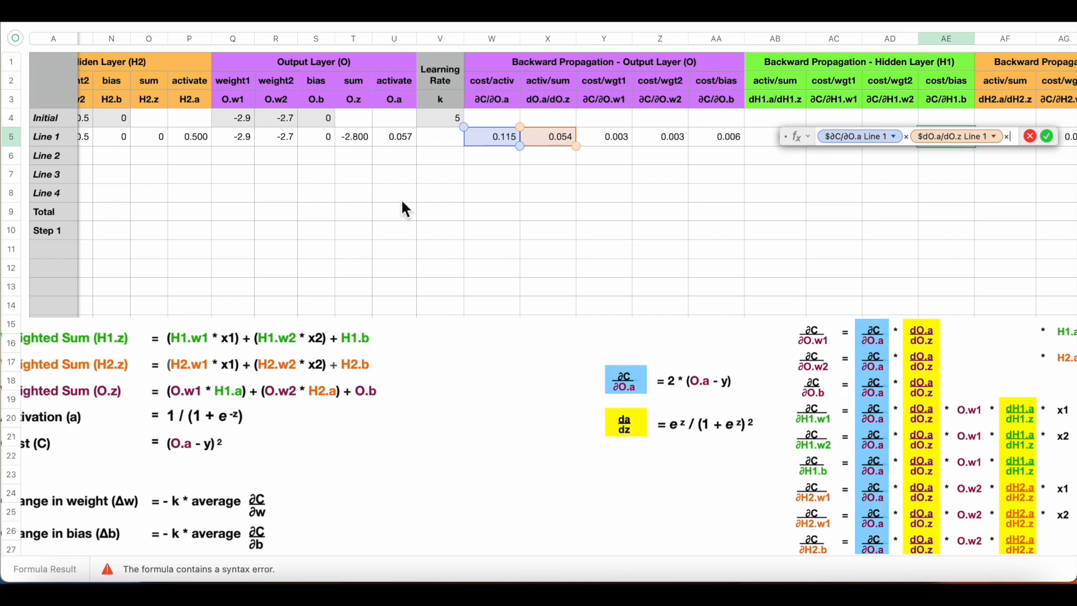
{"action": "left_click", "coordinate": [241, 144]}
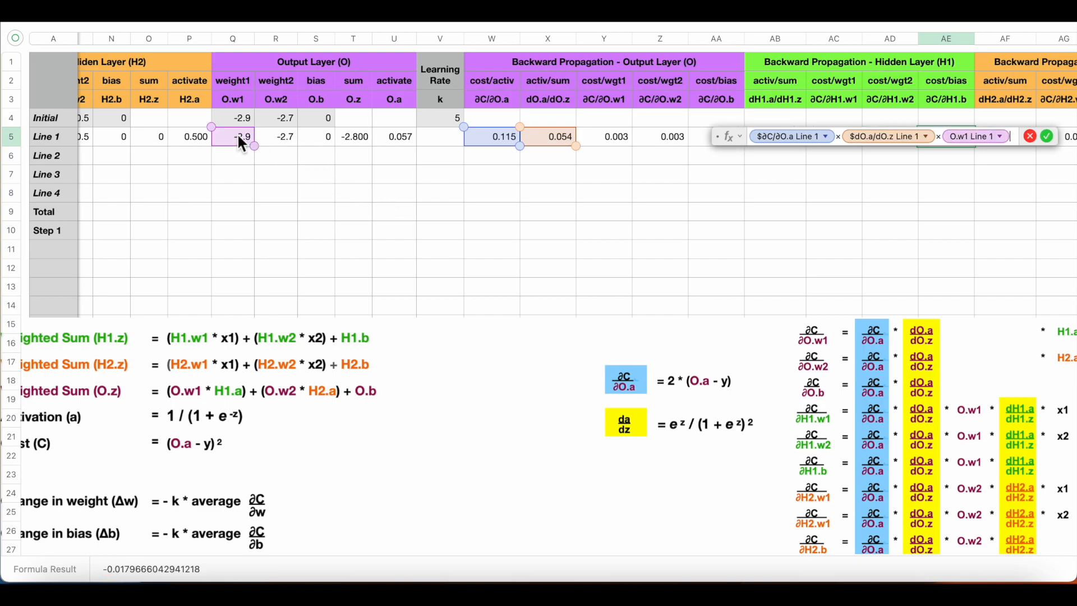
{"action": "type", "text": "*"}
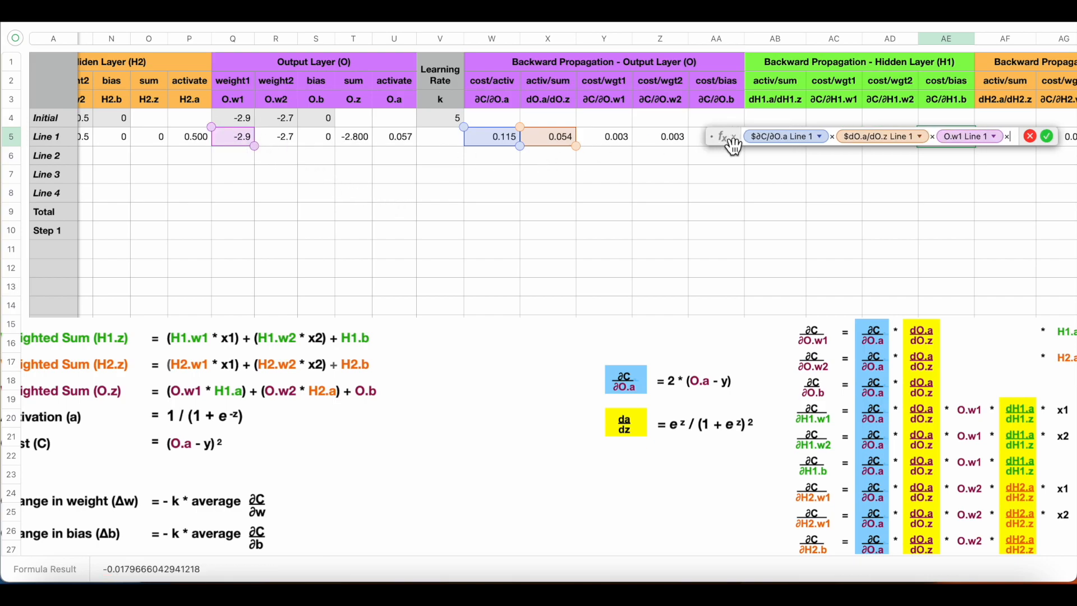
{"action": "left_click_drag", "start_coordinate": [734, 148], "coordinate": [736, 185]}
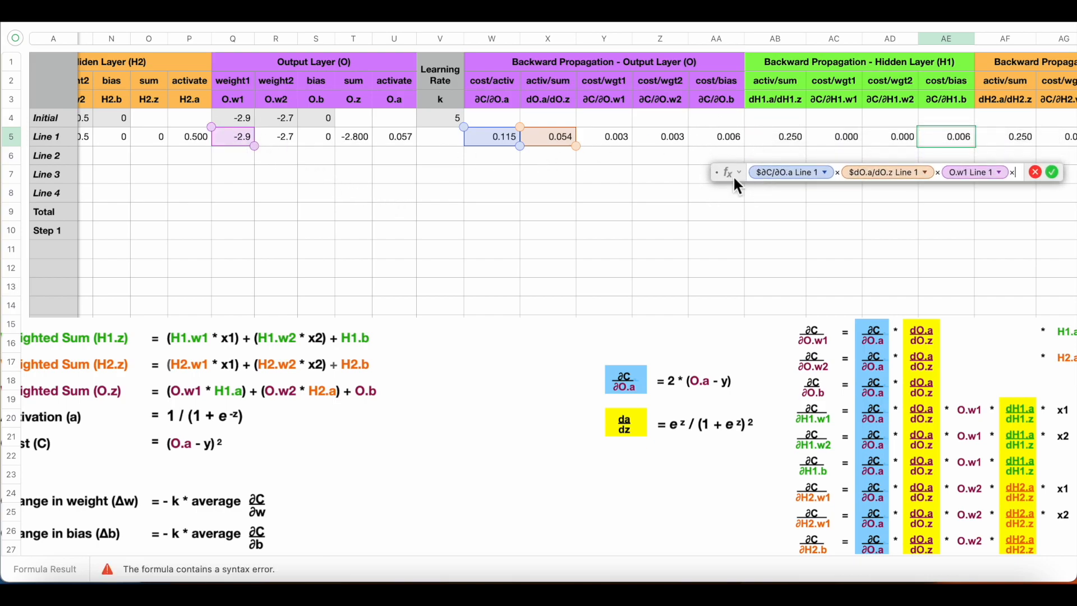
{"action": "left_click", "coordinate": [780, 136]}
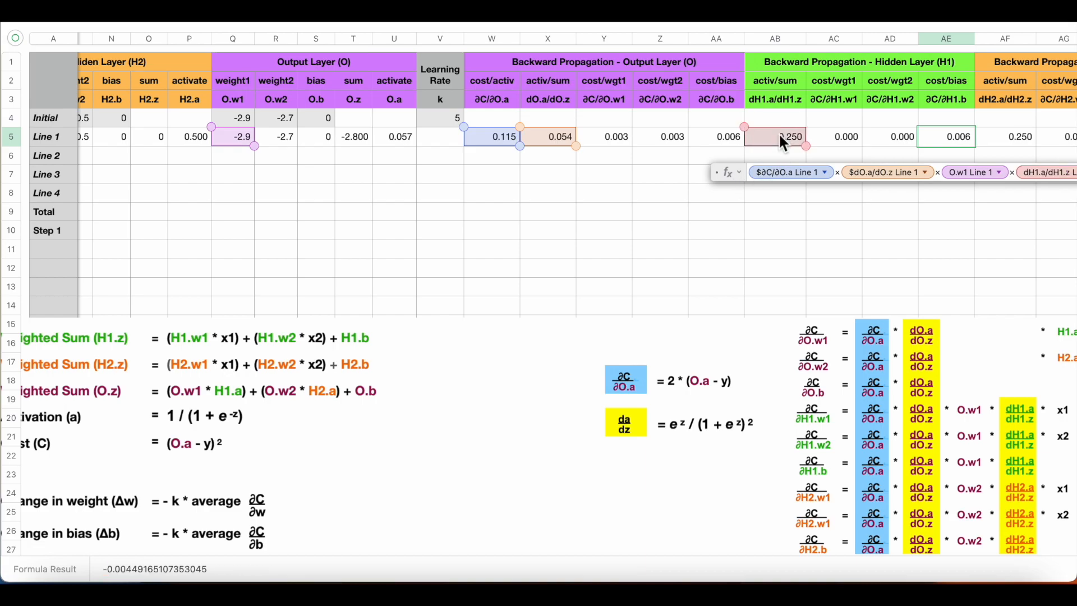
{"action": "key", "text": "Return"}
{"action": "scroll", "coordinate": [828, 227], "scroll_direction": "right", "scroll_amount": 5}
{"action": "scroll", "coordinate": [828, 227], "scroll_direction": "right", "scroll_amount": 2}
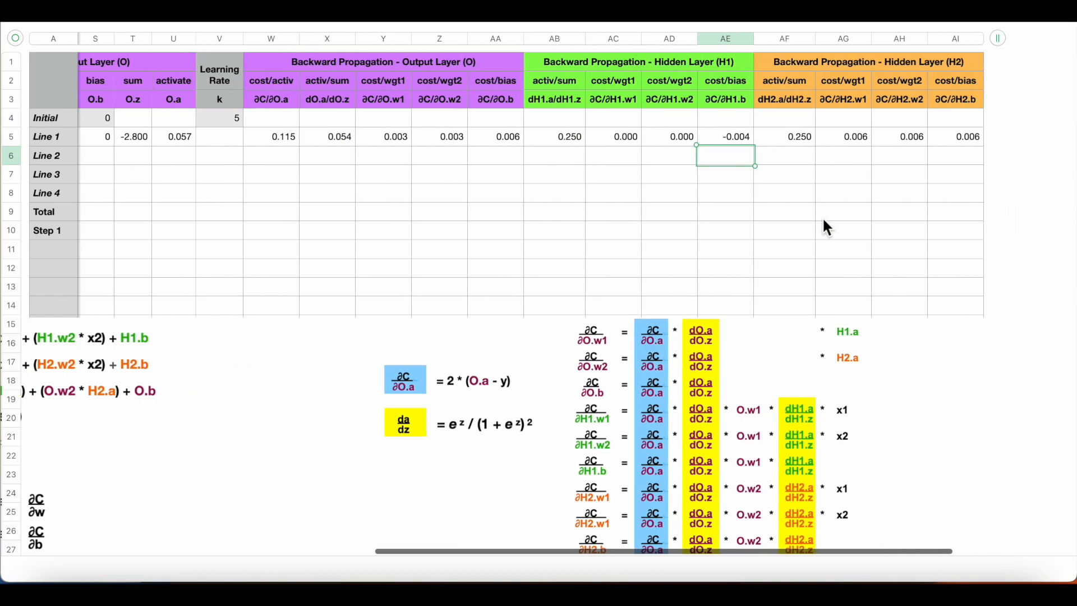
- Extend the Line 1 ∂C/∂H2.w1 formula in AG5 by multiplying it by the Line 1 O.w2, dH2.a/dH2.z and x1 cells
{"action": "left_click", "coordinate": [845, 137]}
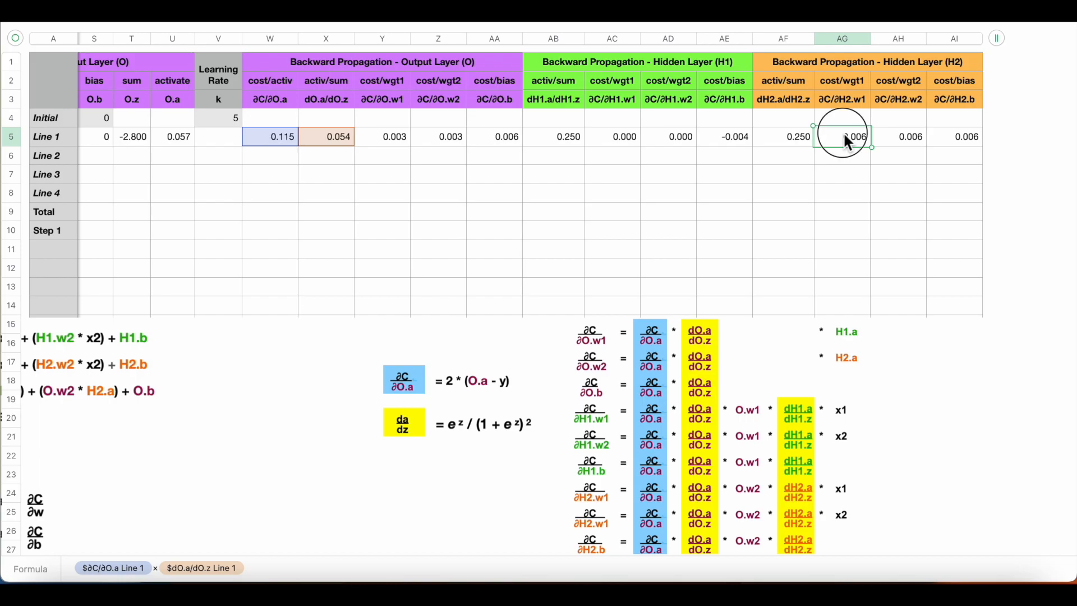
{"action": "double_click", "coordinate": [843, 133]}
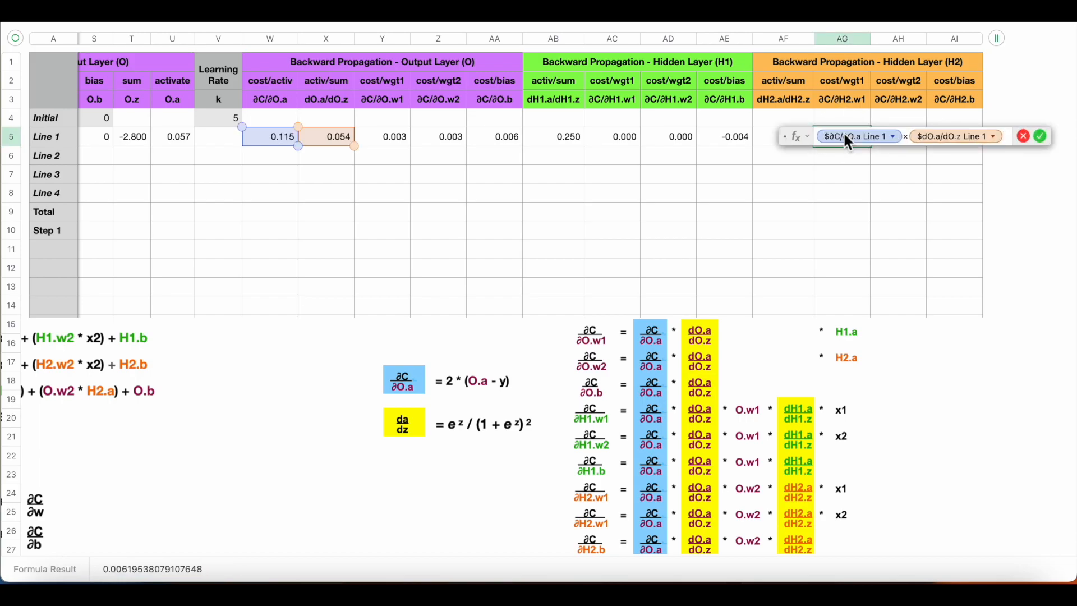
{"action": "type", "text": "*"}
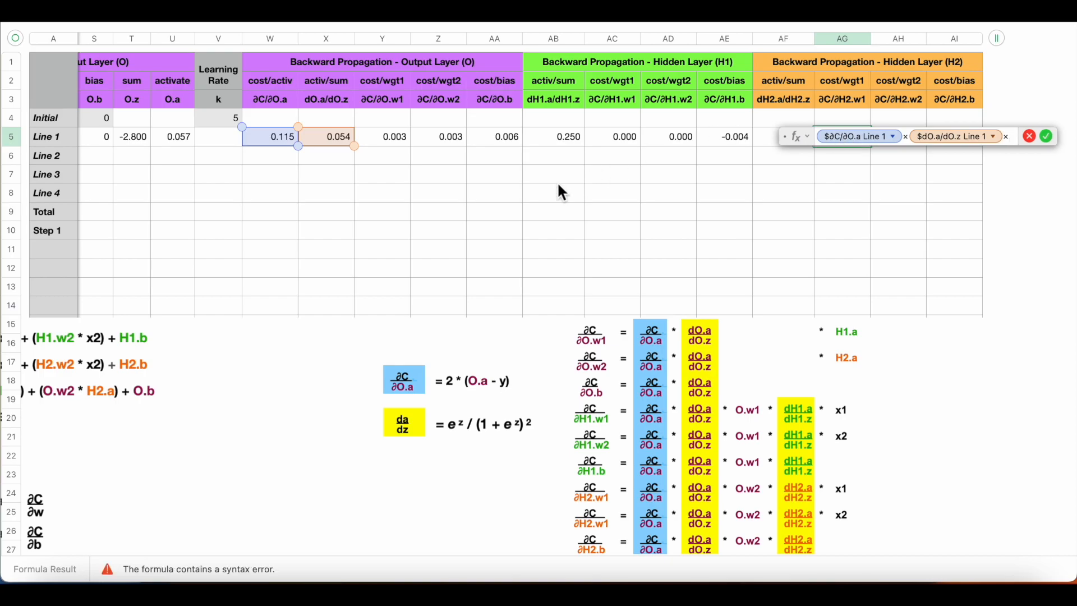
{"action": "scroll", "coordinate": [563, 192], "scroll_direction": "left", "scroll_amount": 3}
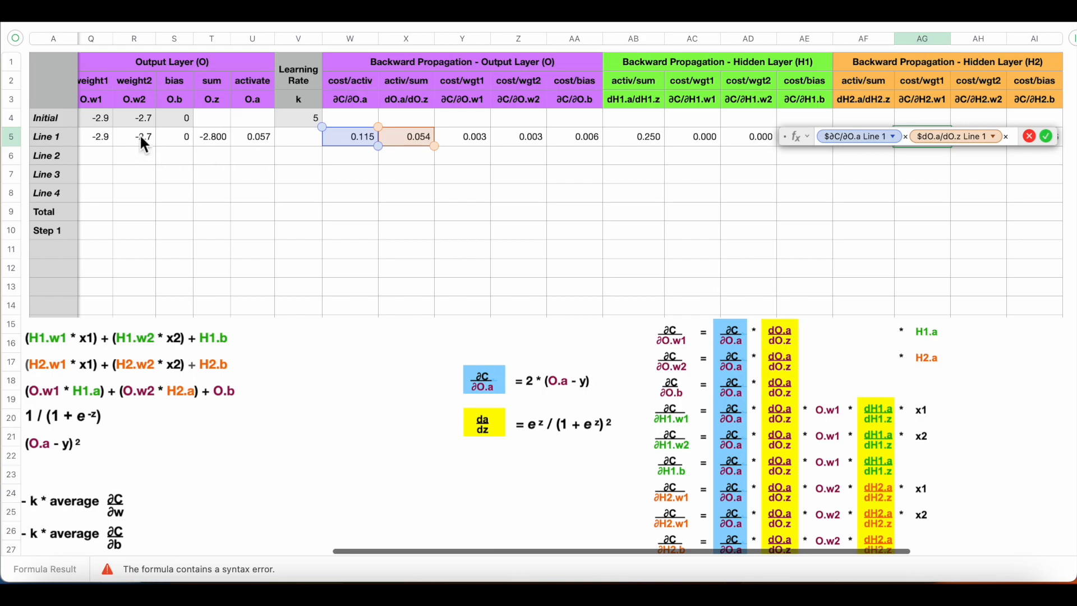
{"action": "left_click", "coordinate": [140, 139]}
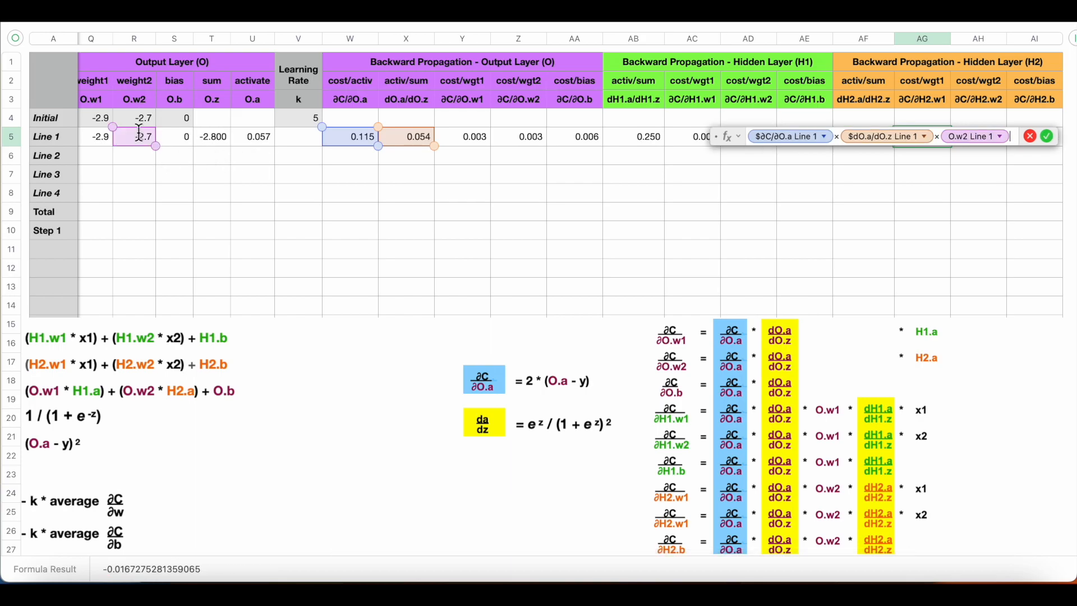
{"action": "type", "text": "*"}
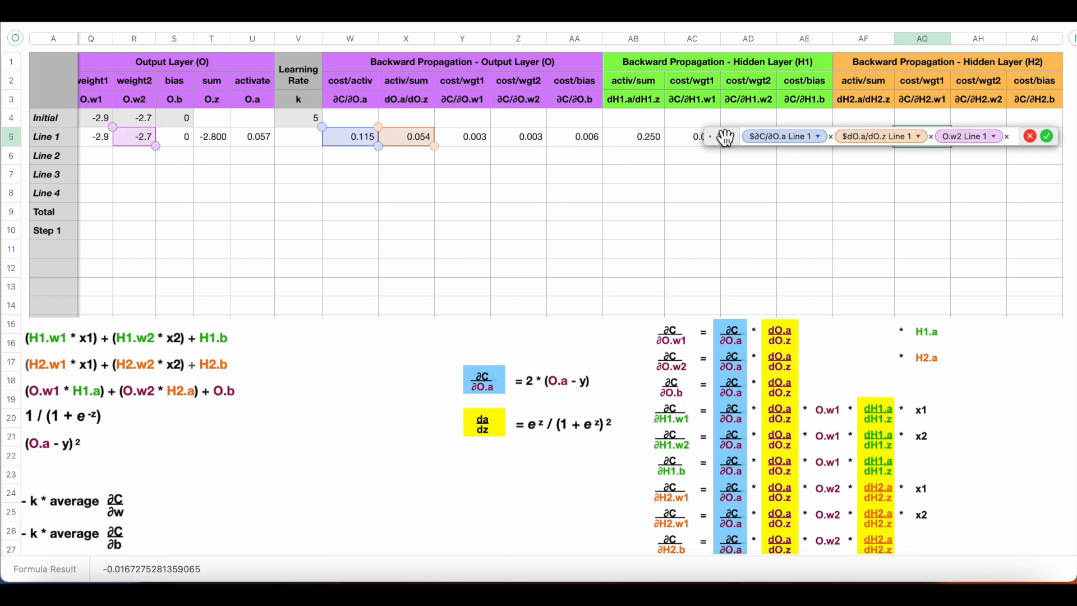
{"action": "left_click_drag", "start_coordinate": [726, 139], "coordinate": [732, 185]}
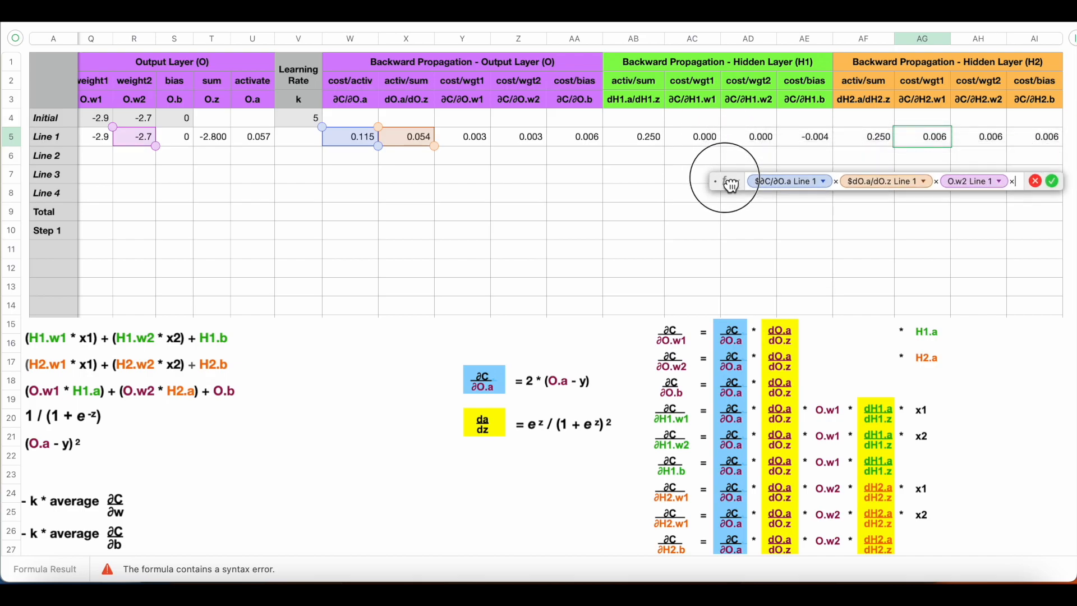
{"action": "left_click", "coordinate": [865, 137]}
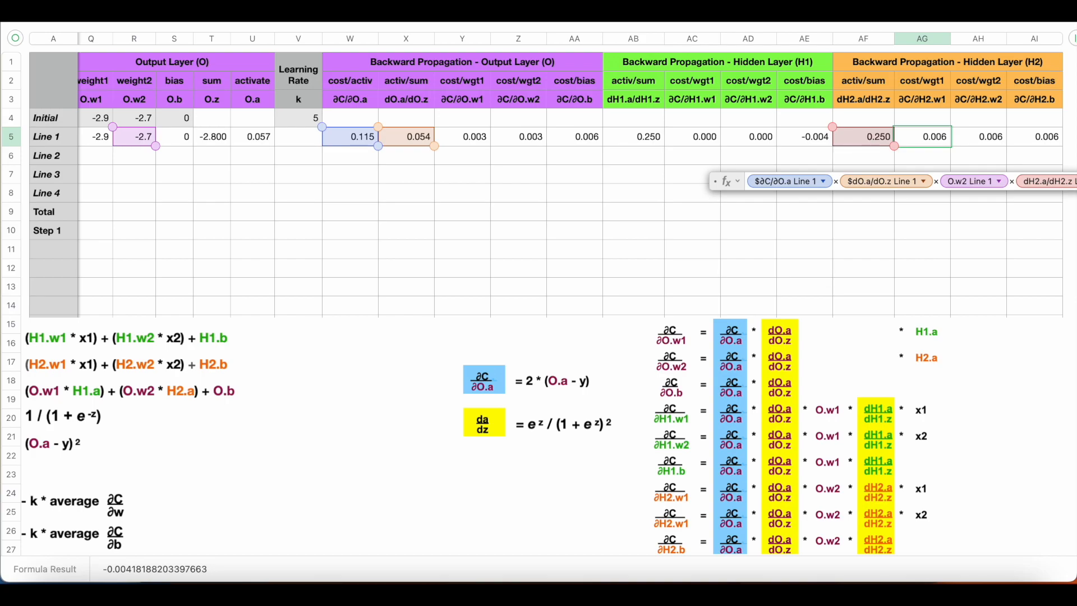
{"action": "scroll", "coordinate": [605, 166], "scroll_direction": "left", "scroll_amount": 15}
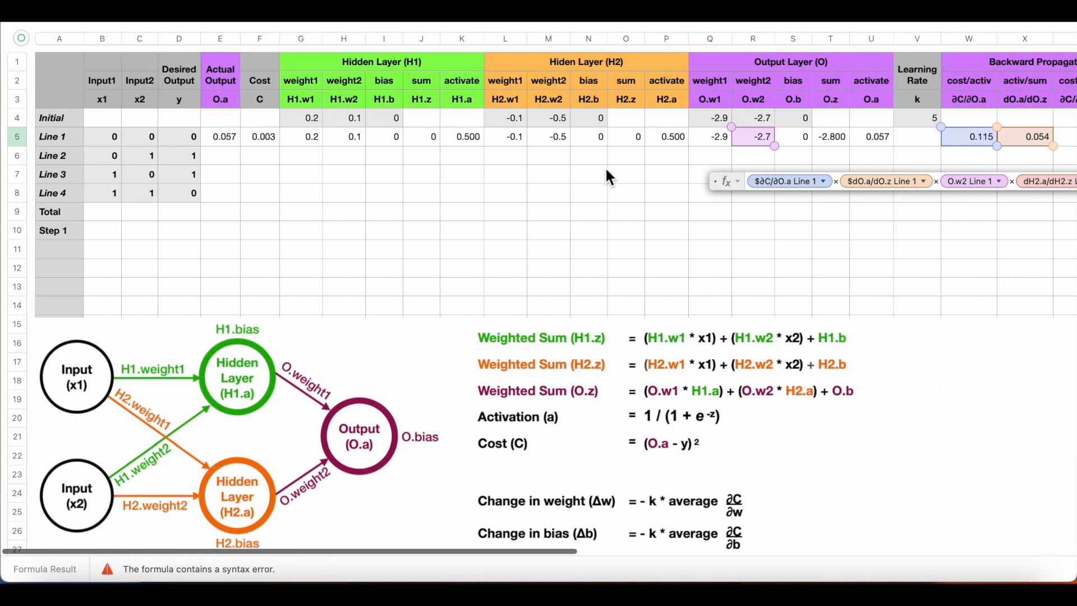
{"action": "left_click", "coordinate": [106, 138]}
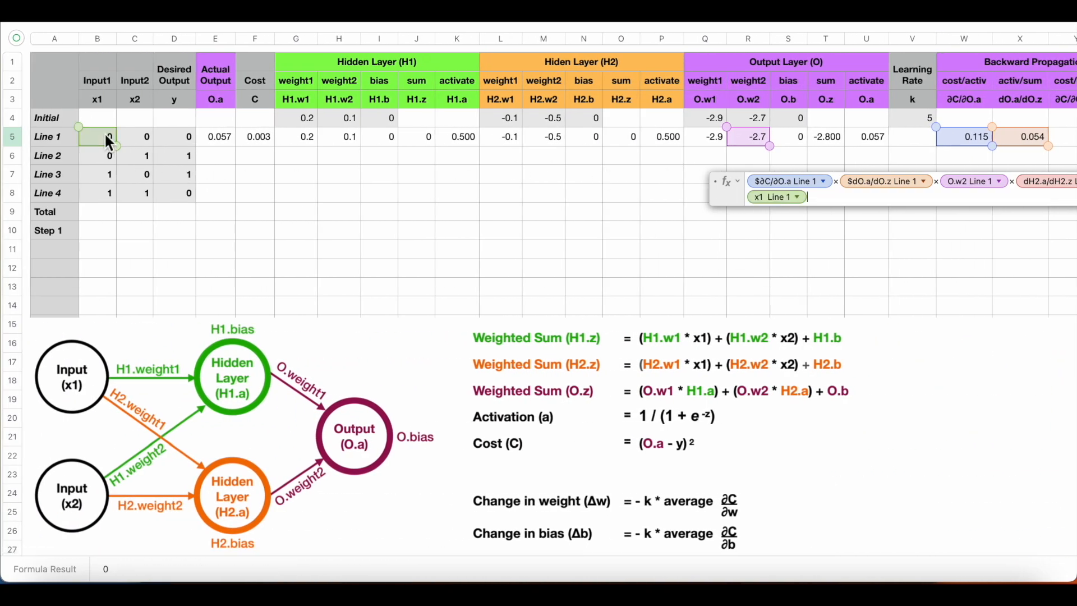
{"action": "key", "text": "Return"}
{"action": "scroll", "coordinate": [524, 211], "scroll_direction": "right", "scroll_amount": 8}
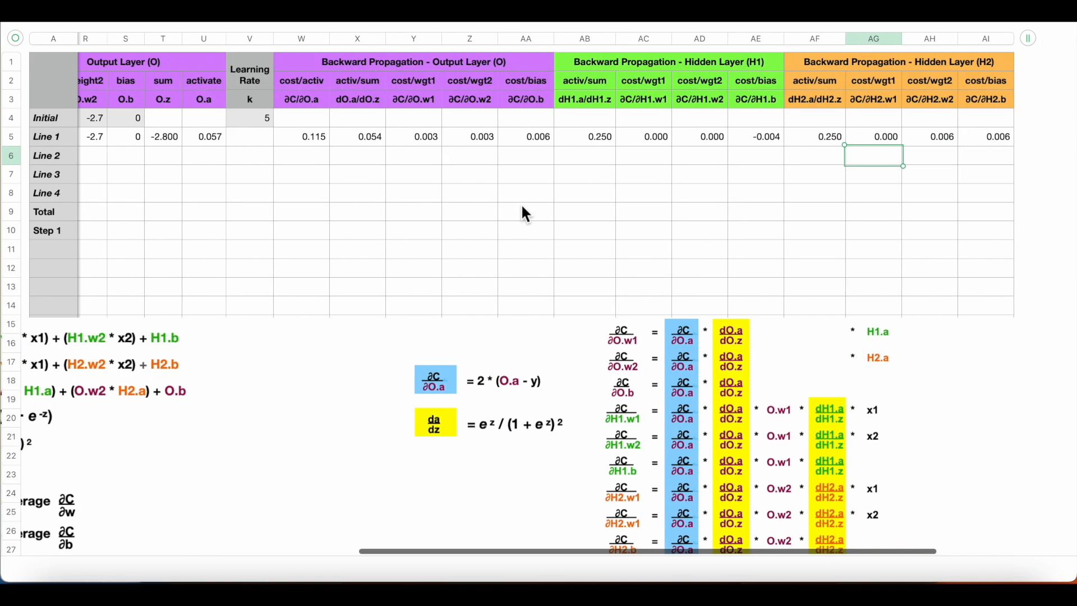
- Extend the Line 1 ∂C/∂H2.w2 formula in AH5 by multiplying it by the Line 1 O.w2, dH2.a/dH2.z and x2 cells
{"action": "left_click", "coordinate": [755, 139]}
{"action": "double_click", "coordinate": [755, 140]}
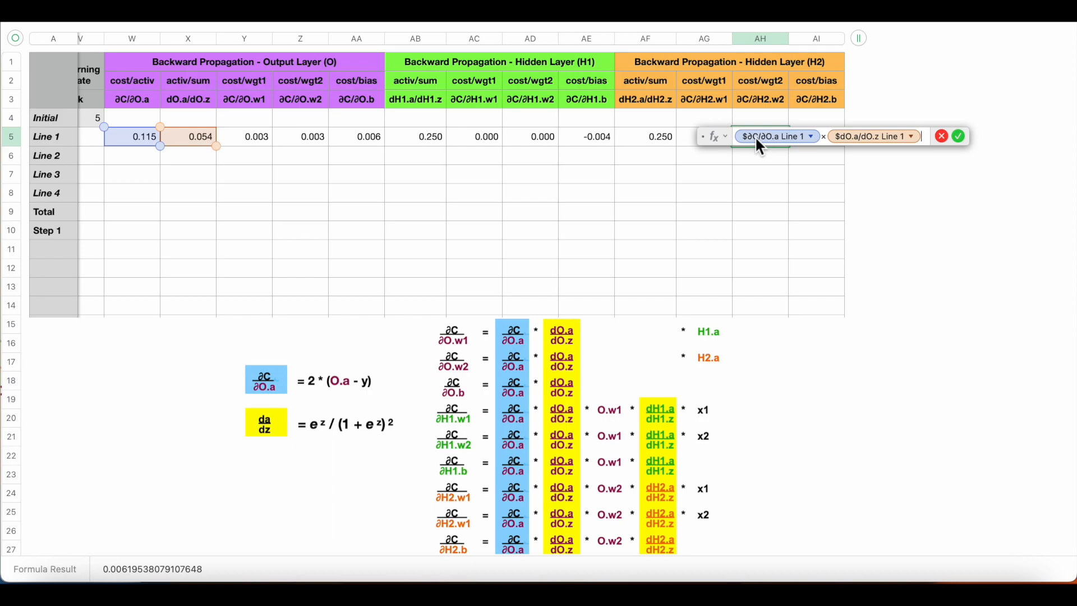
{"action": "type", "text": "*"}
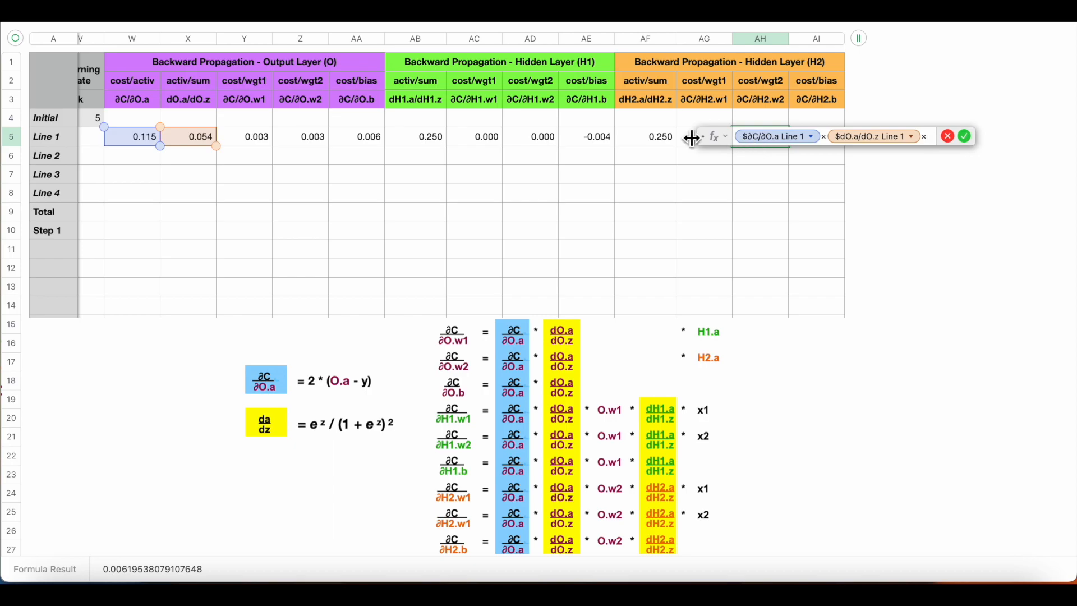
{"action": "scroll", "coordinate": [379, 167], "scroll_direction": "left", "scroll_amount": 2}
{"action": "scroll", "coordinate": [382, 172], "scroll_direction": "left", "scroll_amount": 3}
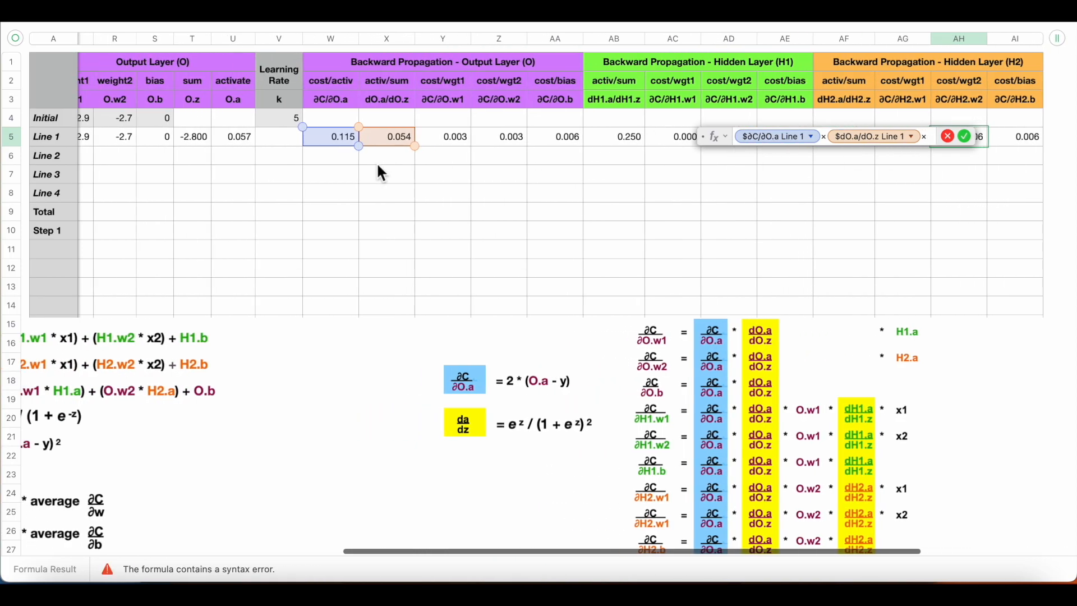
{"action": "left_click", "coordinate": [129, 140]}
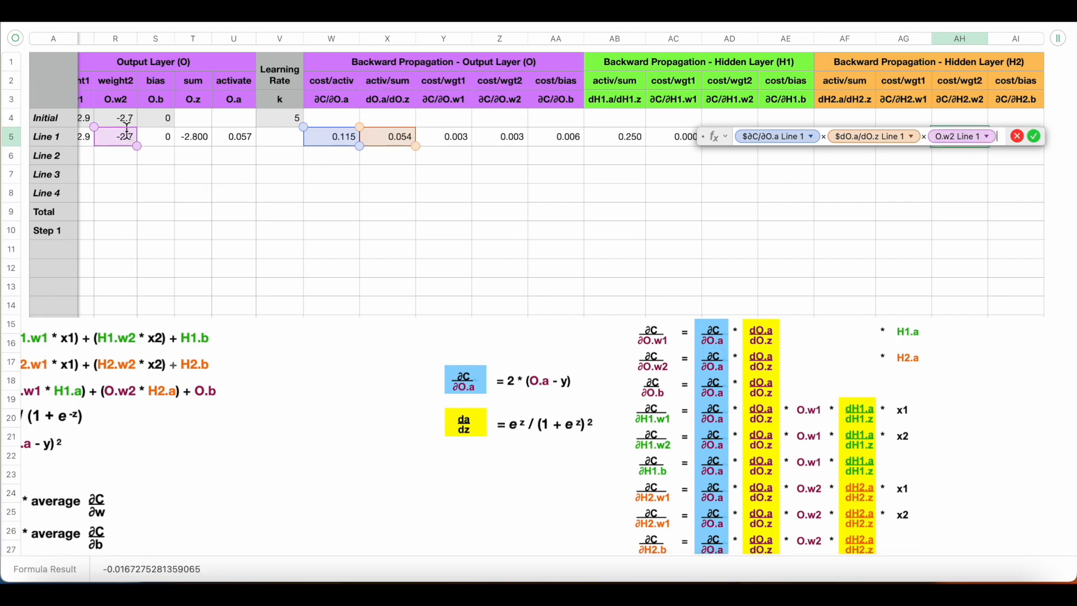
{"action": "type", "text": "*"}
{"action": "left_click_drag", "start_coordinate": [721, 146], "coordinate": [719, 191]}
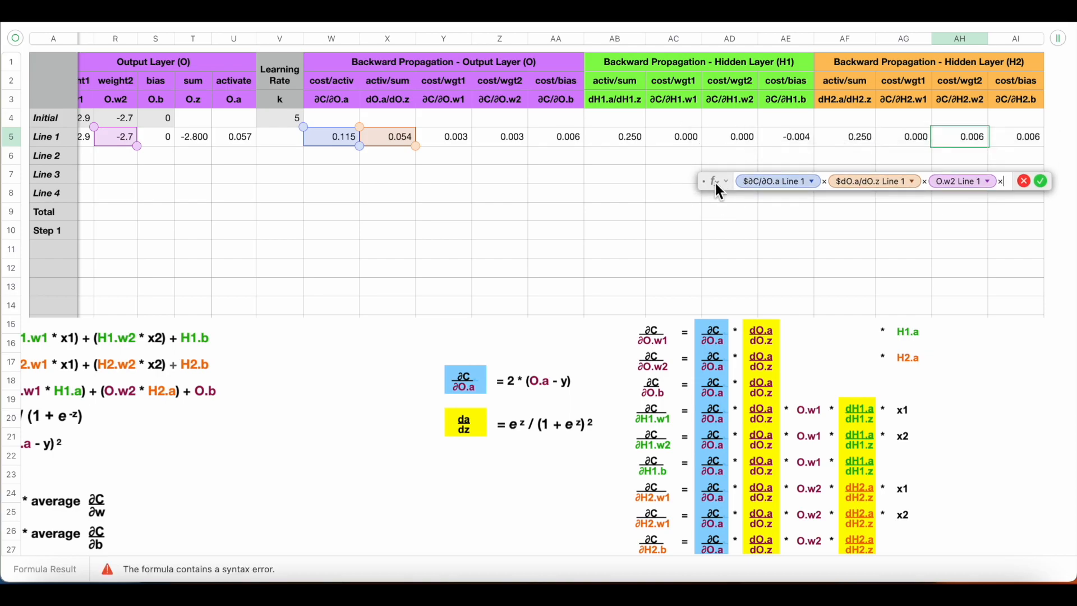
{"action": "left_click", "coordinate": [854, 135]}
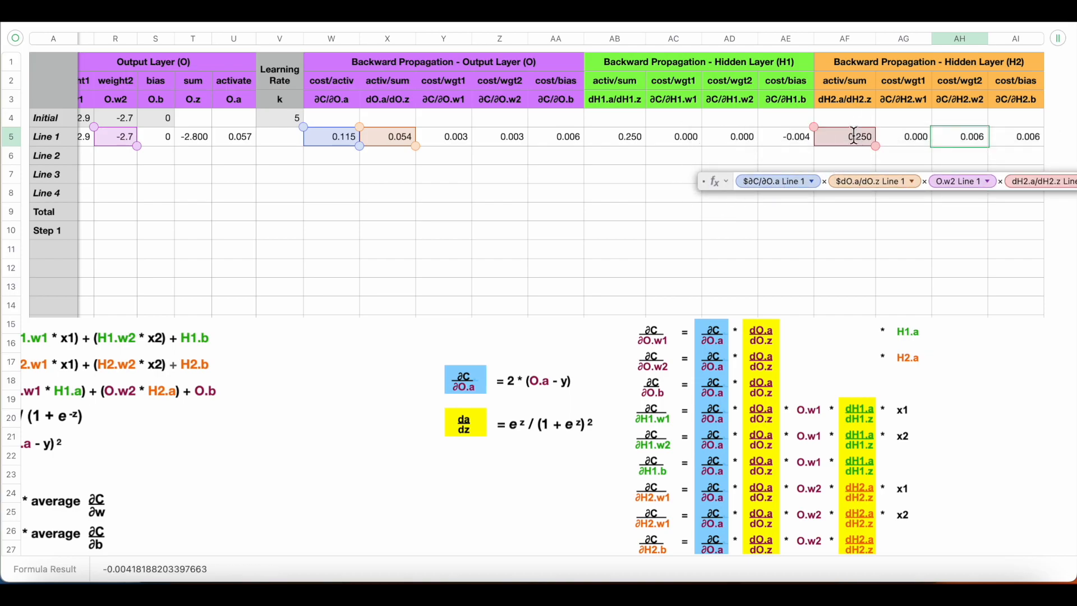
{"action": "scroll", "coordinate": [457, 180], "scroll_direction": "left", "scroll_amount": 10}
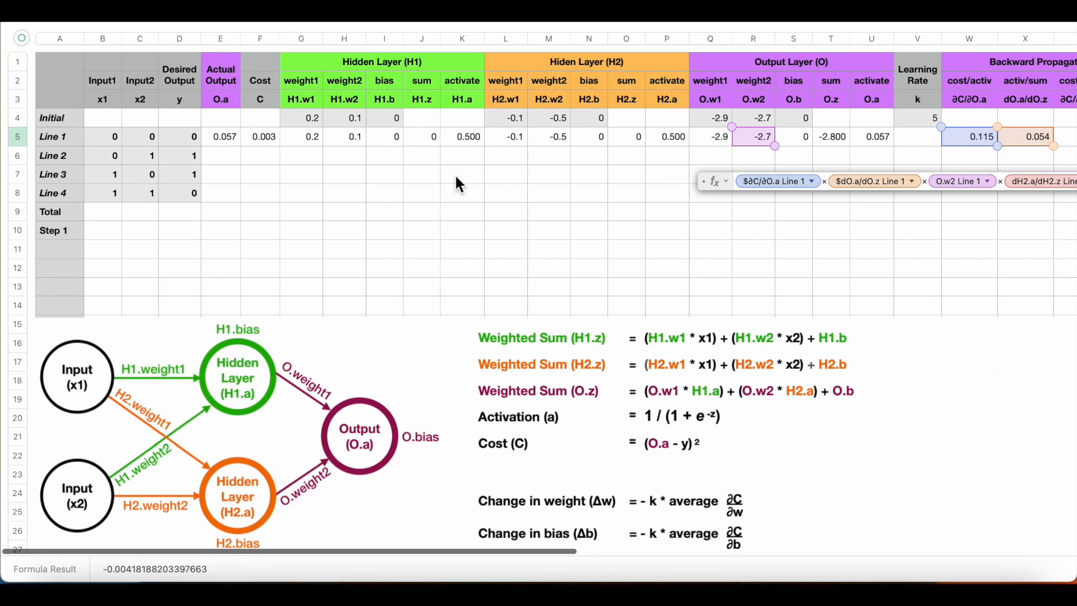
{"action": "left_click", "coordinate": [136, 138]}
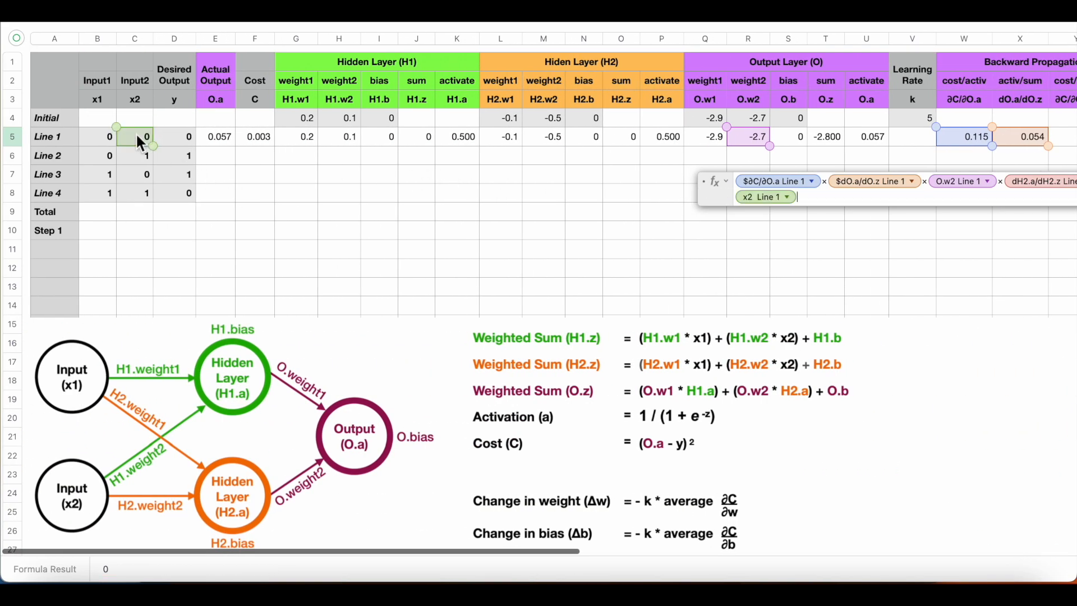
{"action": "key", "text": "Return"}
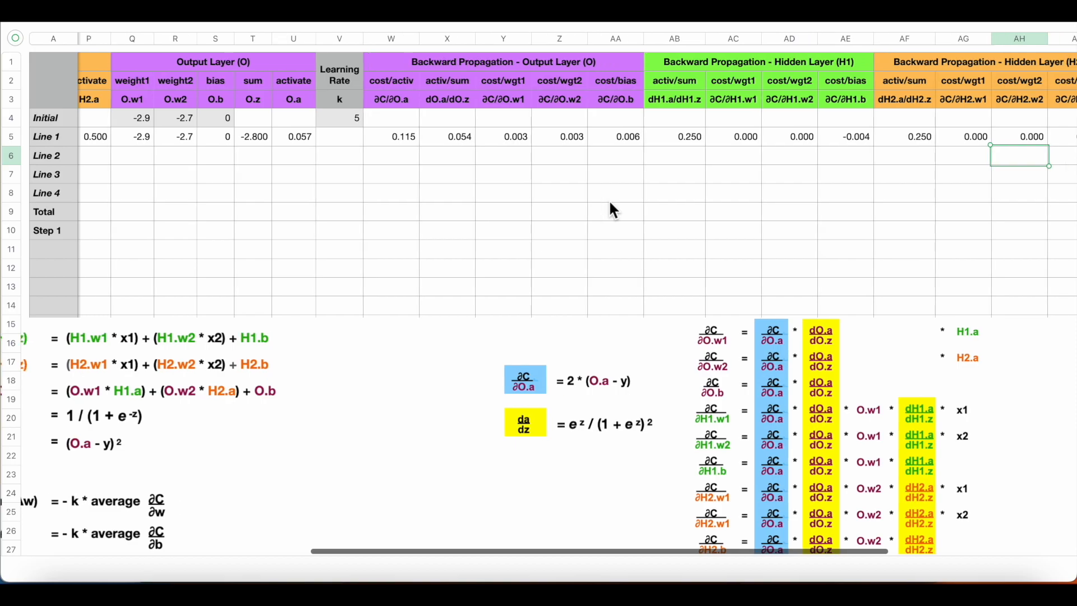
- Extend the Line 1 ∂C/∂H2.b formula in AI5 by multiplying it by the Line 1 O.w2 and dH2.a/dH2.z cells
{"action": "scroll", "coordinate": [609, 200], "scroll_direction": "right", "scroll_amount": 5}
{"action": "left_click", "coordinate": [891, 149]}
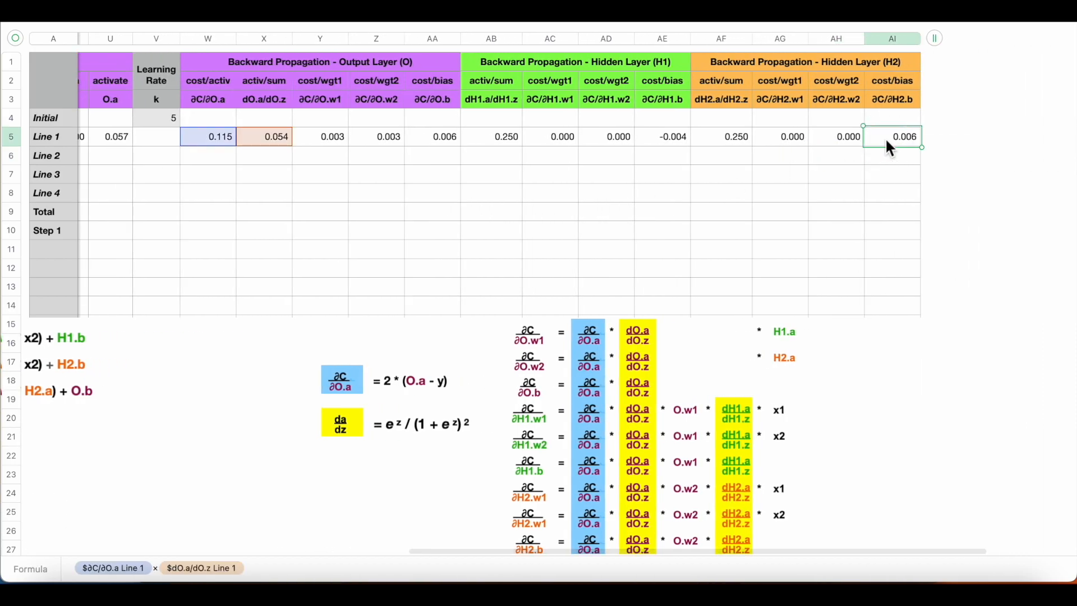
{"action": "left_click", "coordinate": [891, 148]}
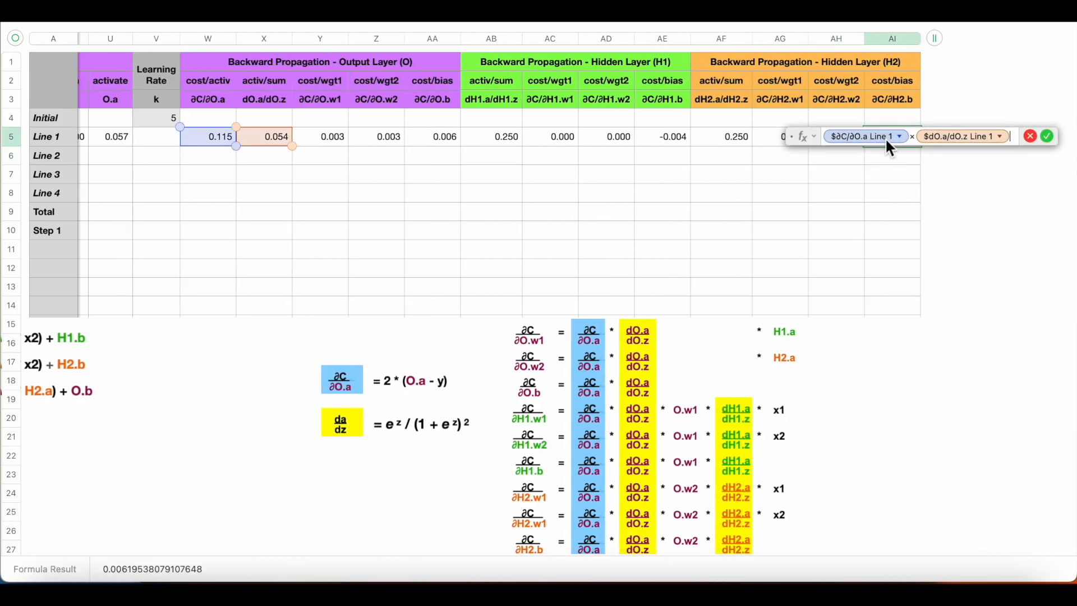
{"action": "type", "text": "*"}
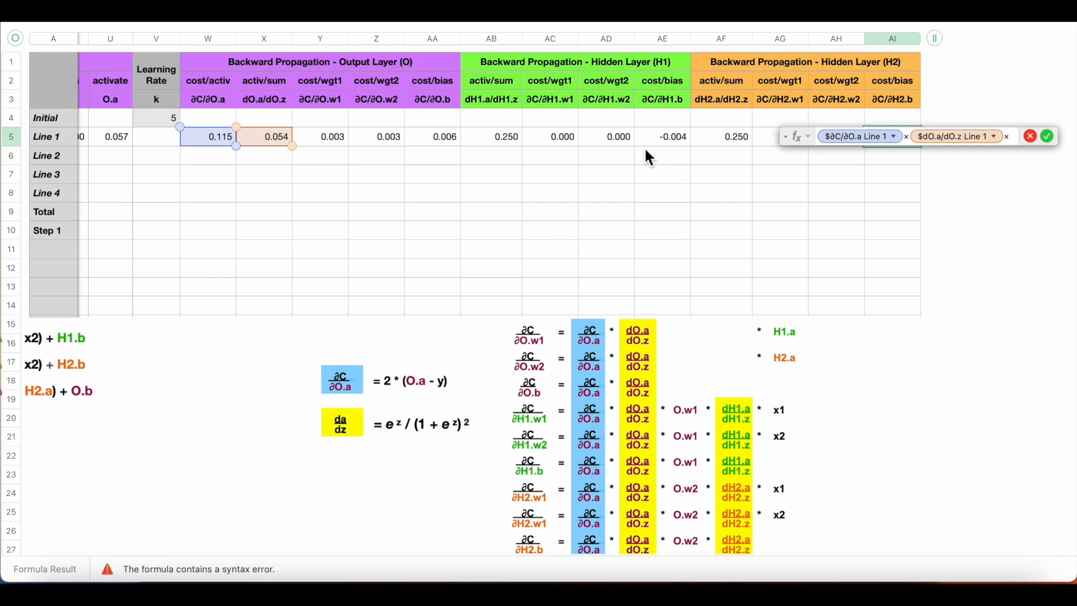
{"action": "scroll", "coordinate": [548, 179], "scroll_direction": "left", "scroll_amount": 5}
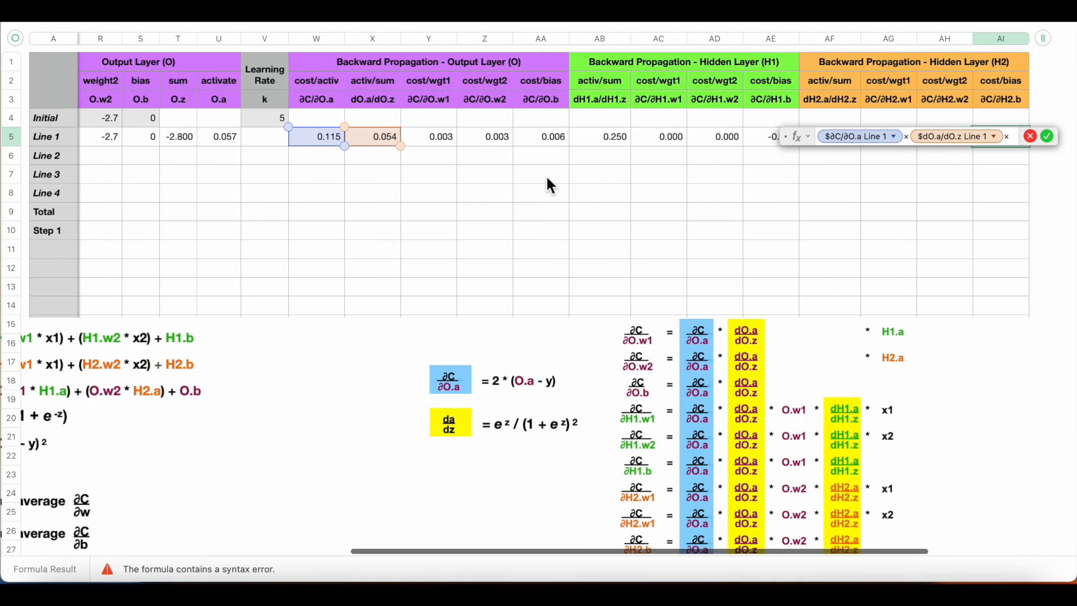
{"action": "left_click", "coordinate": [124, 135]}
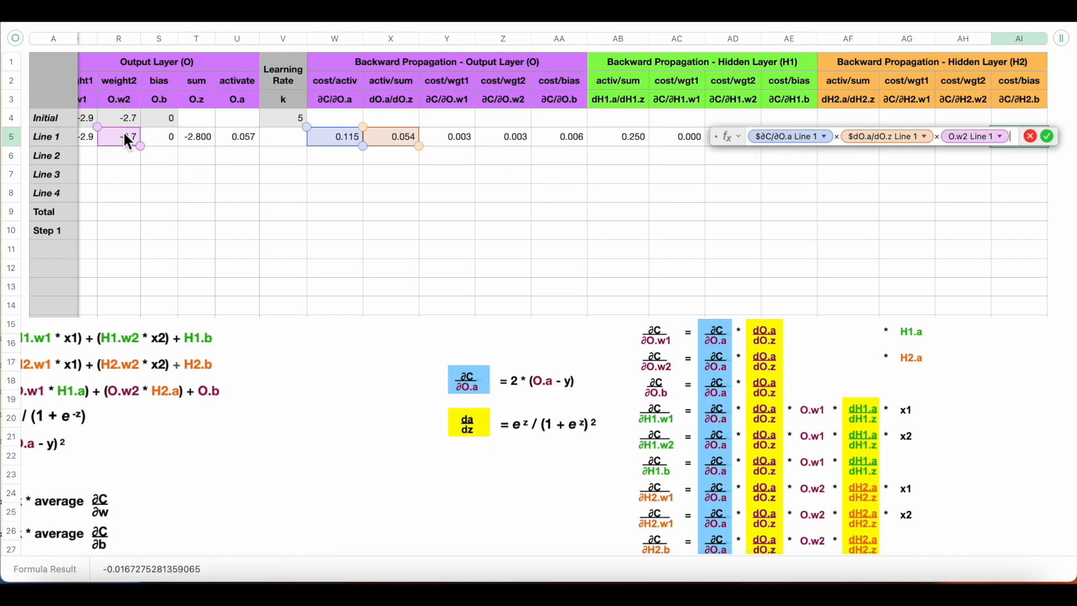
{"action": "type", "text": "*"}
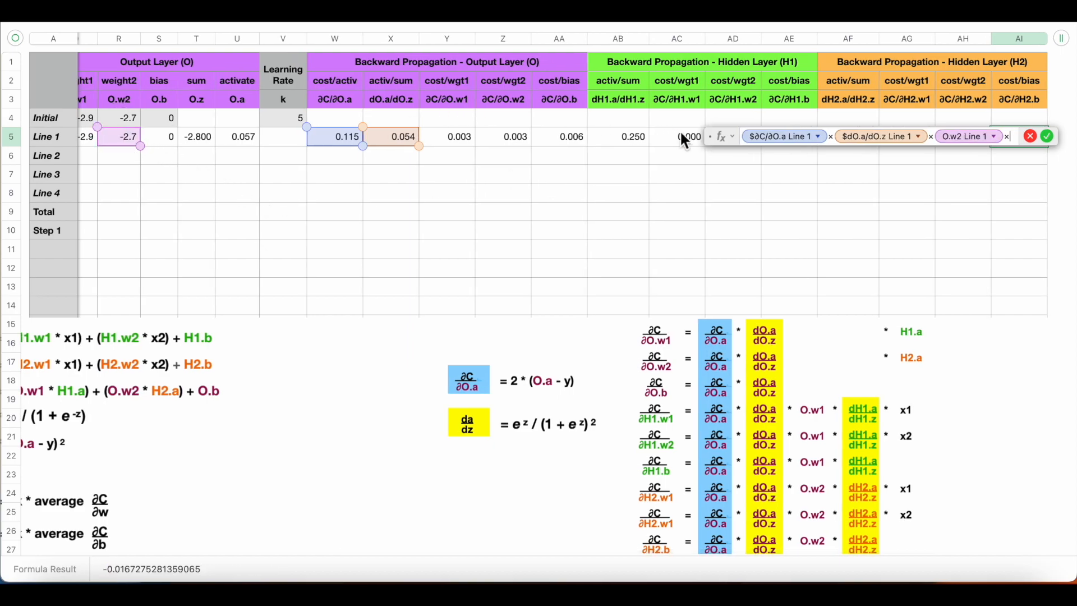
{"action": "left_click_drag", "start_coordinate": [721, 145], "coordinate": [723, 169]}
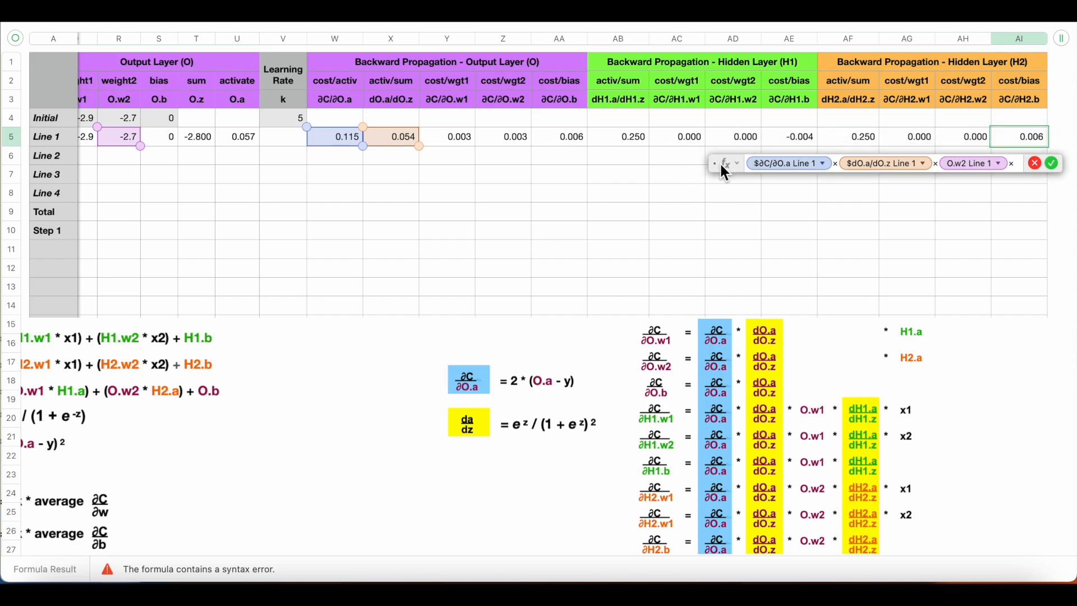
{"action": "left_click", "coordinate": [863, 143]}
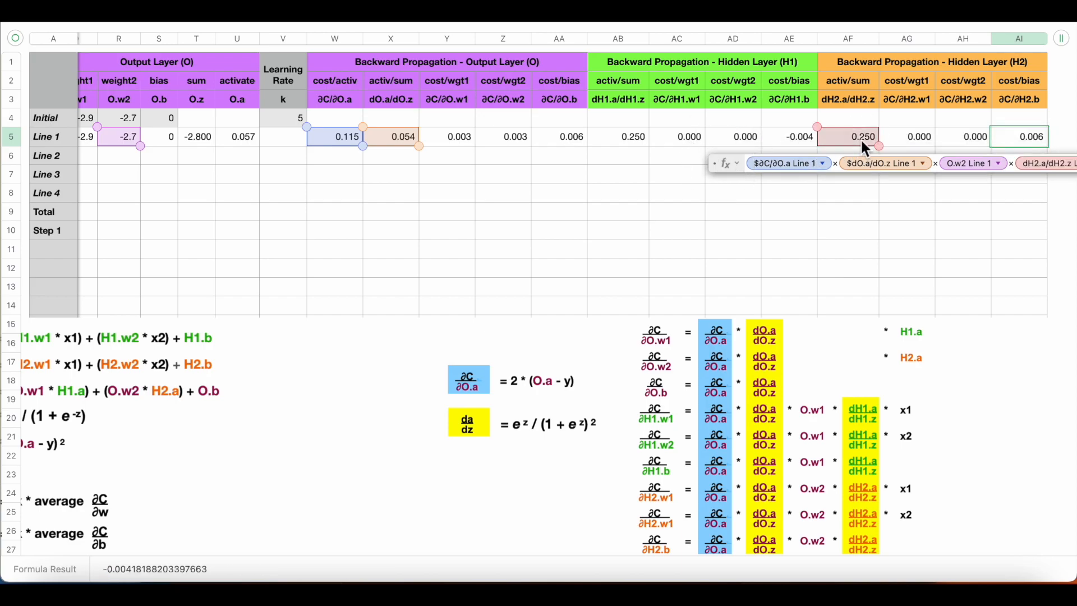
{"action": "key", "text": "Return"}
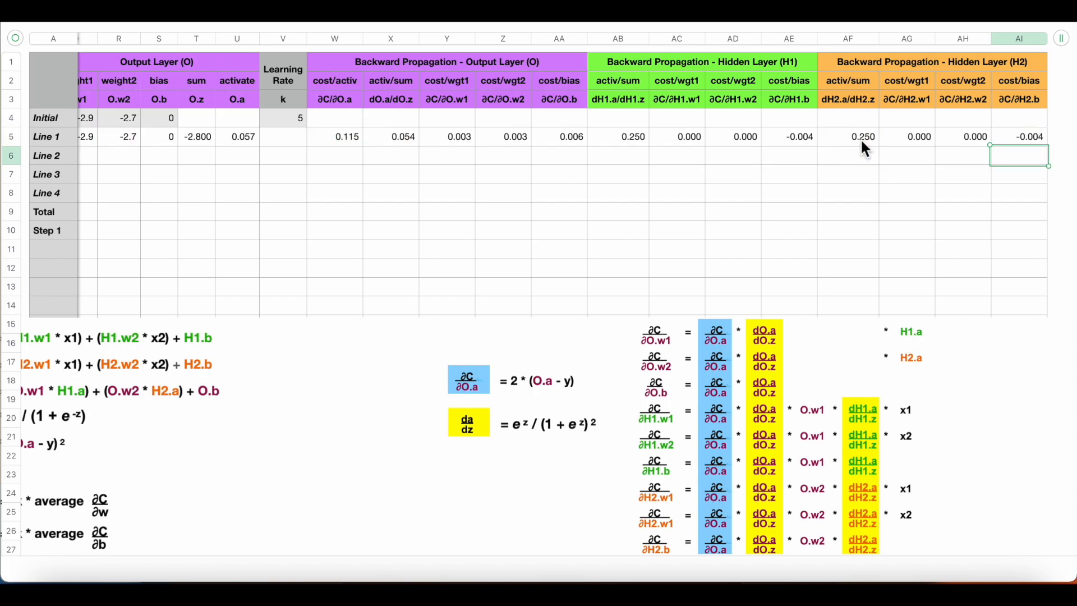
- Select the Line 1 formula cells from the actual output in E5 through ∂C/∂H2.b in AI5
{"action": "left_click", "coordinate": [1034, 136]}
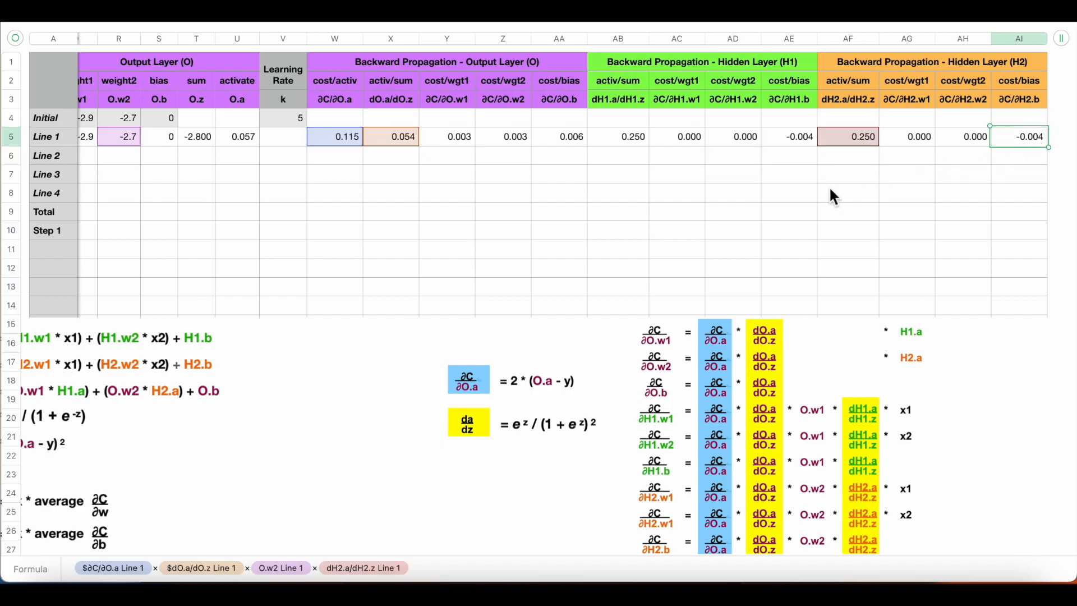
{"action": "scroll", "coordinate": [829, 186], "scroll_direction": "left", "scroll_amount": 5}
{"action": "scroll", "coordinate": [829, 186], "scroll_direction": "left", "scroll_amount": 10}
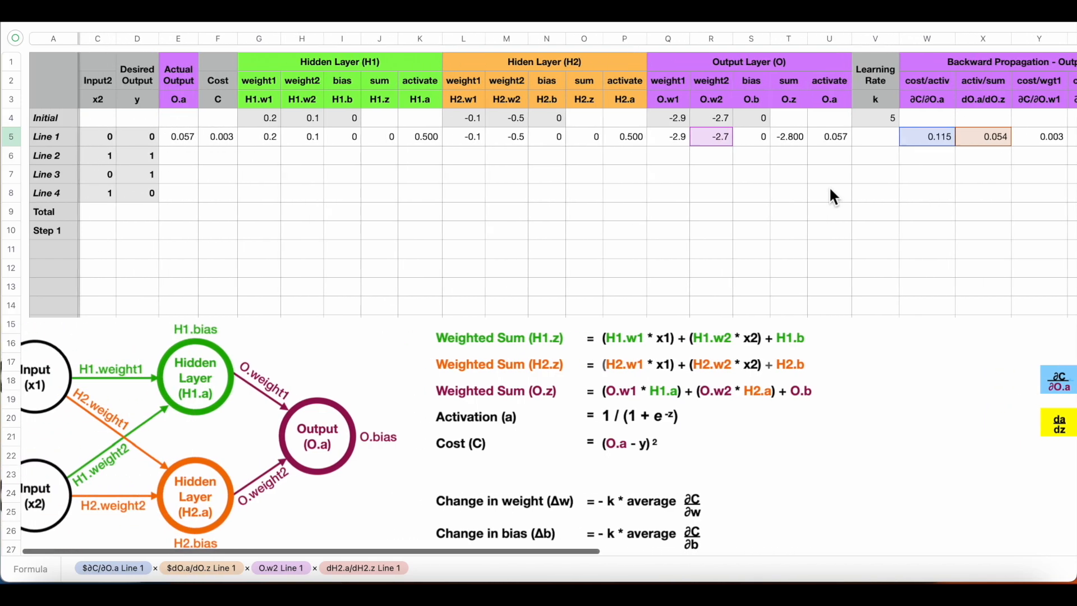
{"action": "left_click", "coordinate": [176, 137], "text": "shift"}
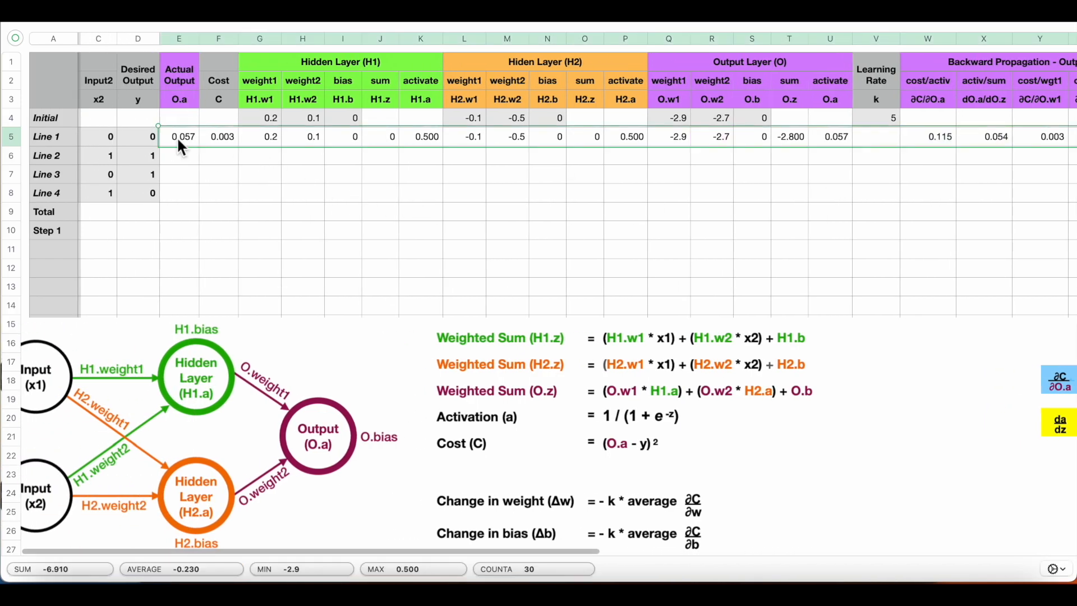